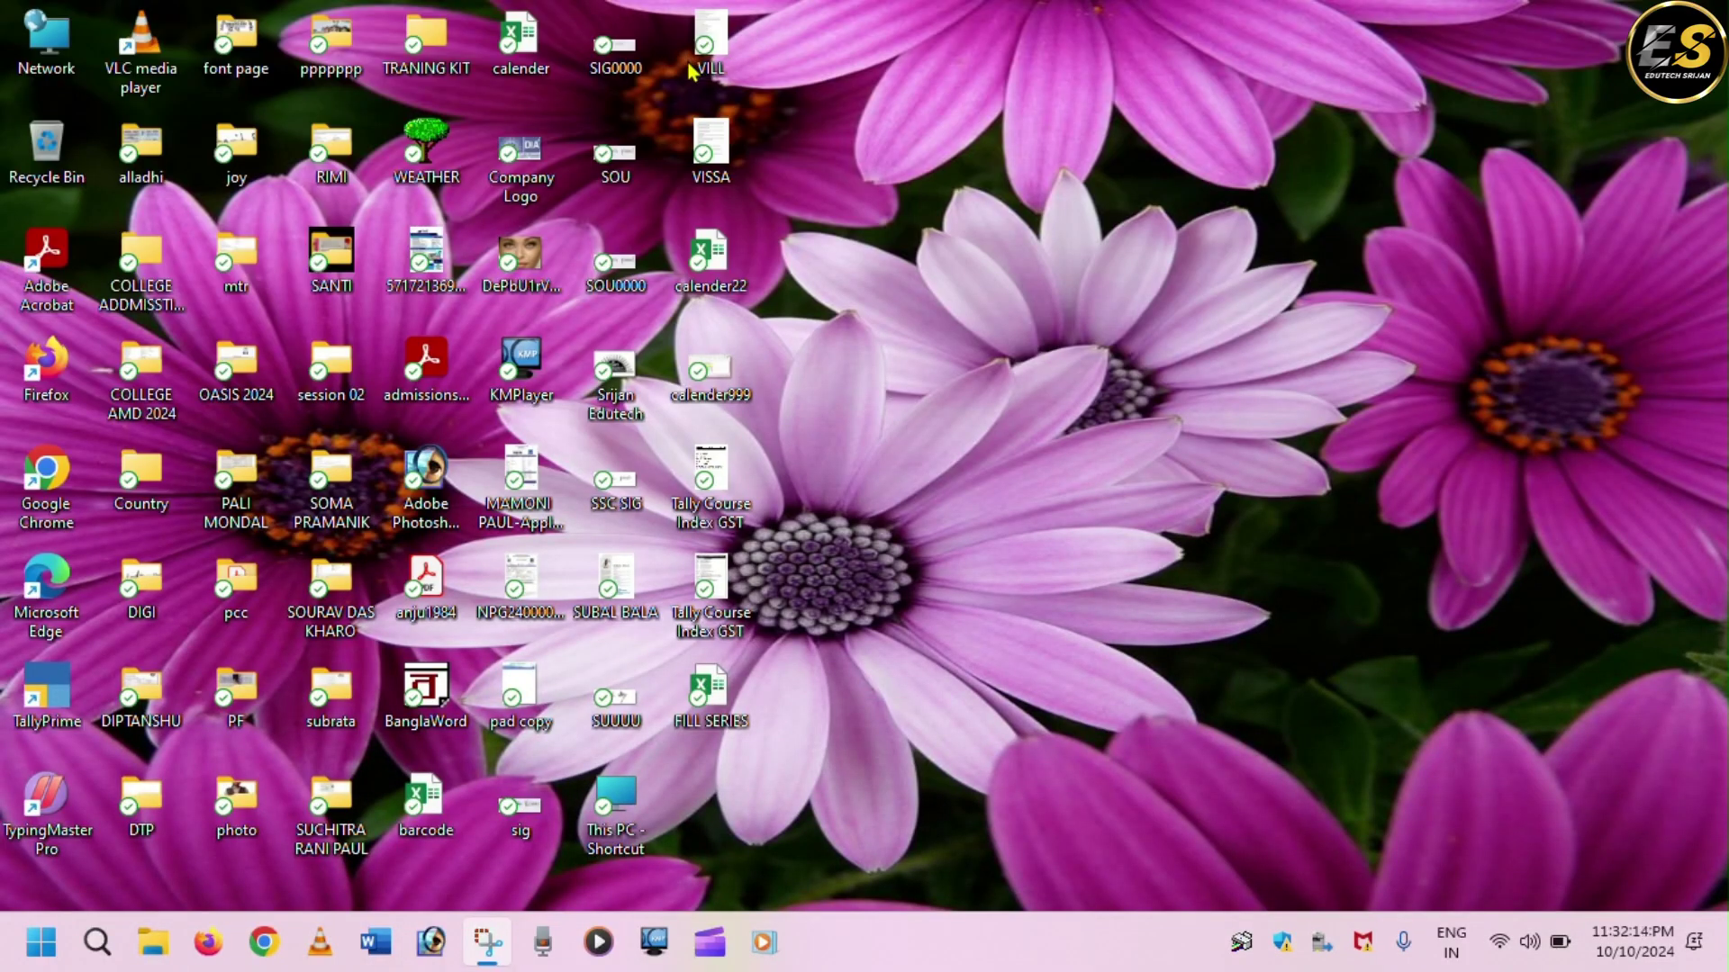
# - Launch Excel through the Run dialog and create a blank workbook
pyautogui.press('super+r')
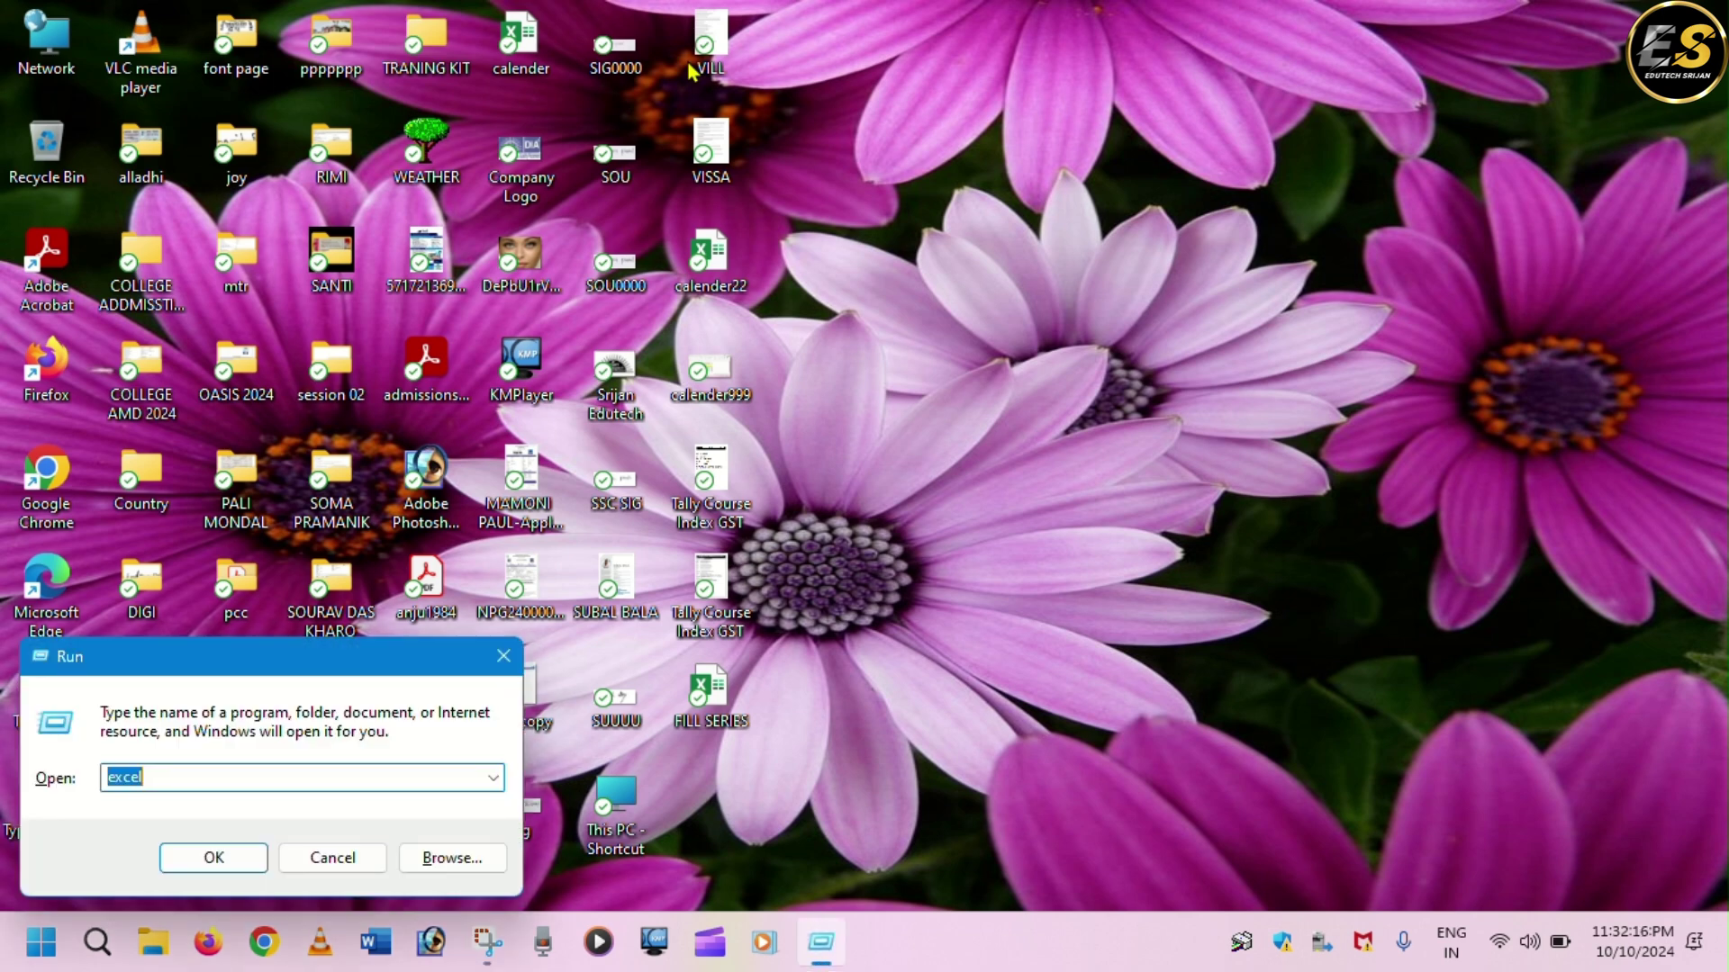
pyautogui.press('Return')
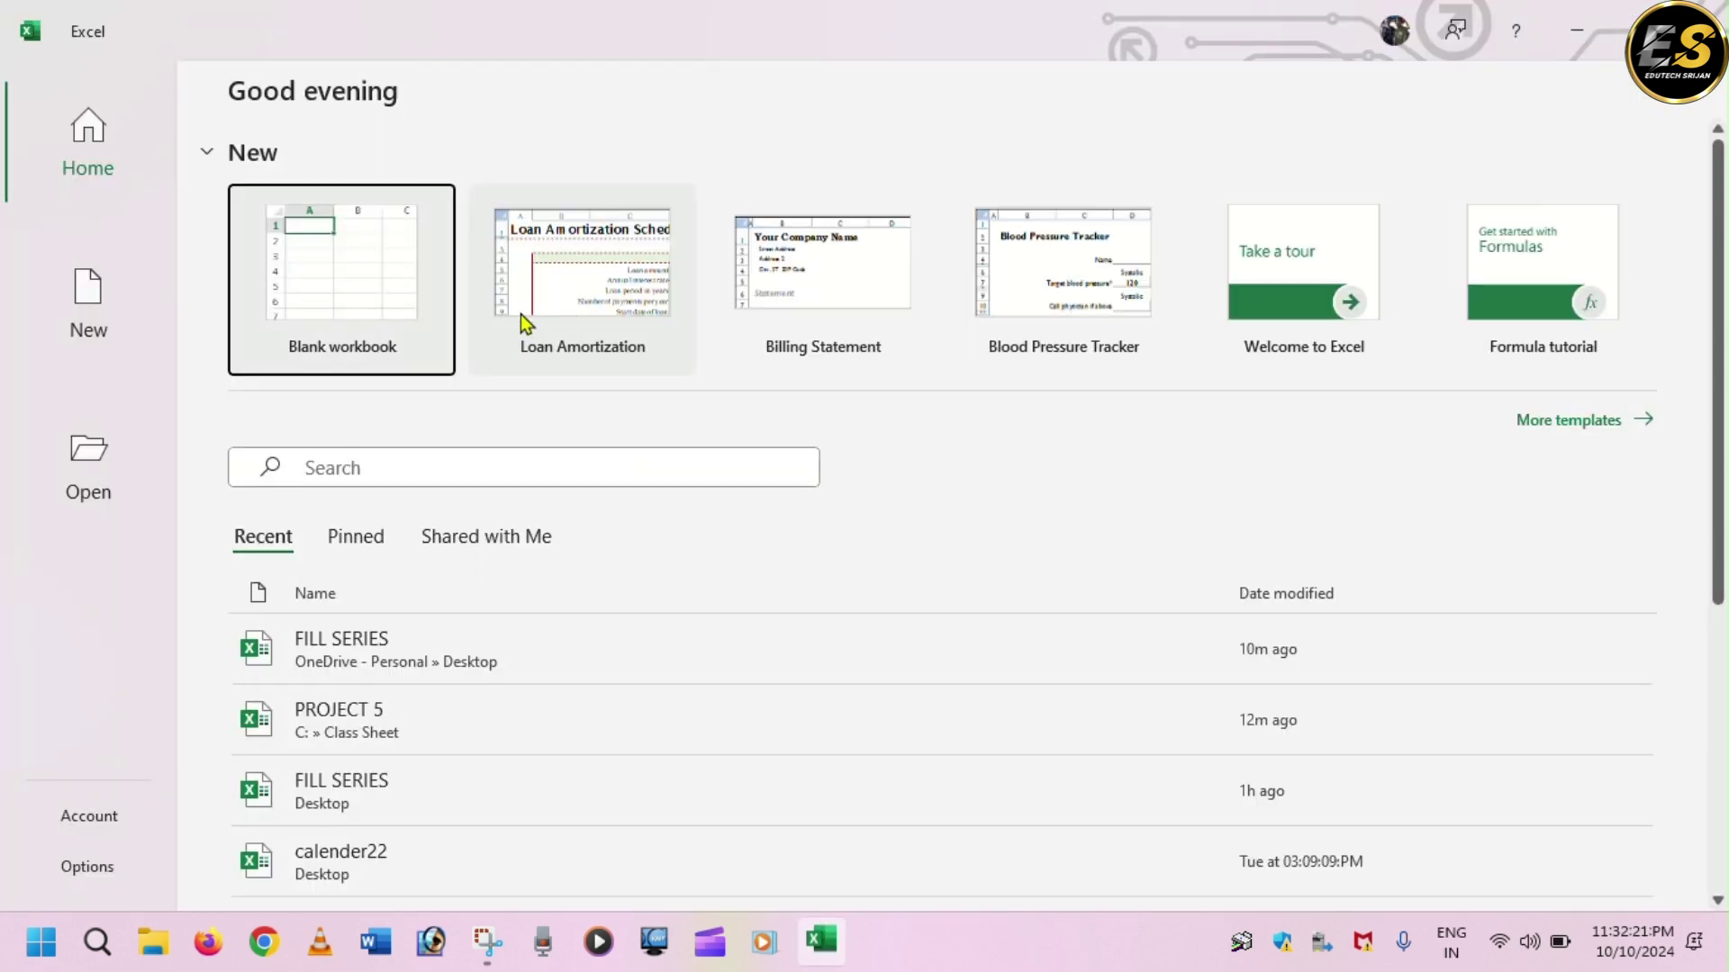
pyautogui.click(344, 306)
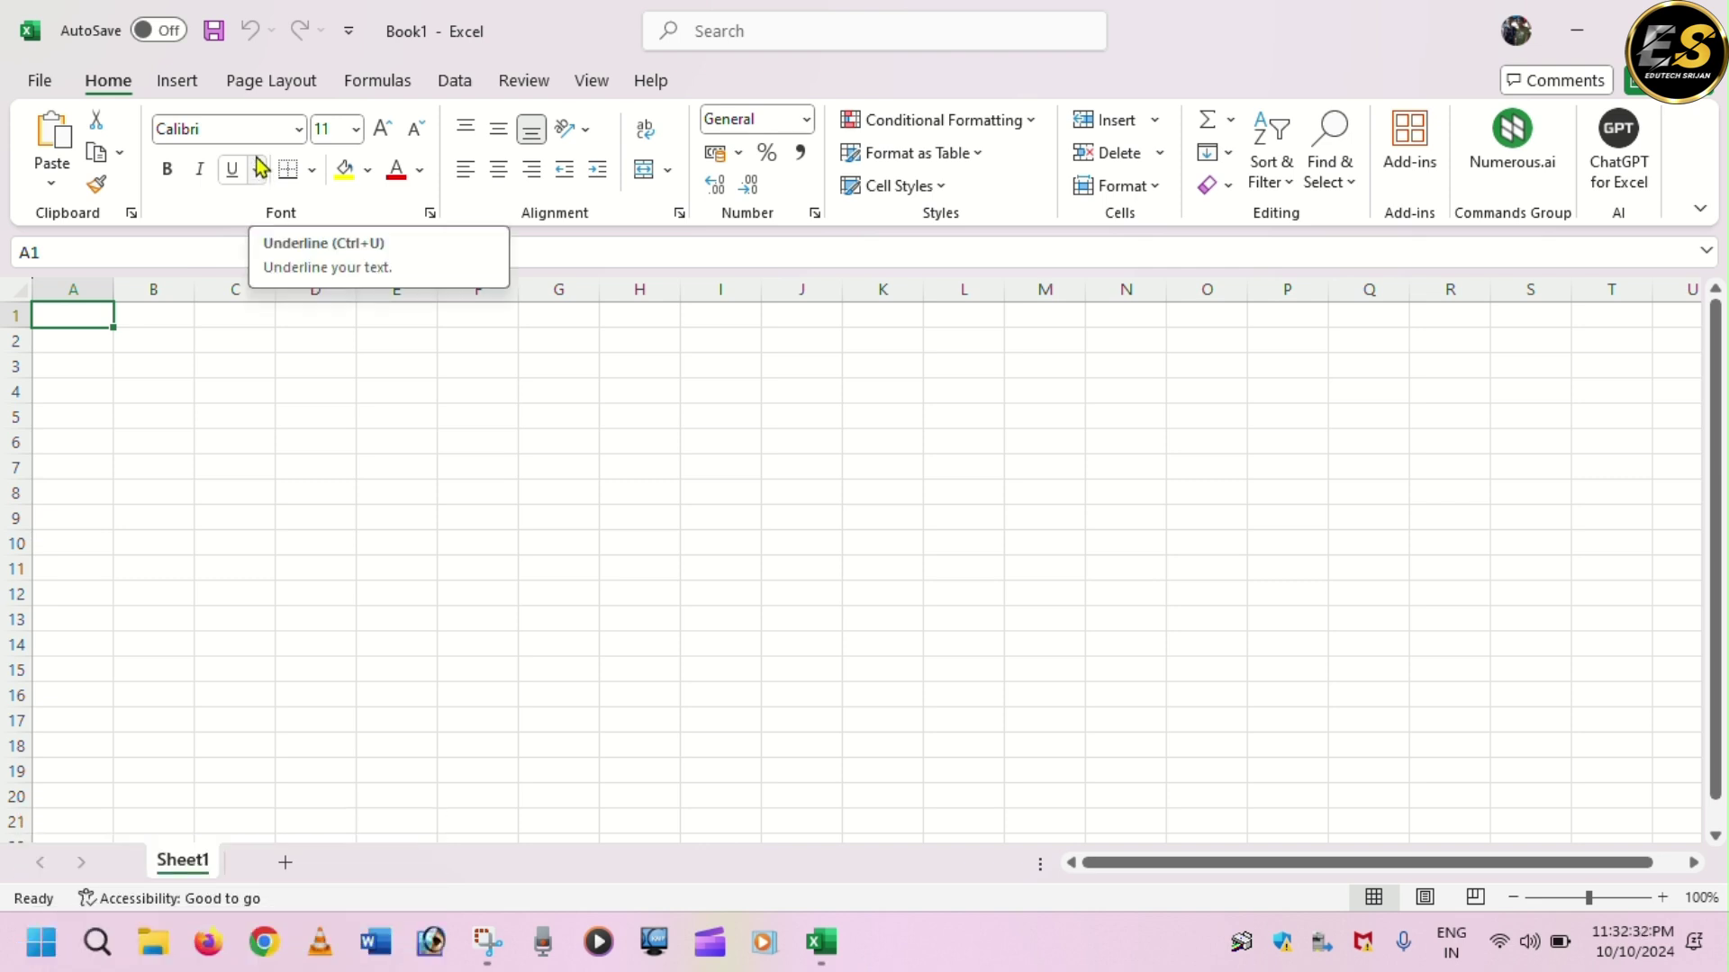
# - Insert the picture "example series" from the INCOMPLETED folder on this device into the sheet
pyautogui.click(174, 82)
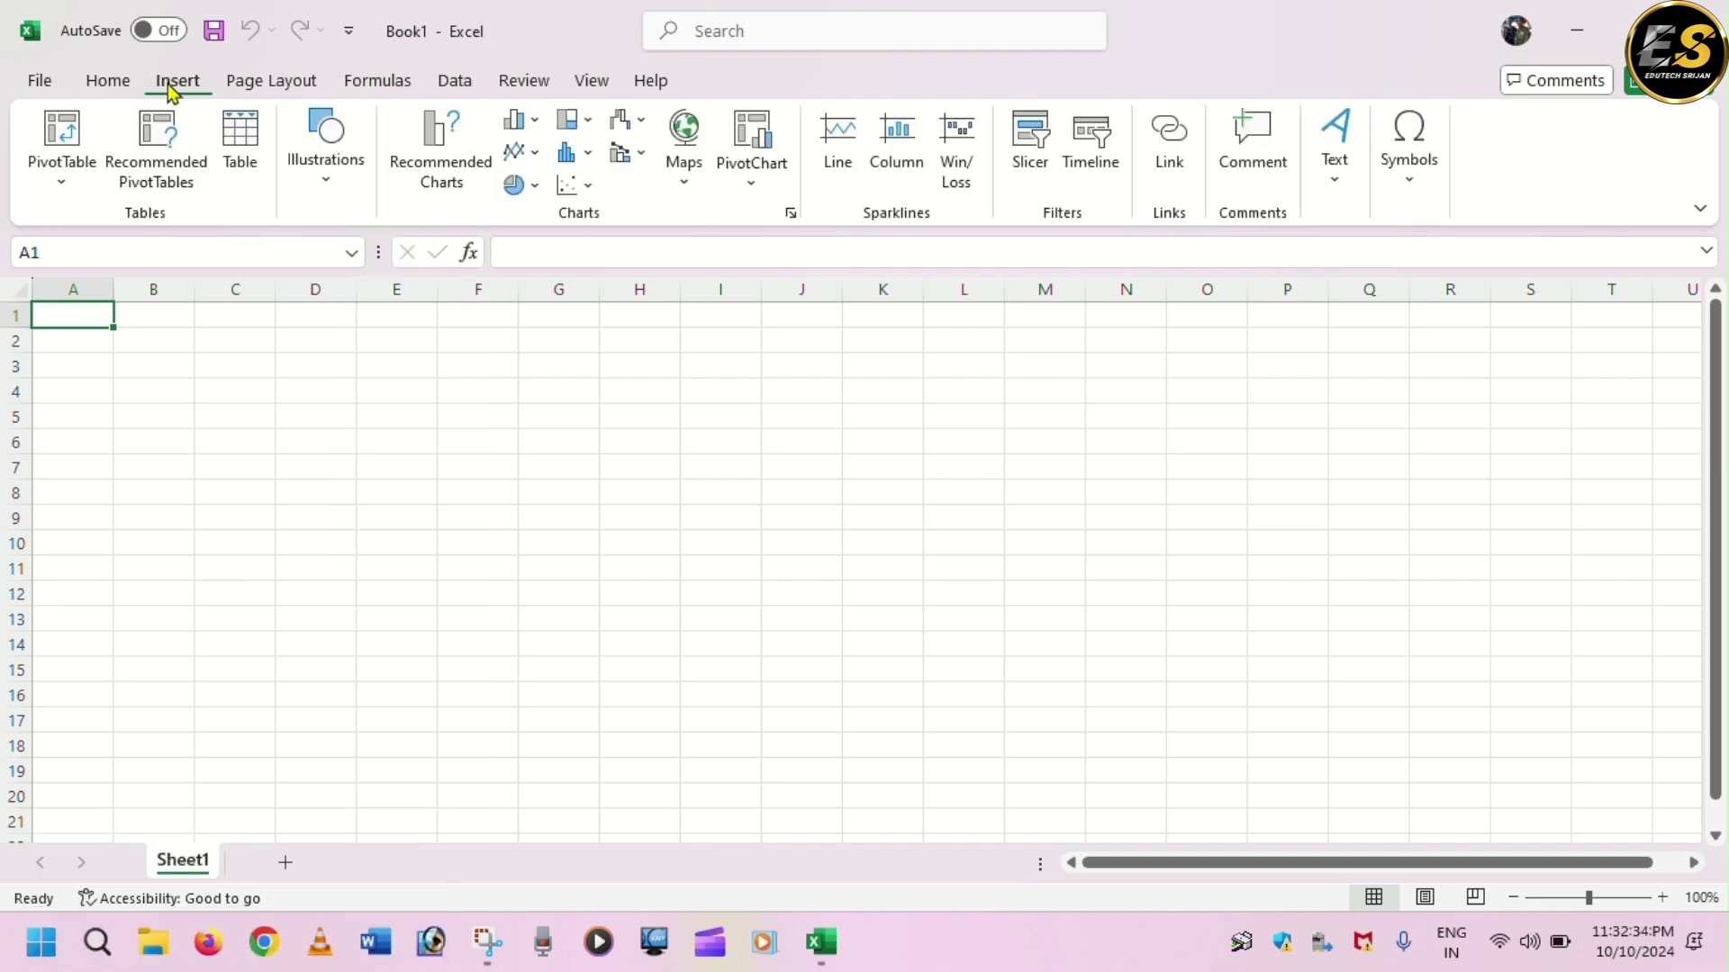
pyautogui.click(322, 192)
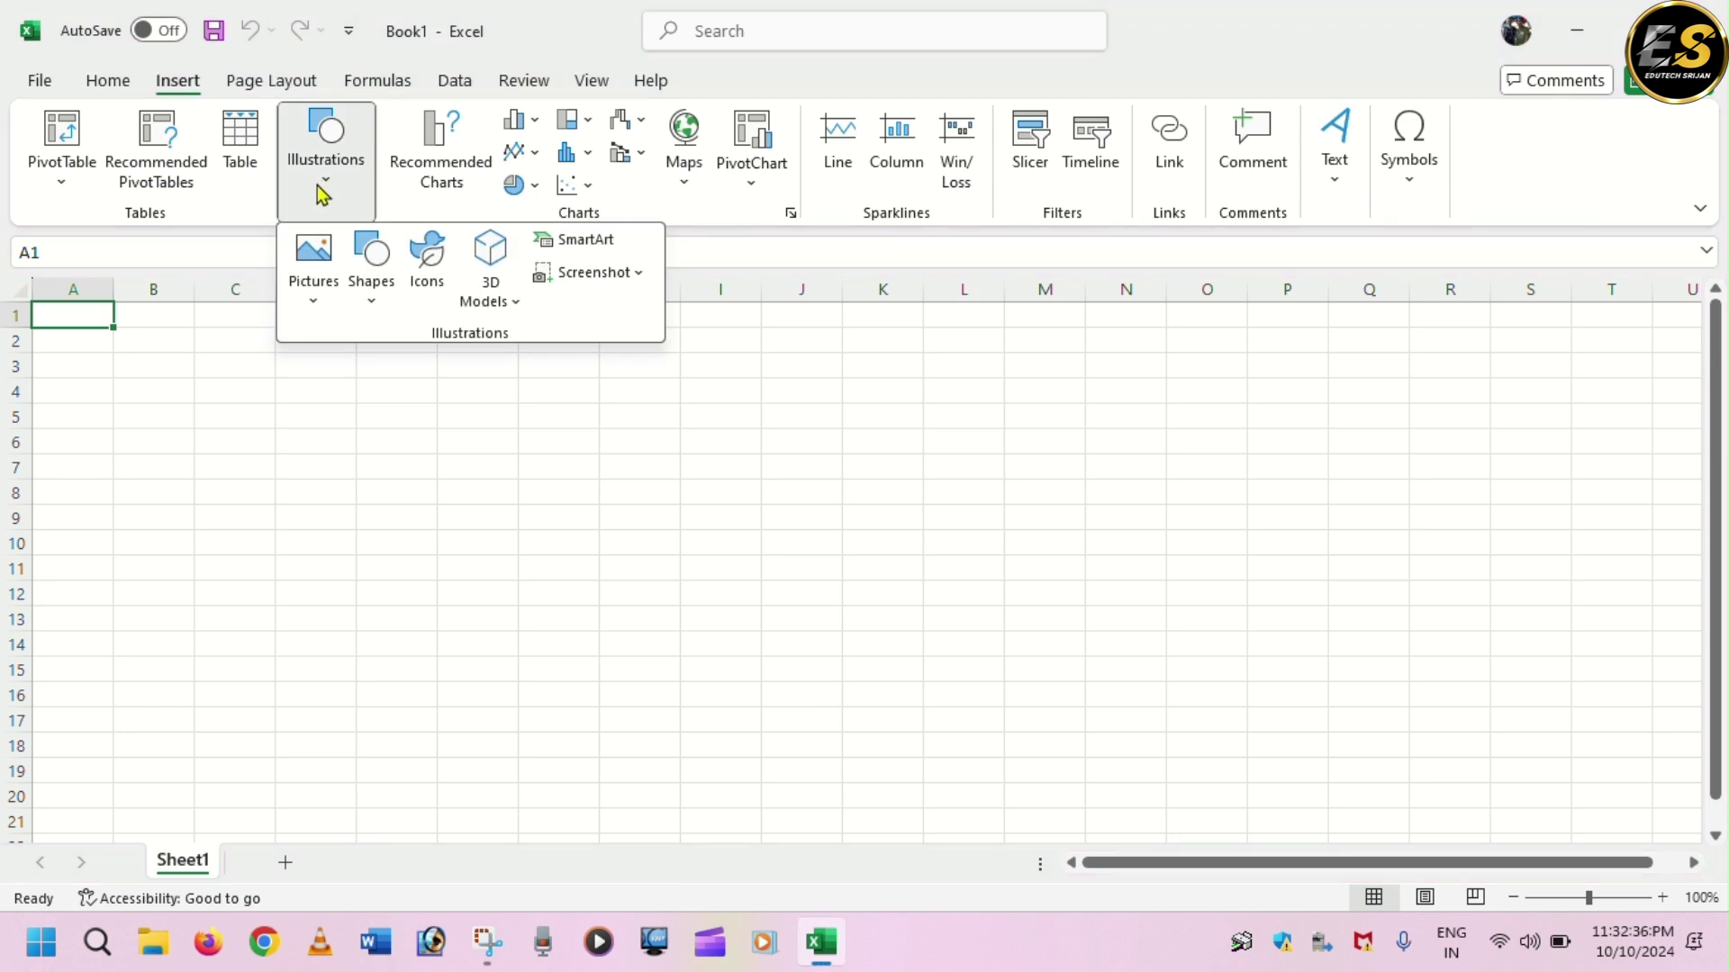
pyautogui.click(310, 277)
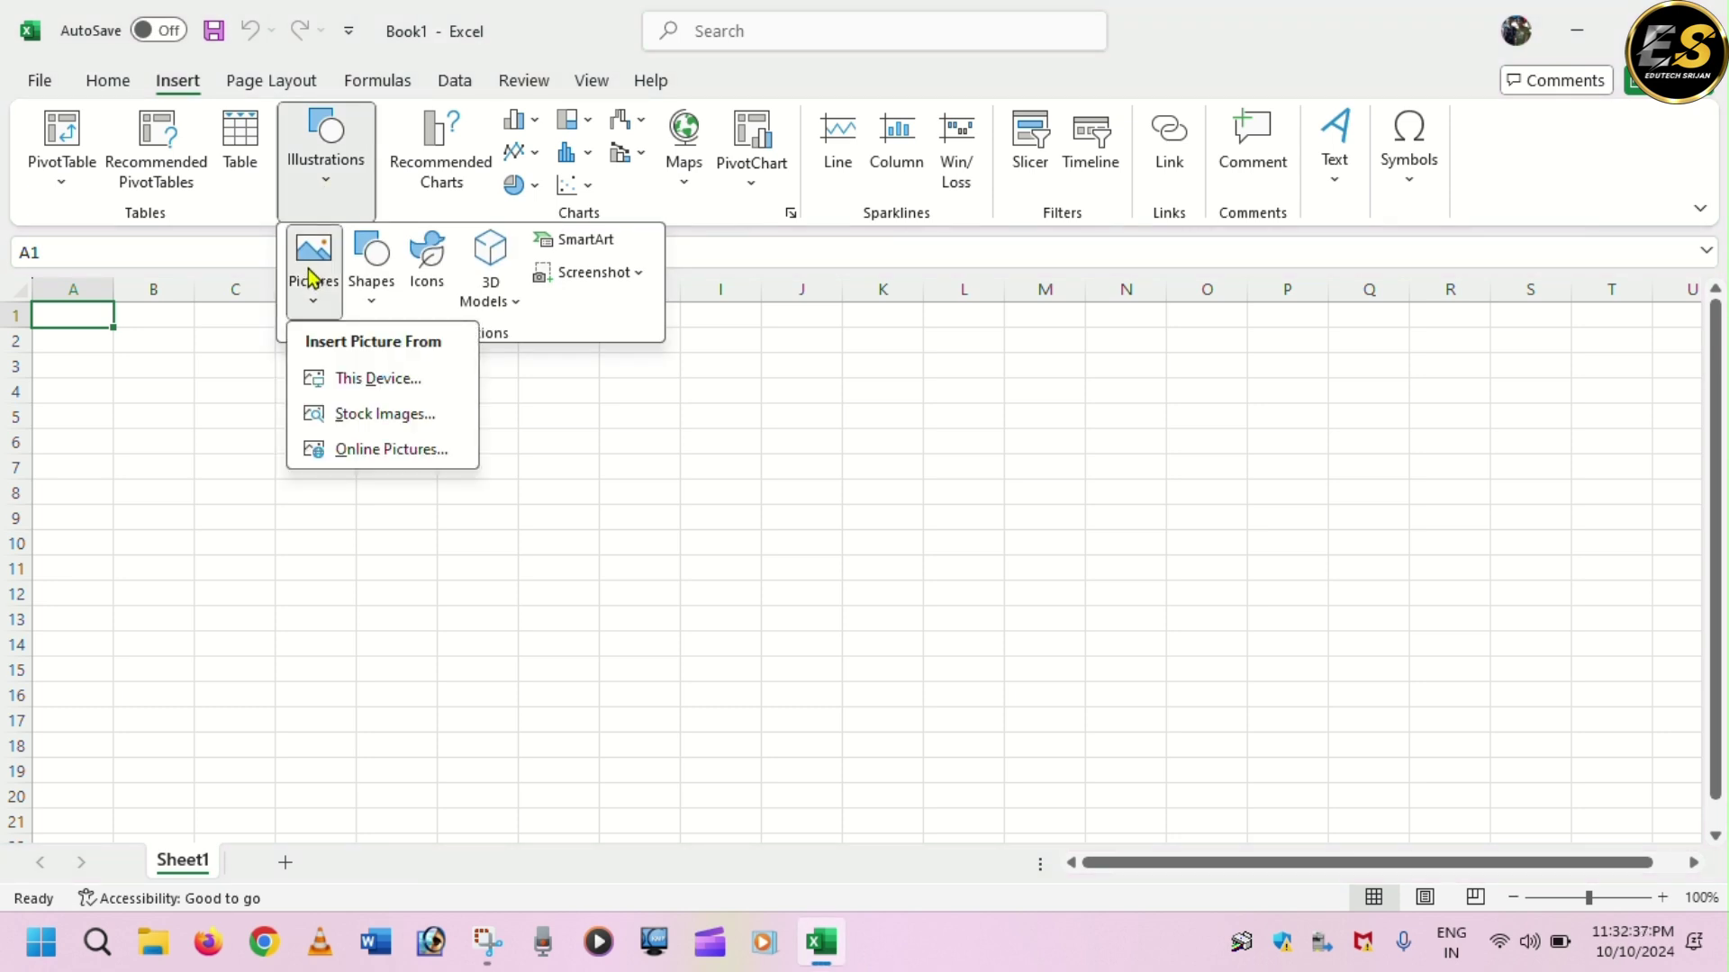
pyautogui.click(369, 377)
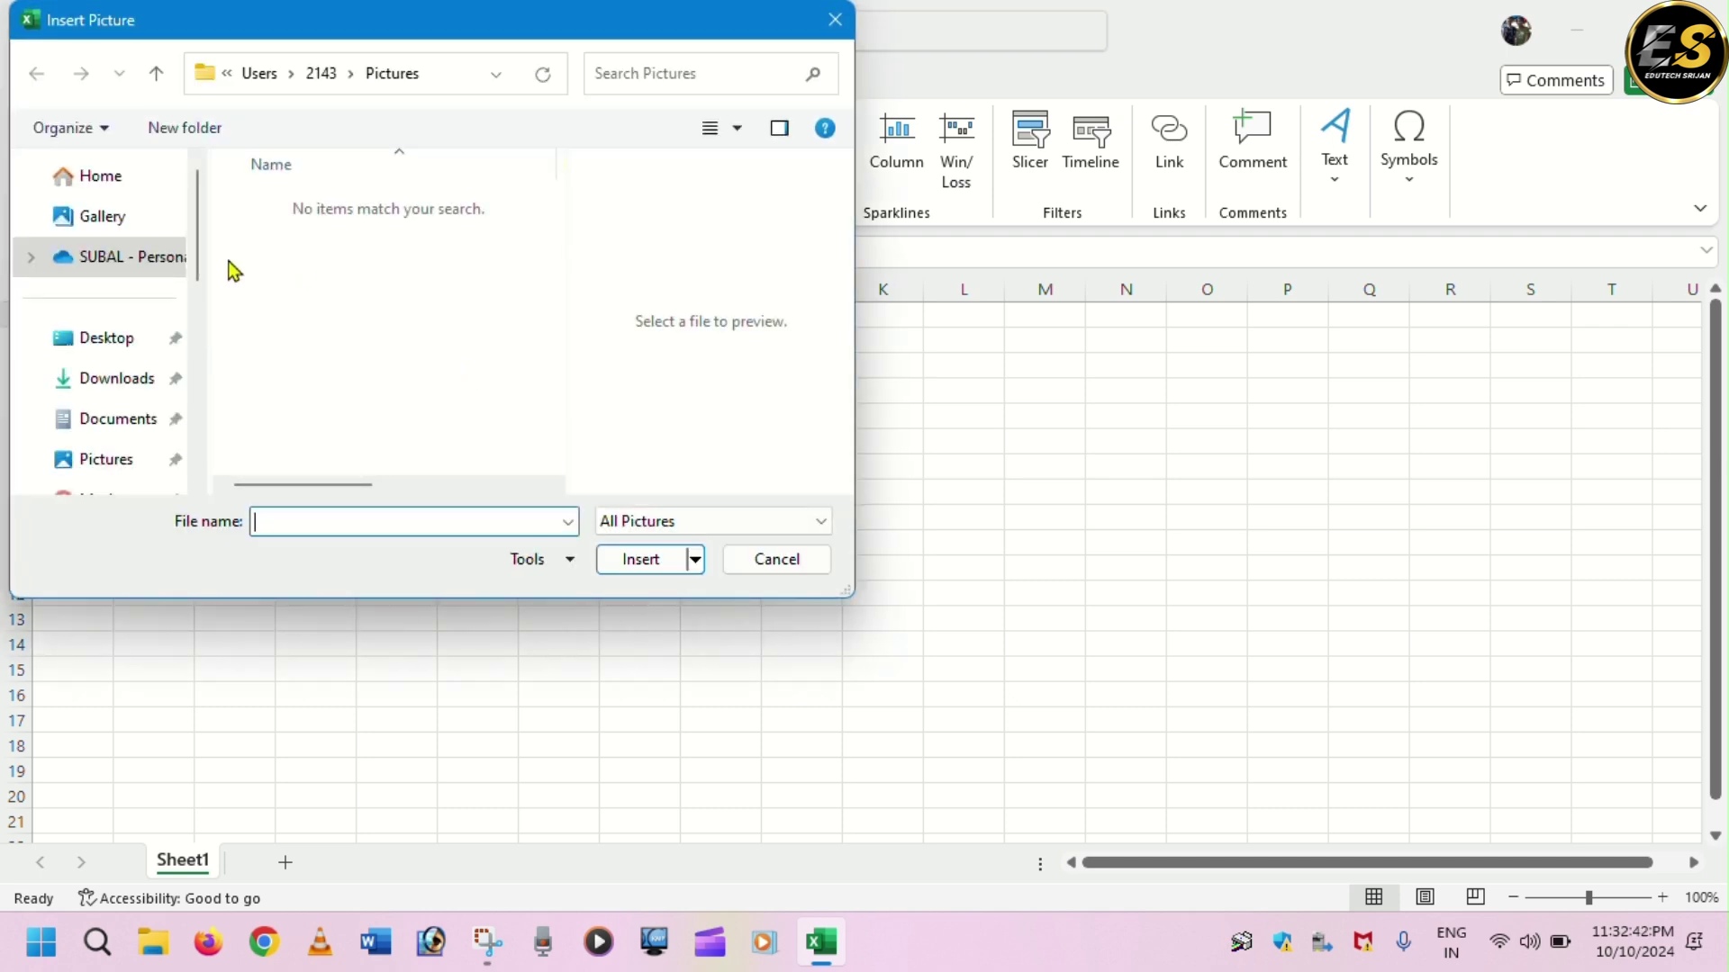
pyautogui.scroll(-2, 115, 335)
pyautogui.click(115, 413)
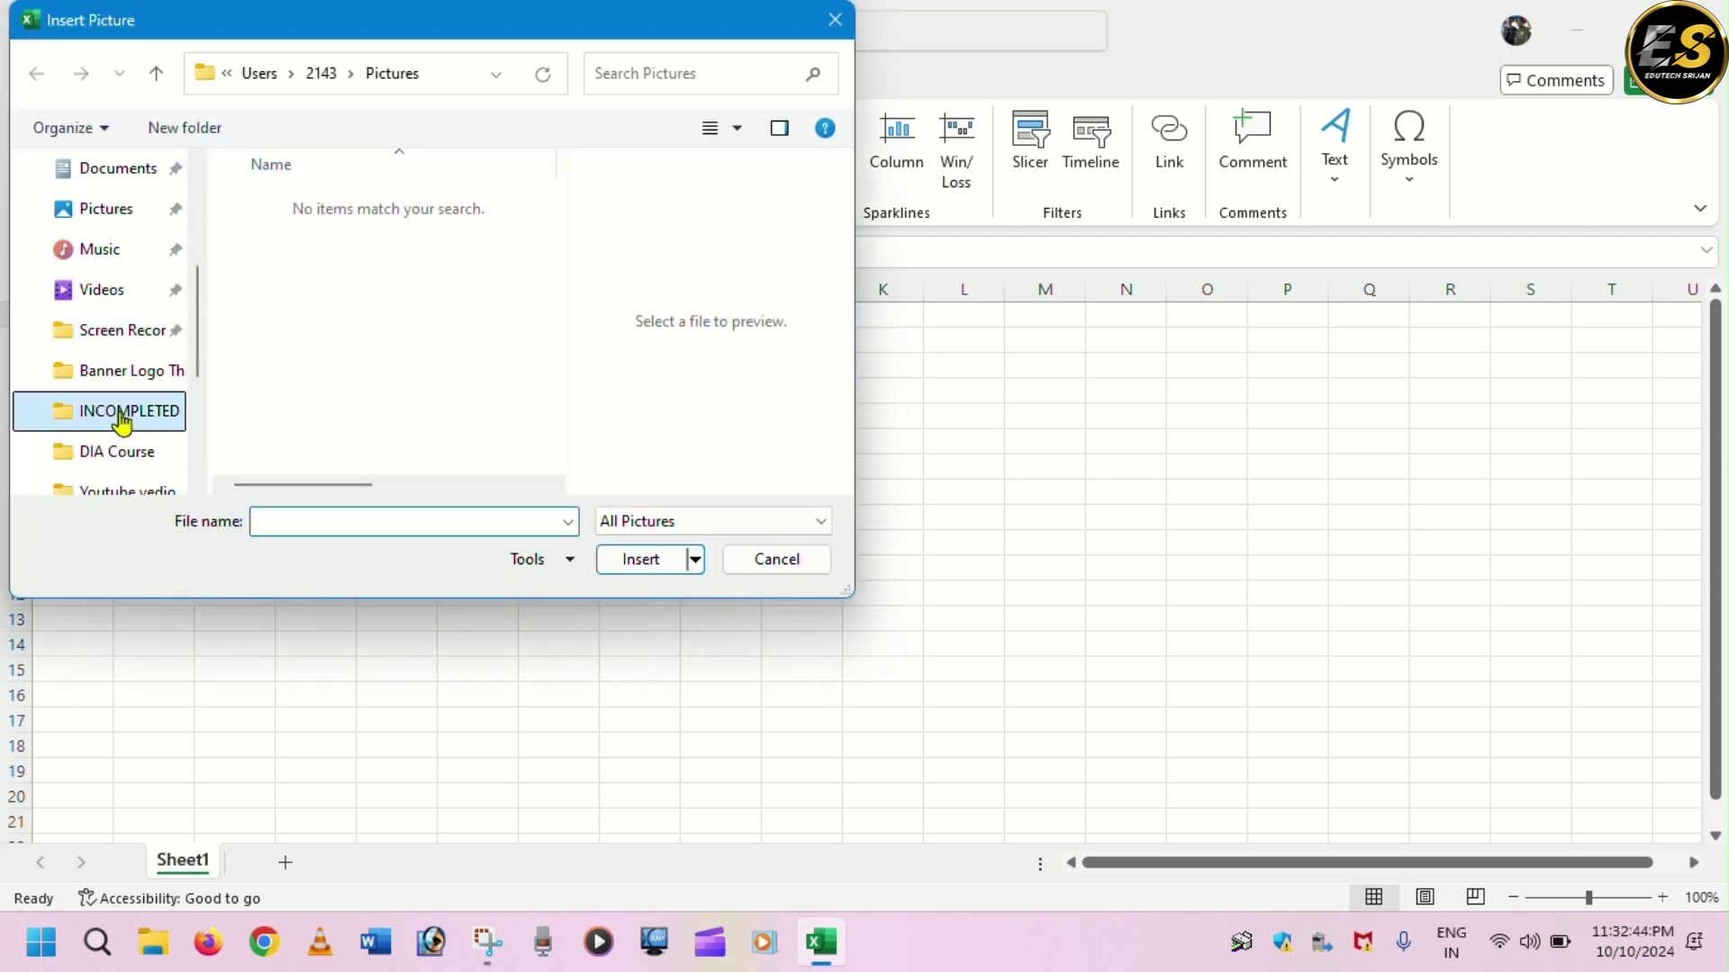
pyautogui.scroll(-1, 504, 344)
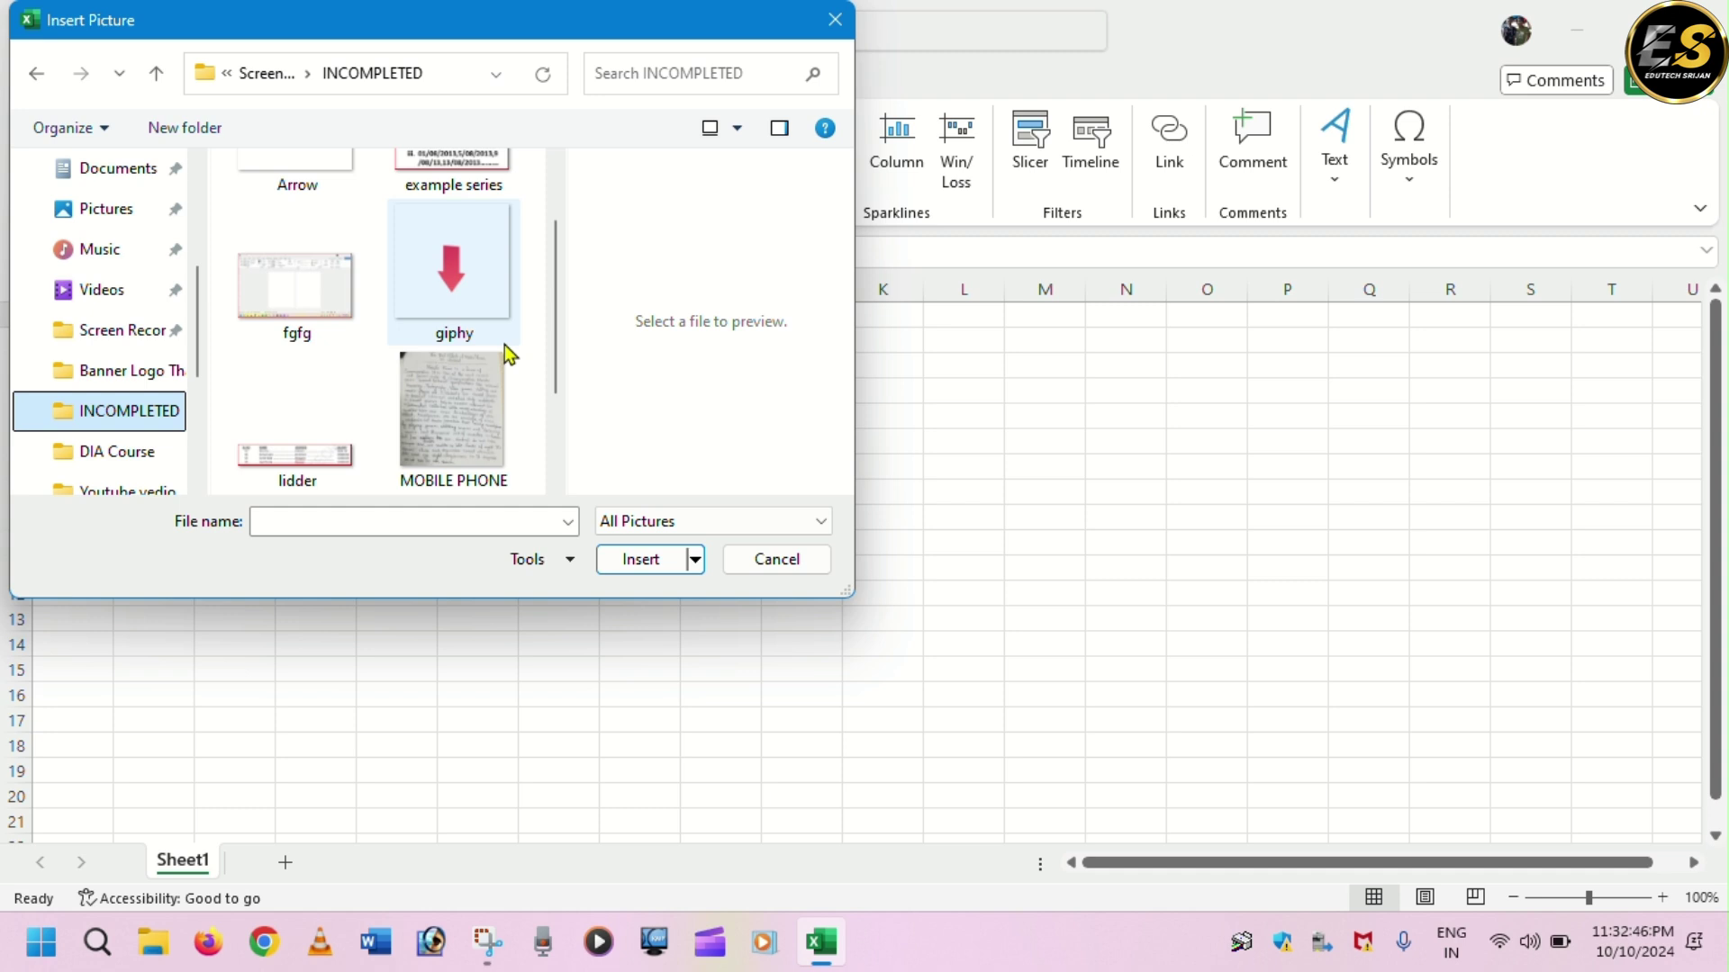
pyautogui.scroll(-2, 504, 344)
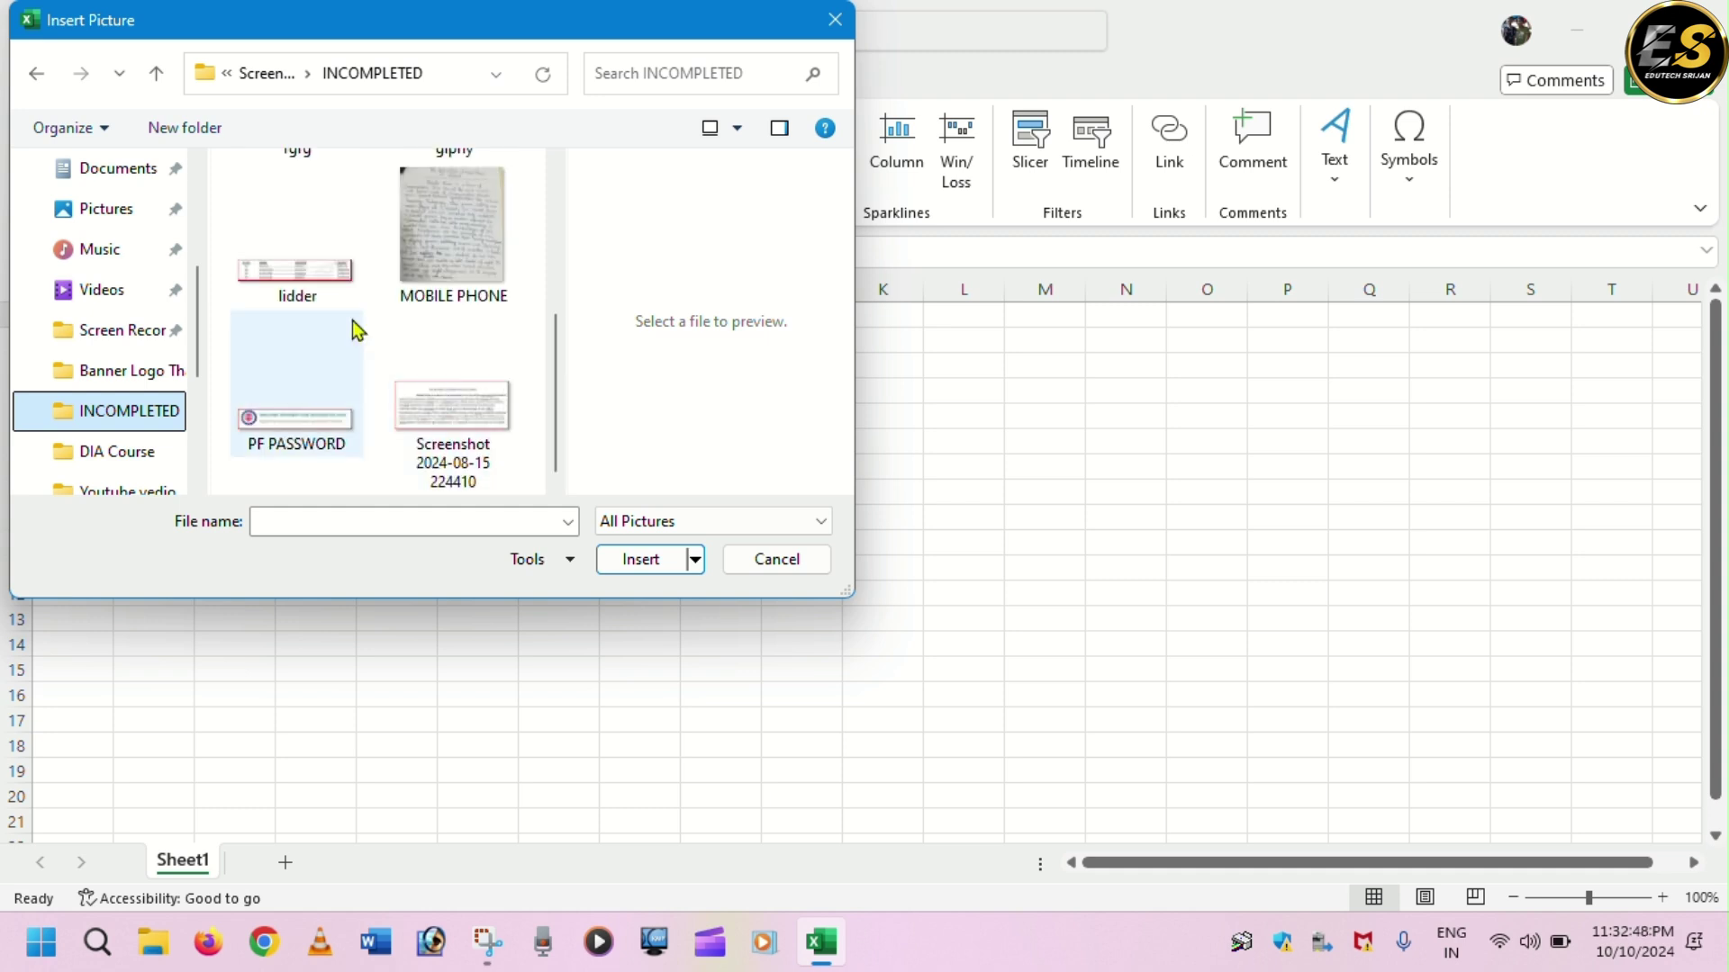
pyautogui.scroll(2, 372, 324)
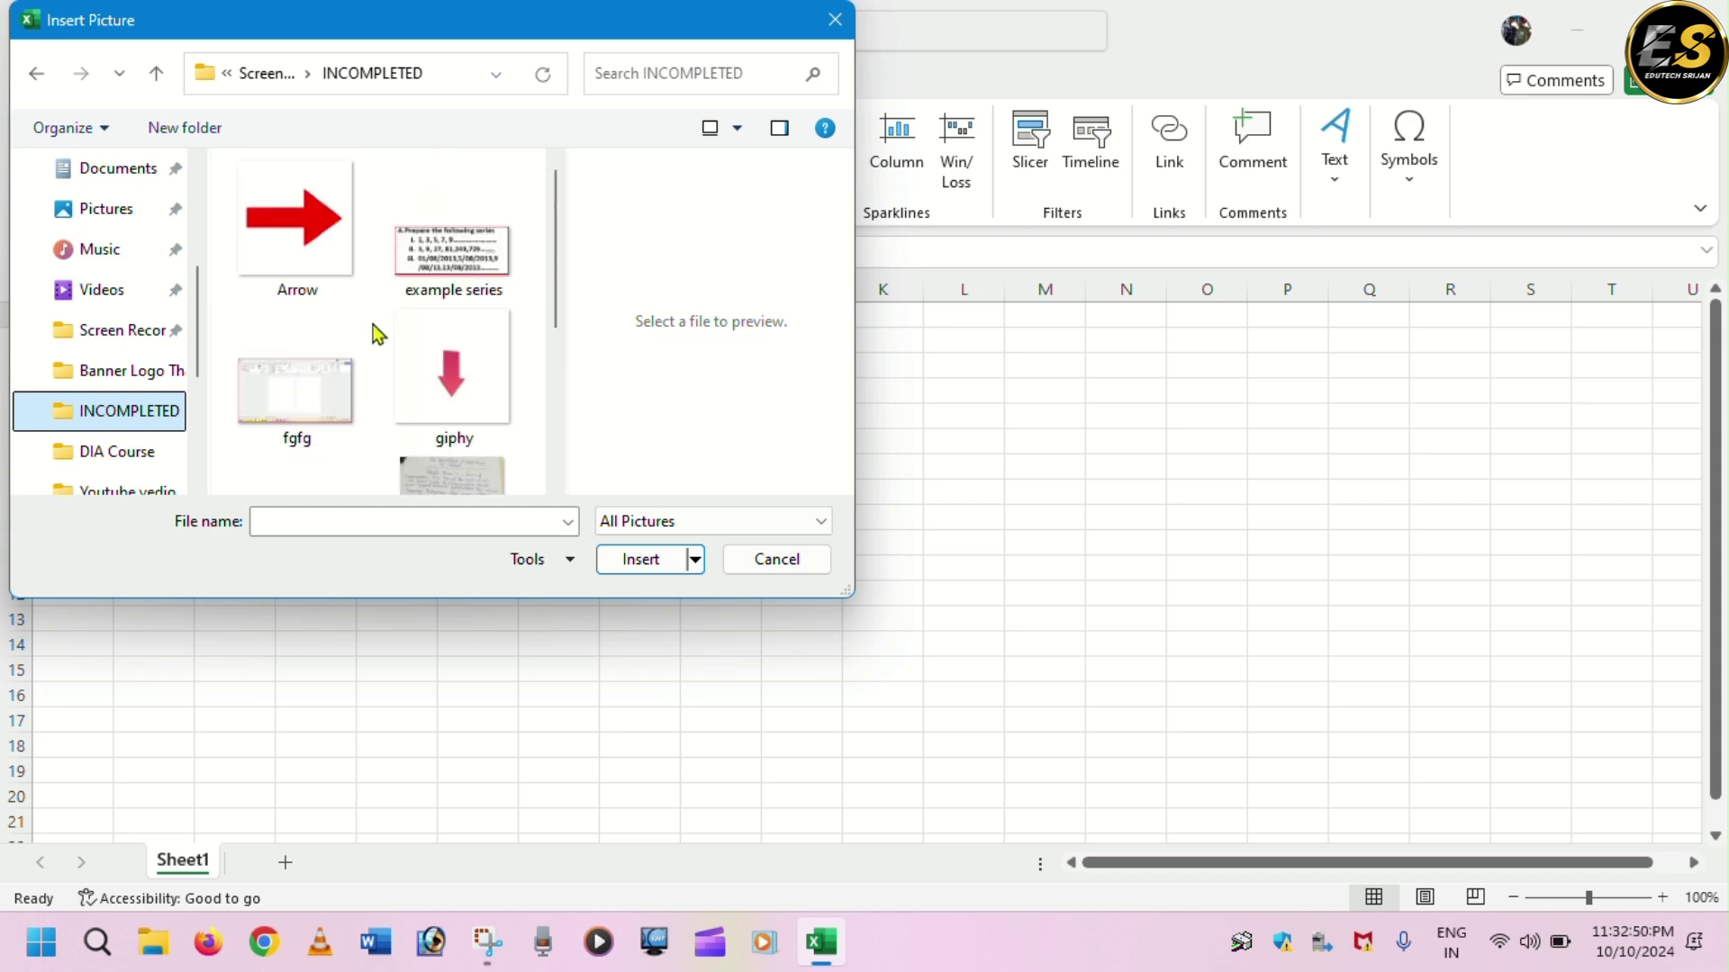
pyautogui.click(452, 261)
pyautogui.click(640, 559)
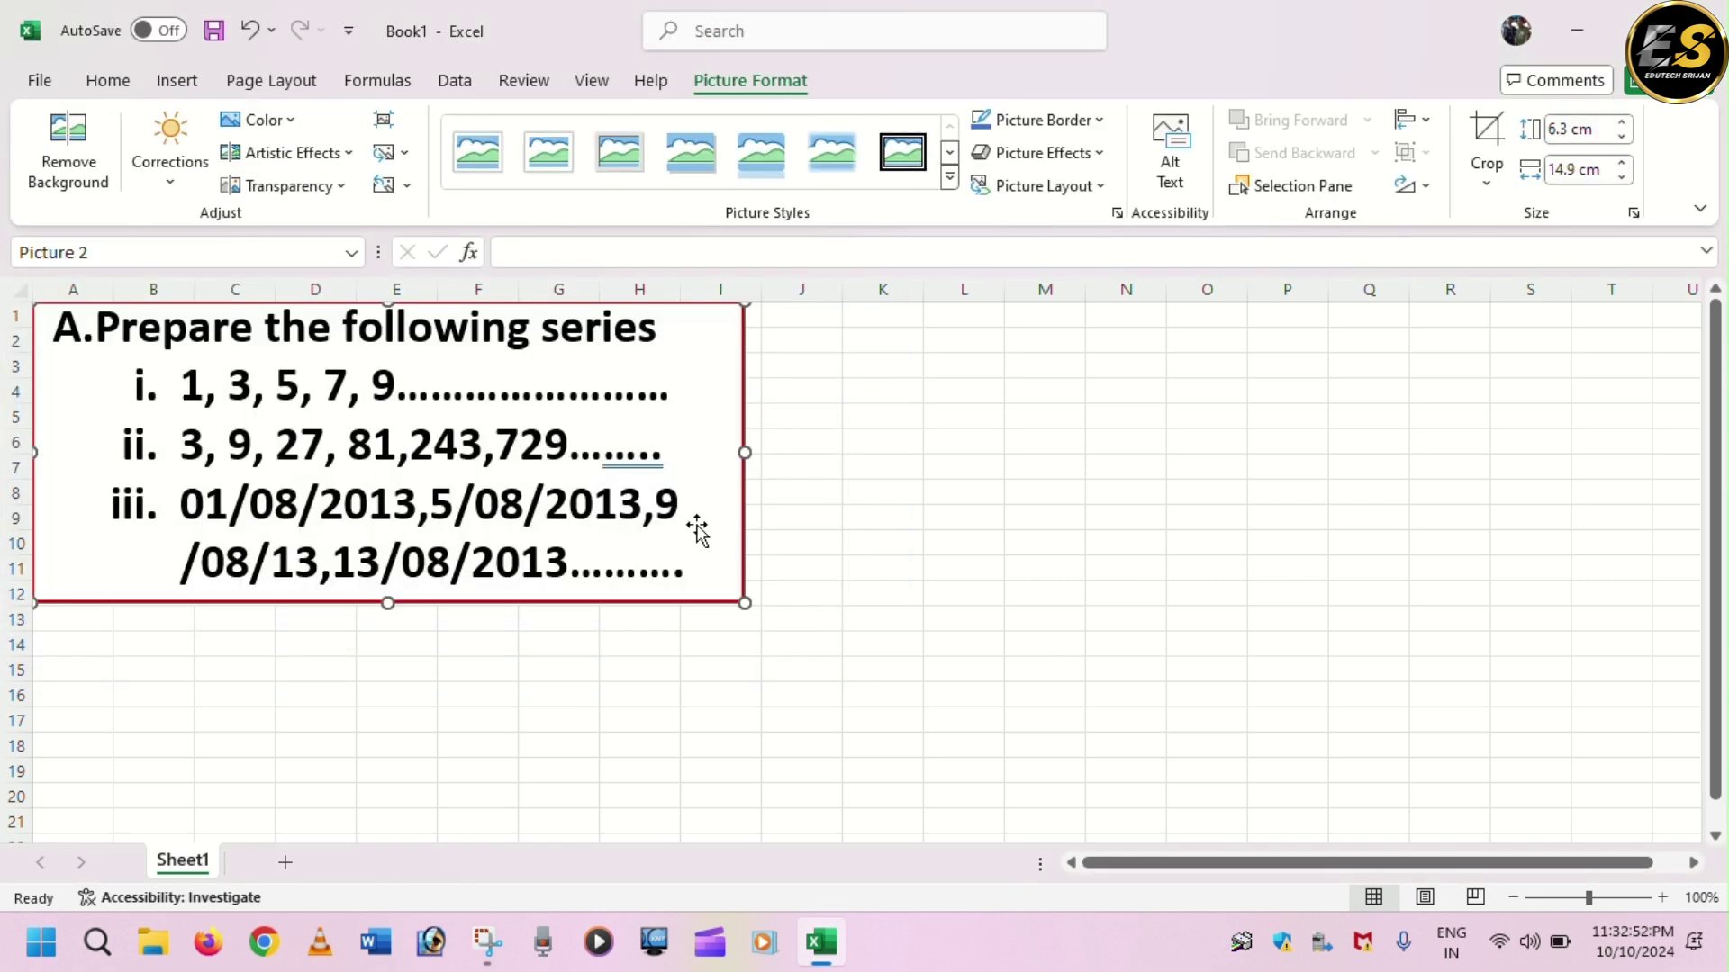
# - Move the picture down to start at column F and resize it to about 12.54 cm wide and 3.97 cm high
pyautogui.moveTo(461, 477); pyautogui.dragTo(883, 704)
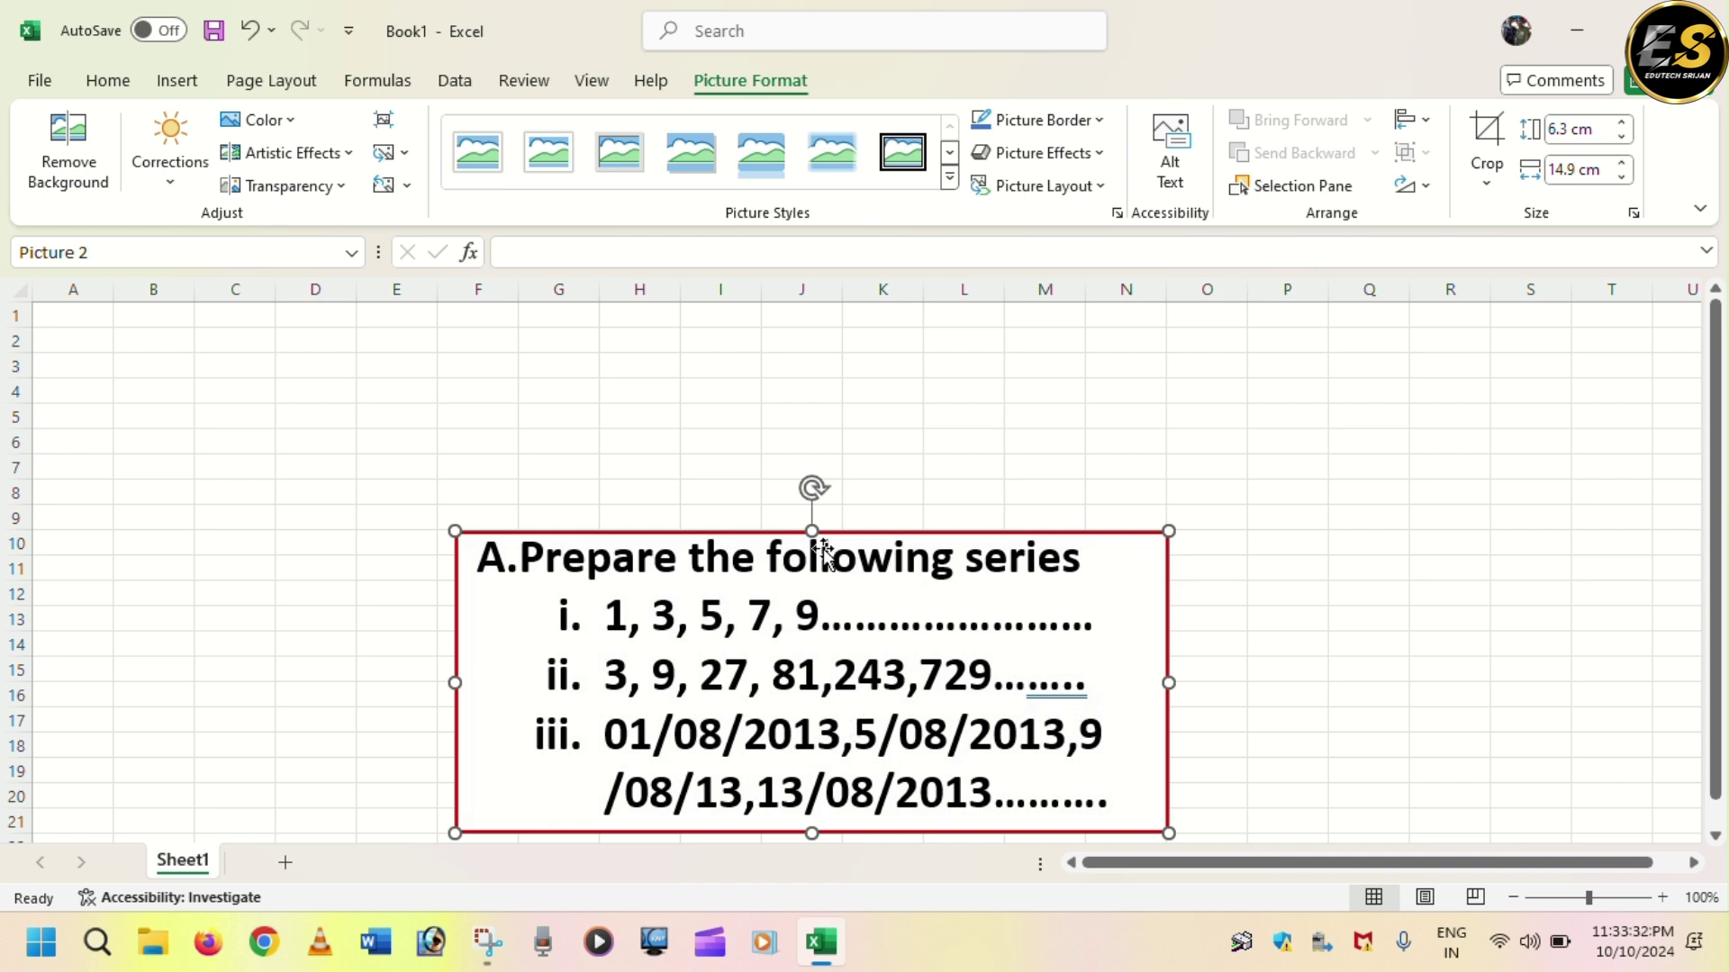
pyautogui.moveTo(820, 546); pyautogui.dragTo(810, 621)
pyautogui.moveTo(1166, 727); pyautogui.dragTo(1053, 736)
pyautogui.moveTo(760, 630); pyautogui.dragTo(757, 642)
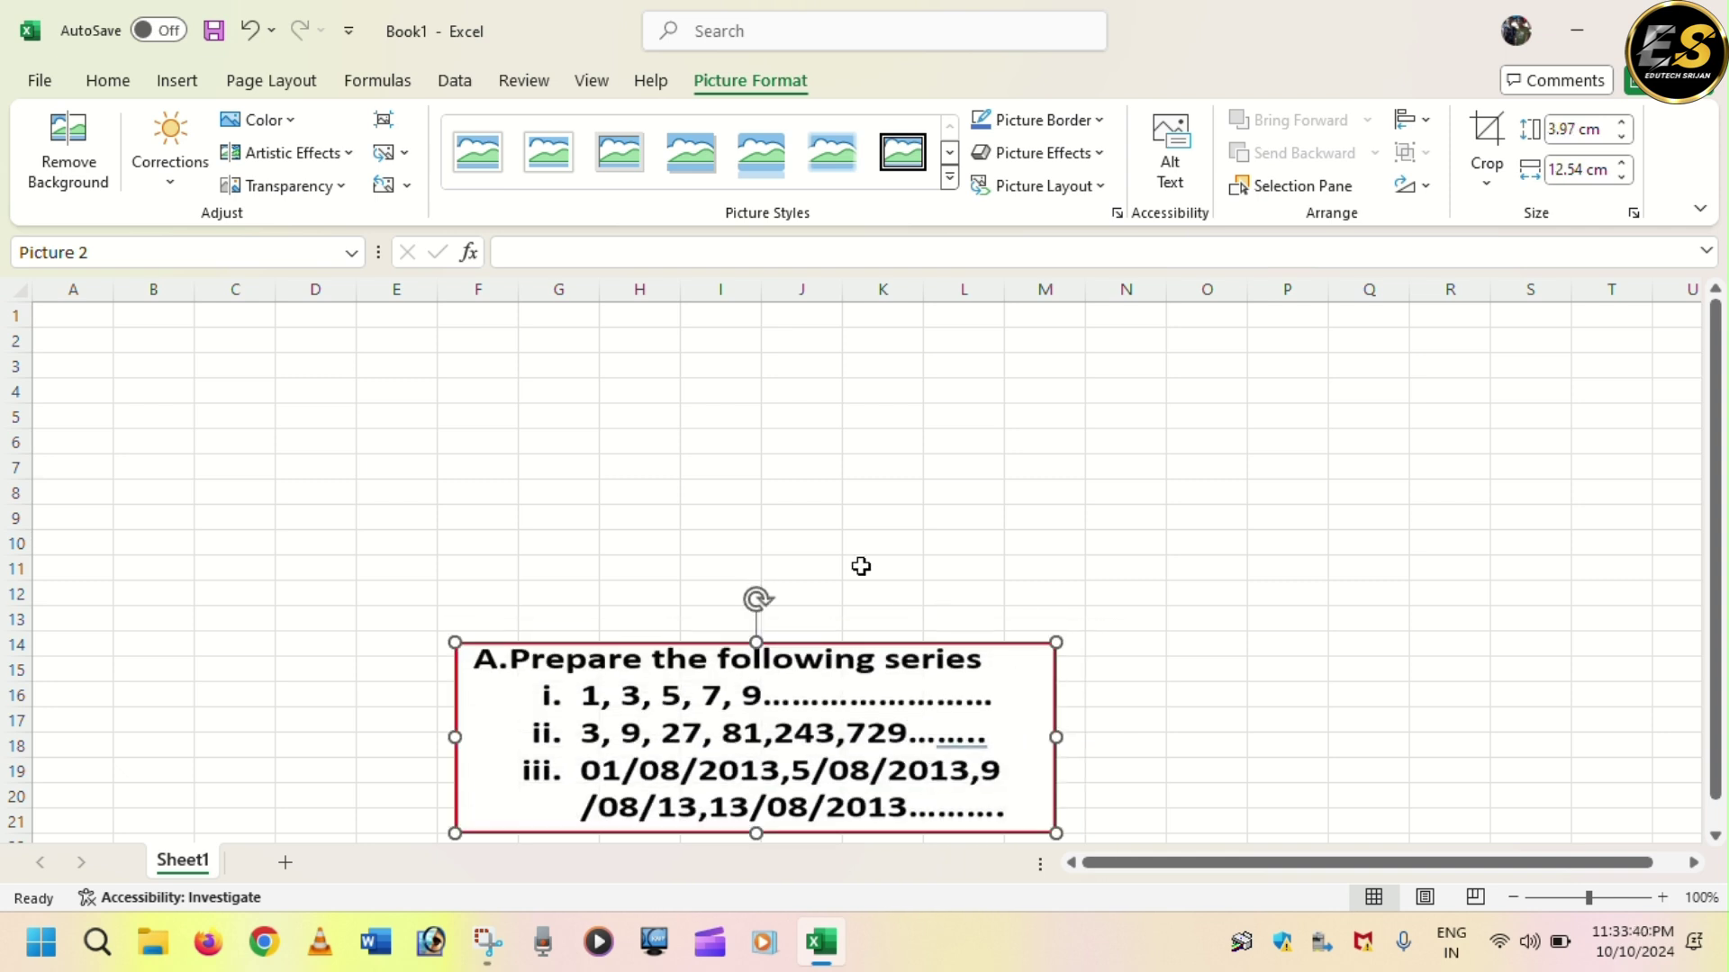
# - Enter 1 in cell D3 and increase its font size to 22
pyautogui.click(321, 466)
pyautogui.click(315, 369)
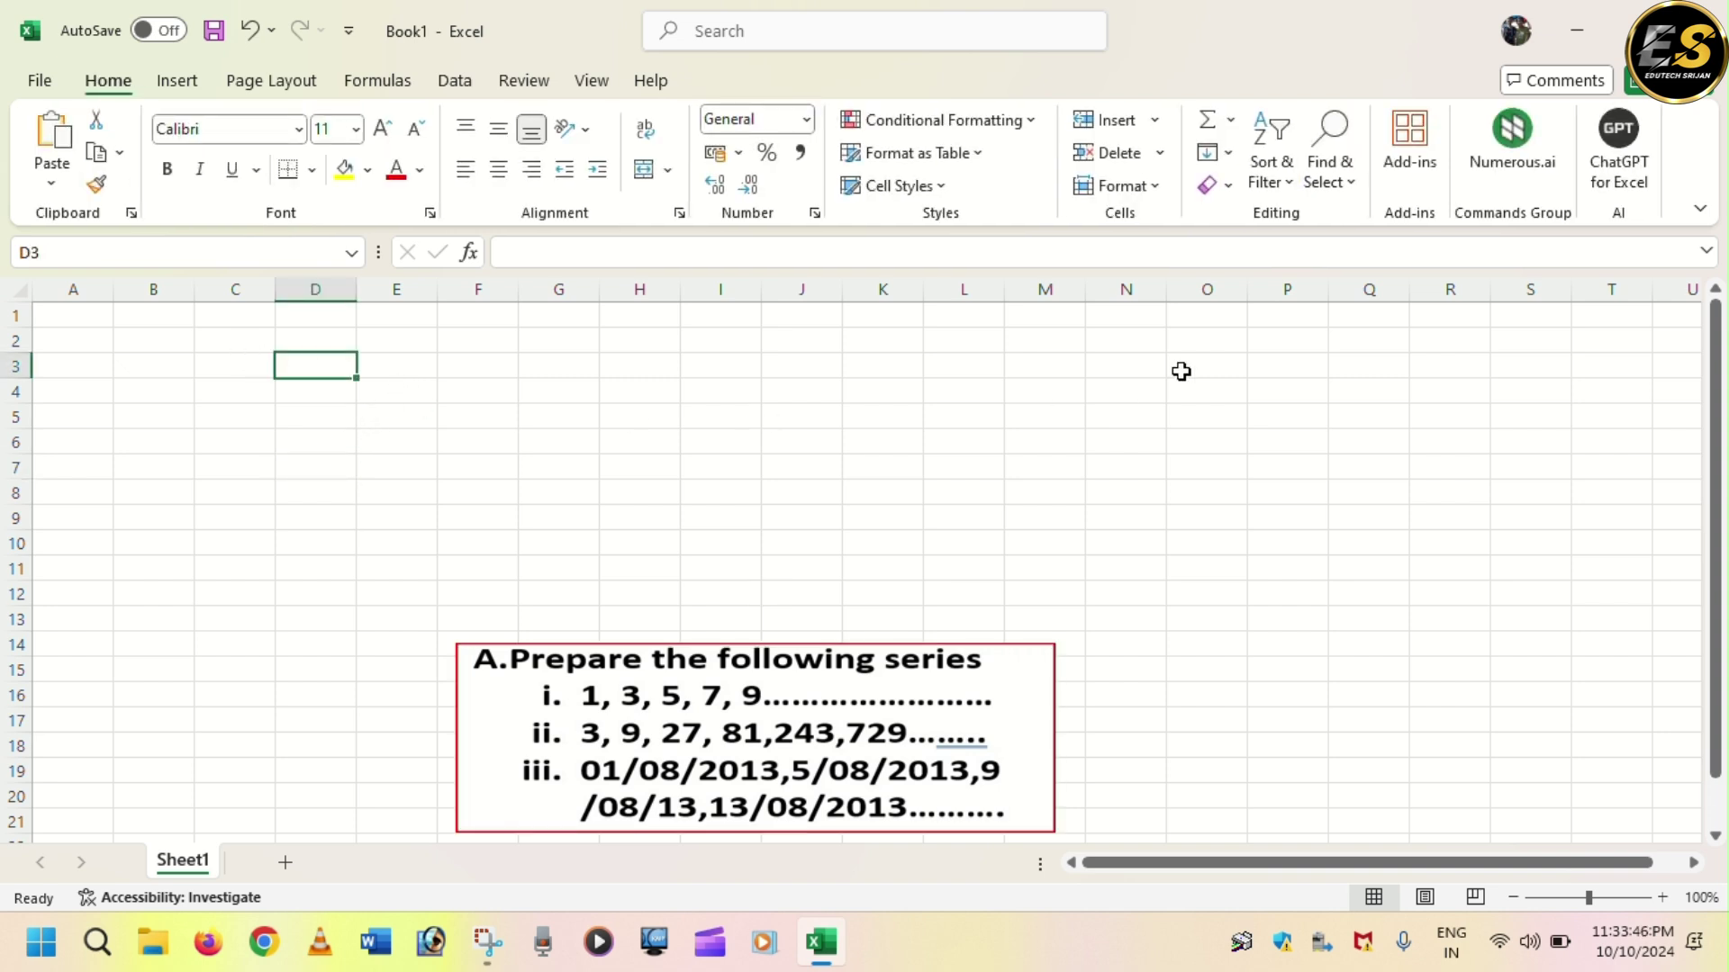
pyautogui.click(498, 459)
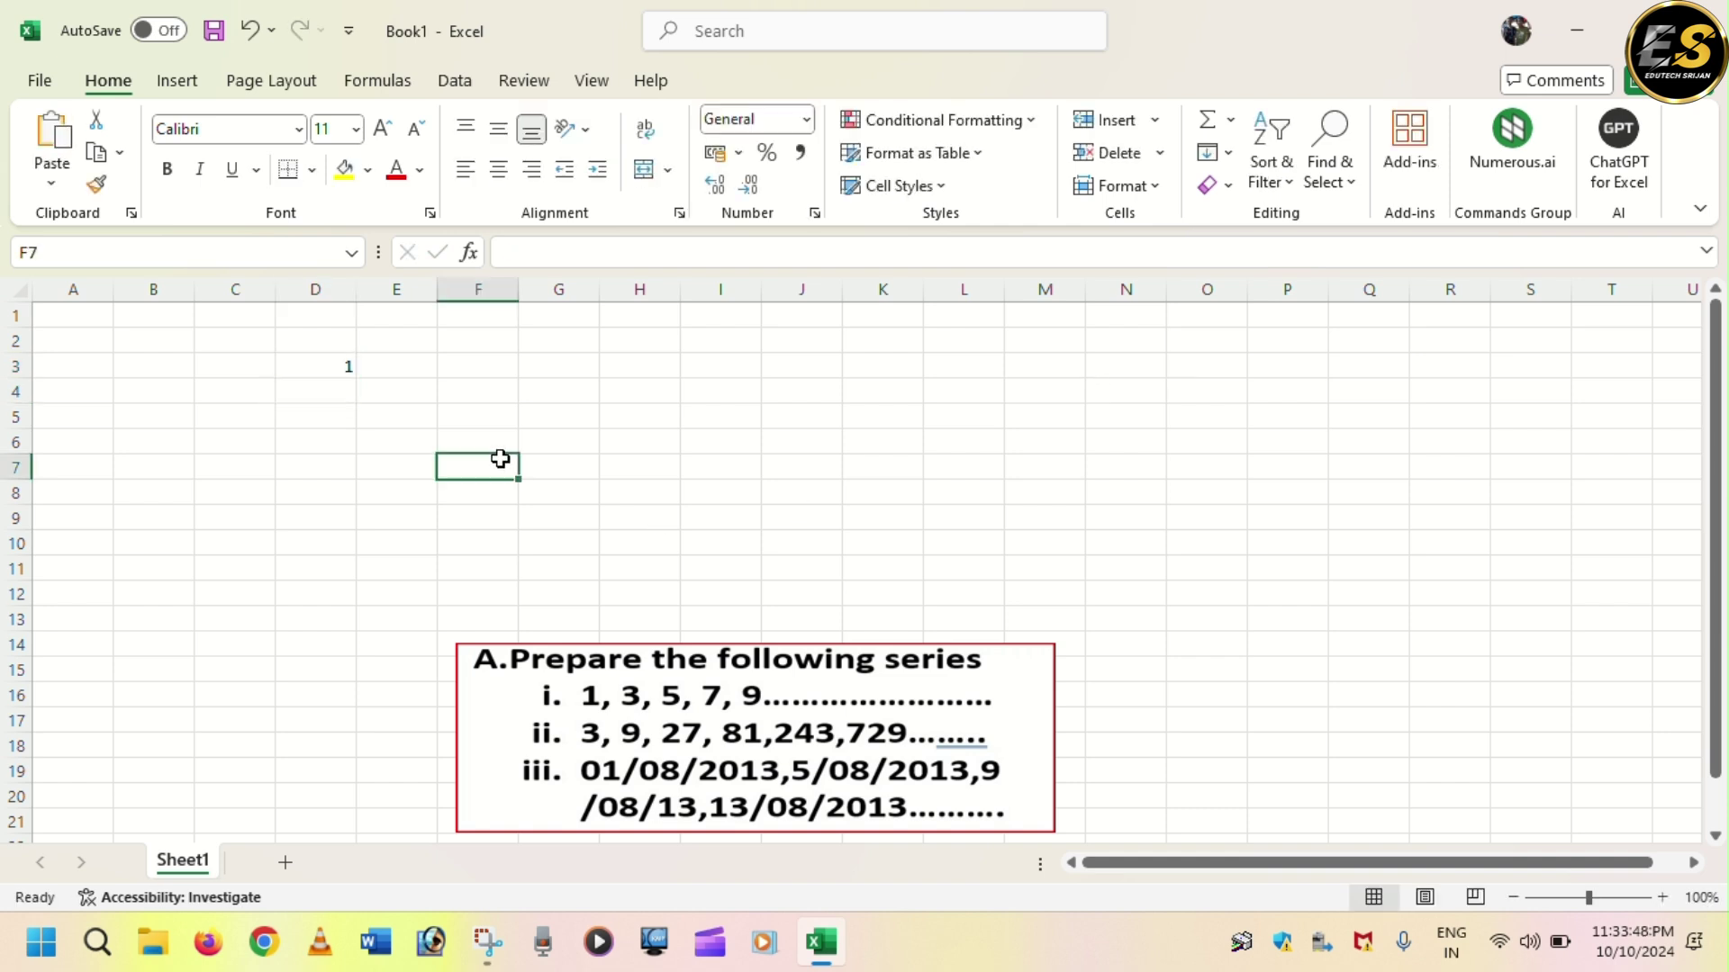
pyautogui.click(328, 368)
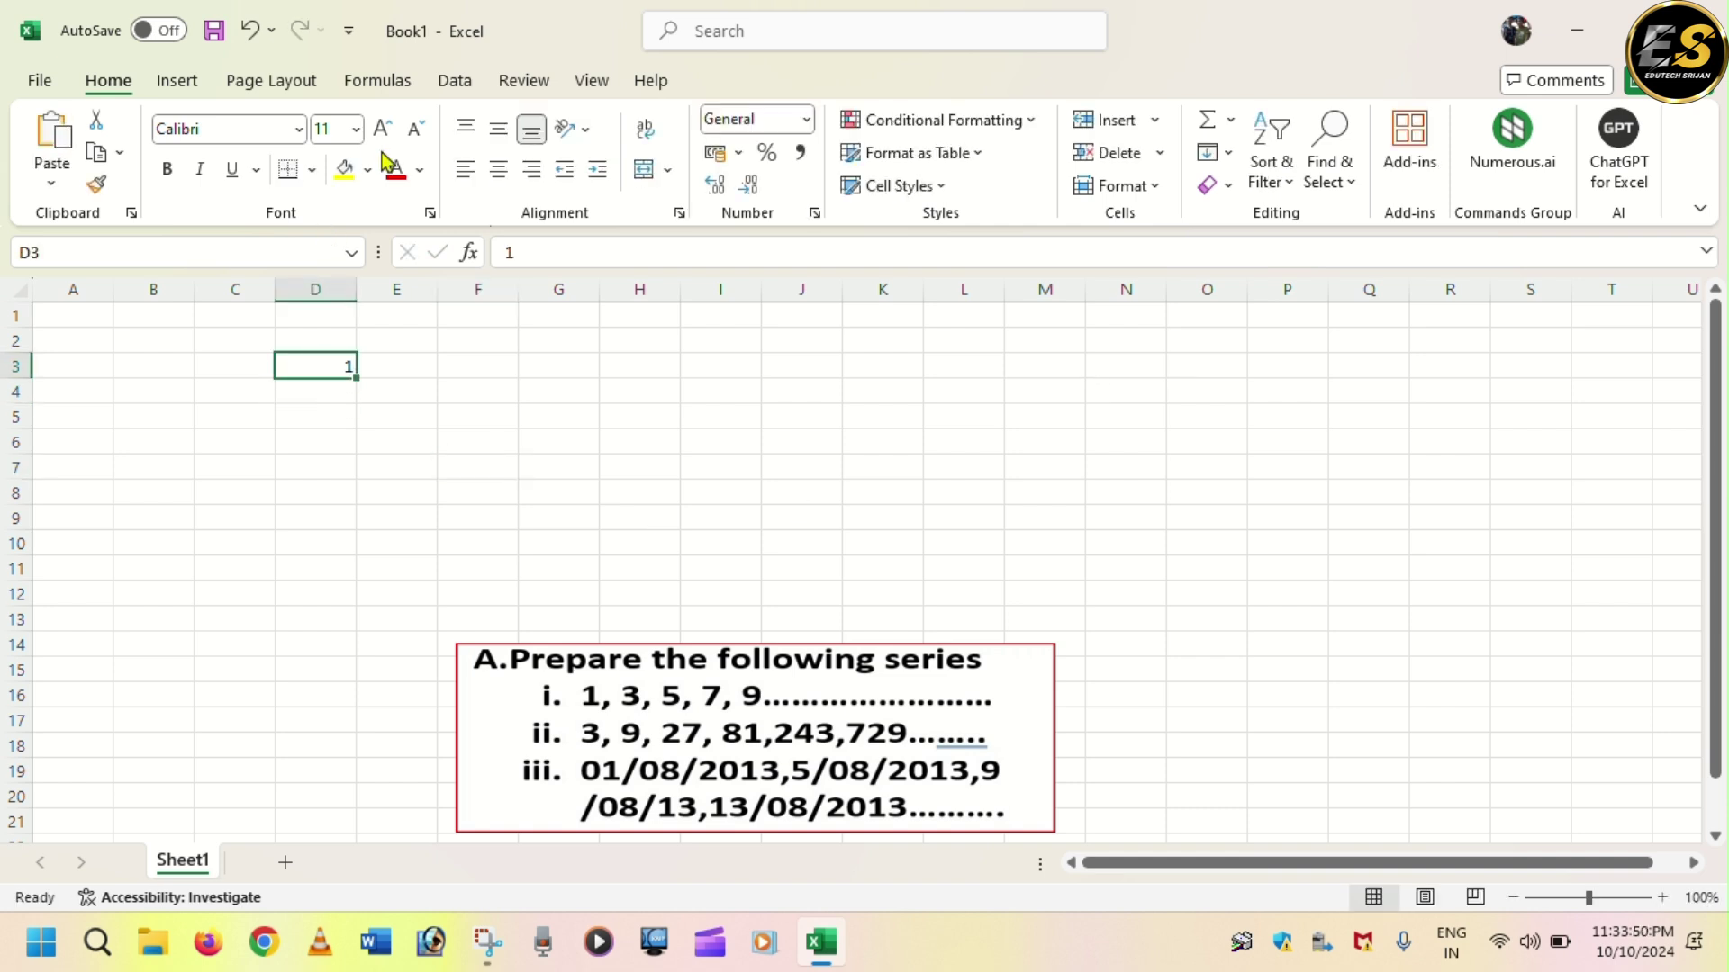
pyautogui.click(382, 128)
pyautogui.click(382, 129)
pyautogui.click(382, 129)
pyautogui.click(382, 128)
pyautogui.click(382, 128)
pyautogui.click(382, 129)
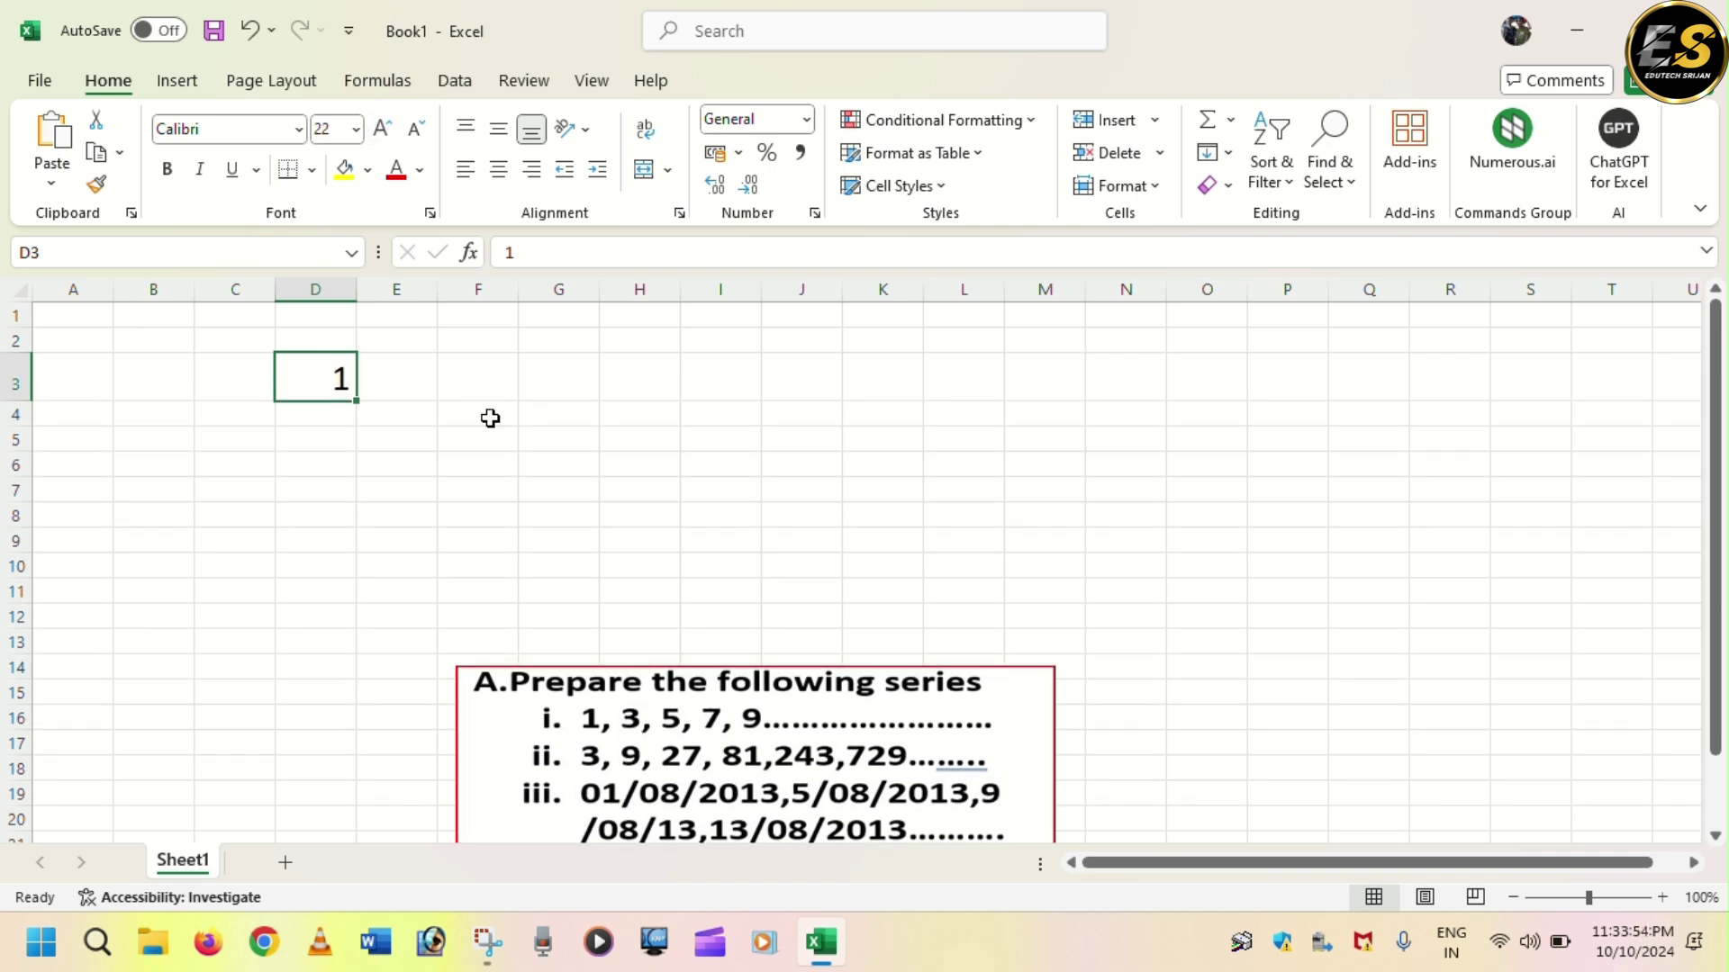
# - Move the exercise picture up slightly so that it spans about rows 13 to 19
pyautogui.click(368, 436)
pyautogui.click(311, 387)
pyautogui.moveTo(706, 675); pyautogui.dragTo(729, 633)
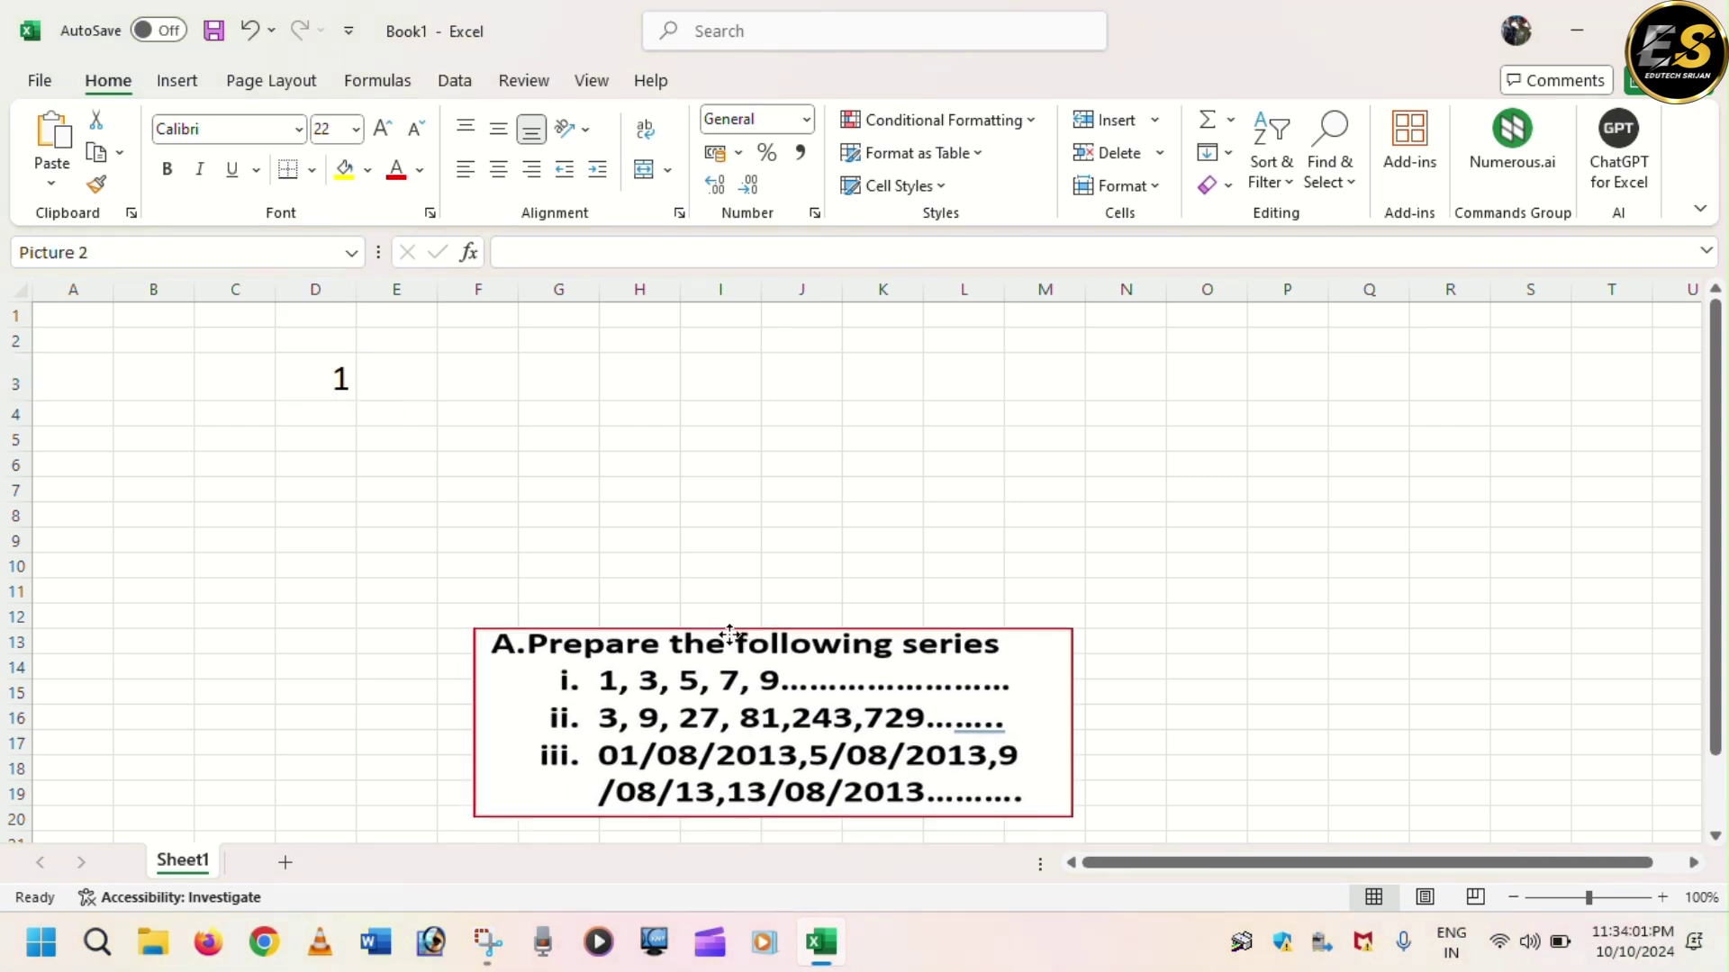
# - Fill a linear series along row 3 starting from D3 with a step value of 2
pyautogui.click(316, 374)
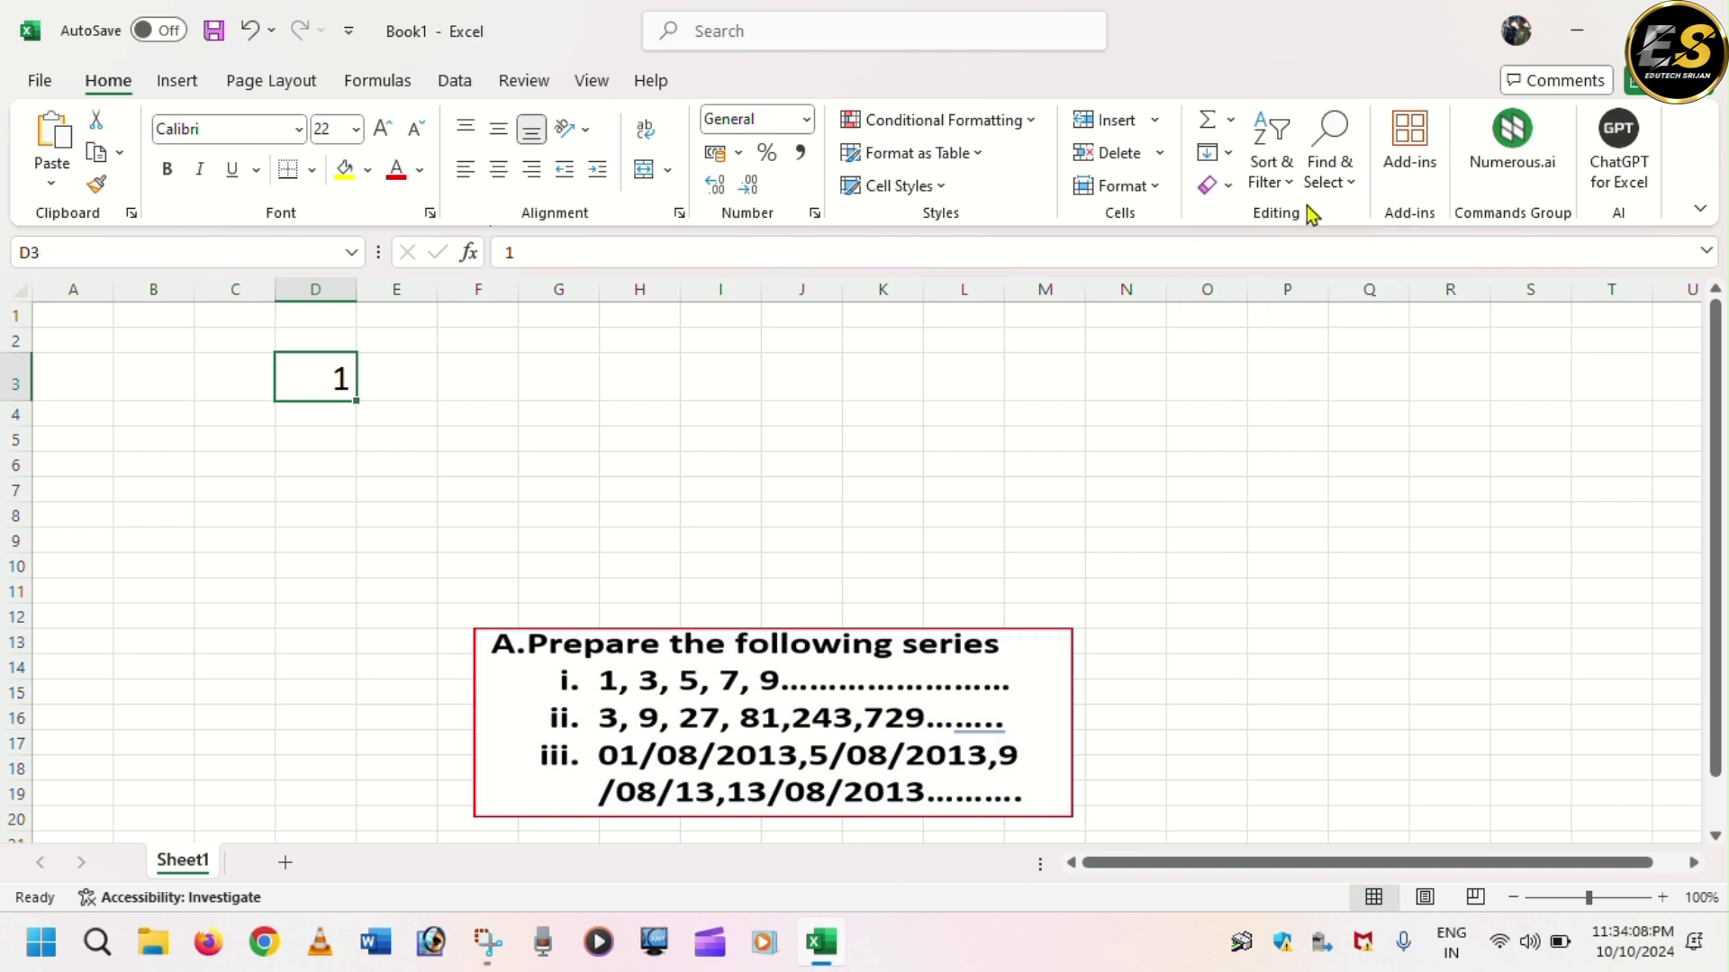
pyautogui.click(1220, 159)
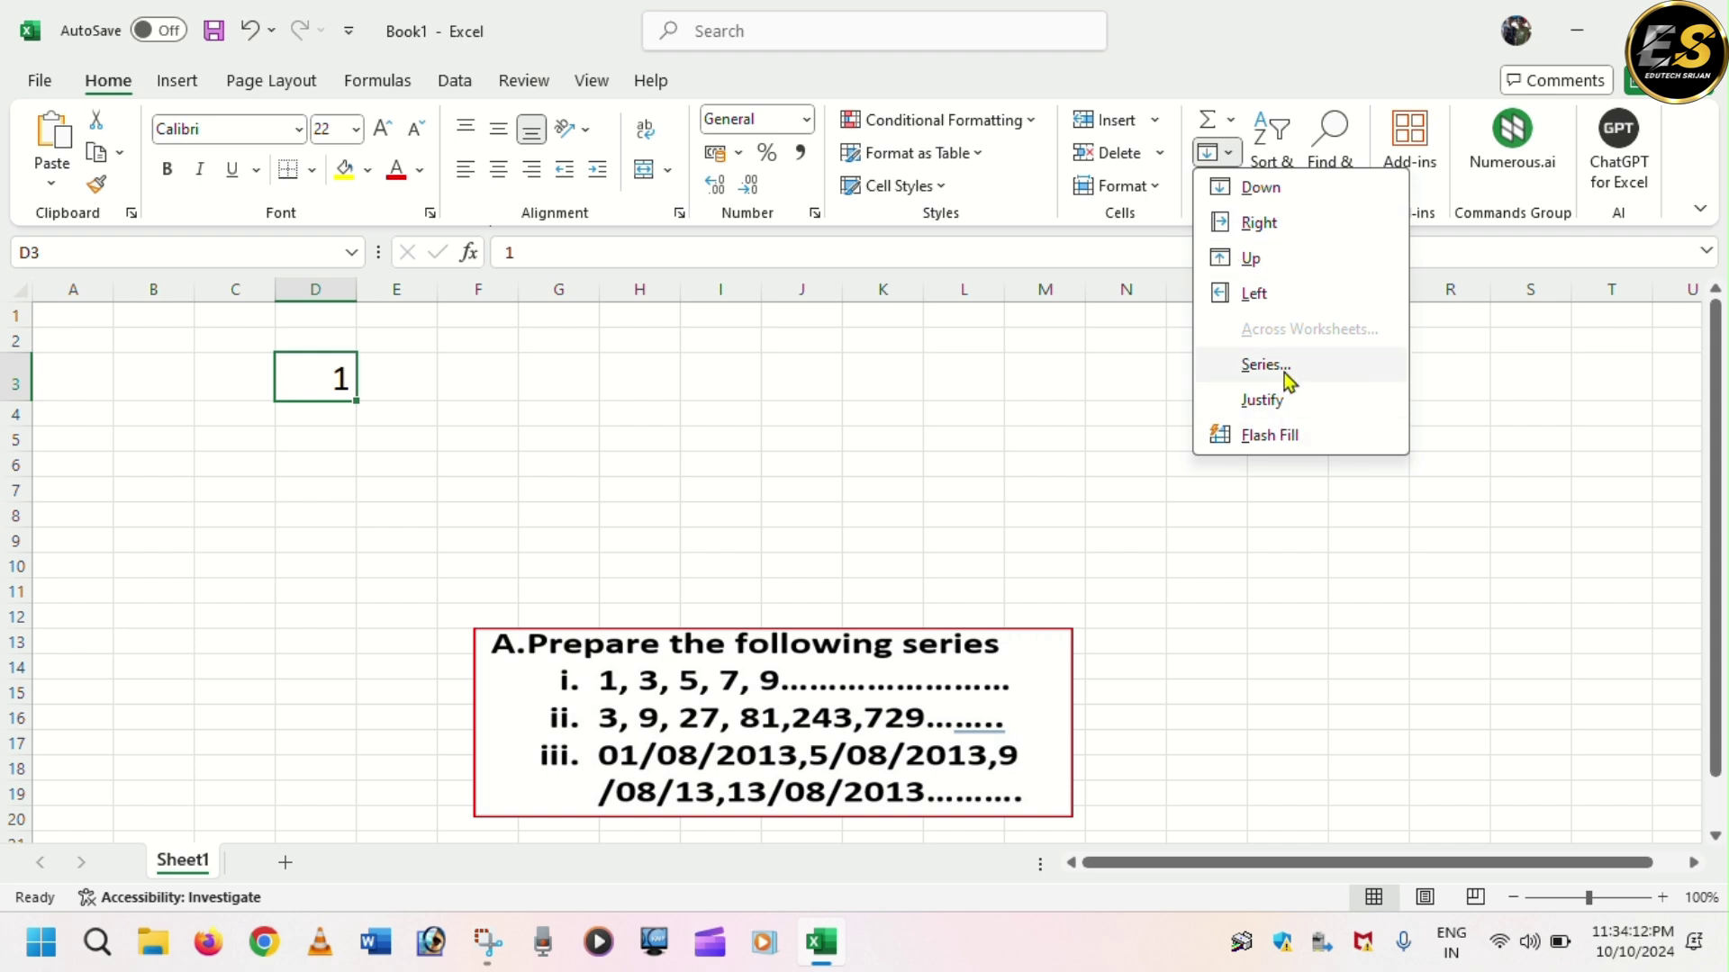
pyautogui.click(1285, 371)
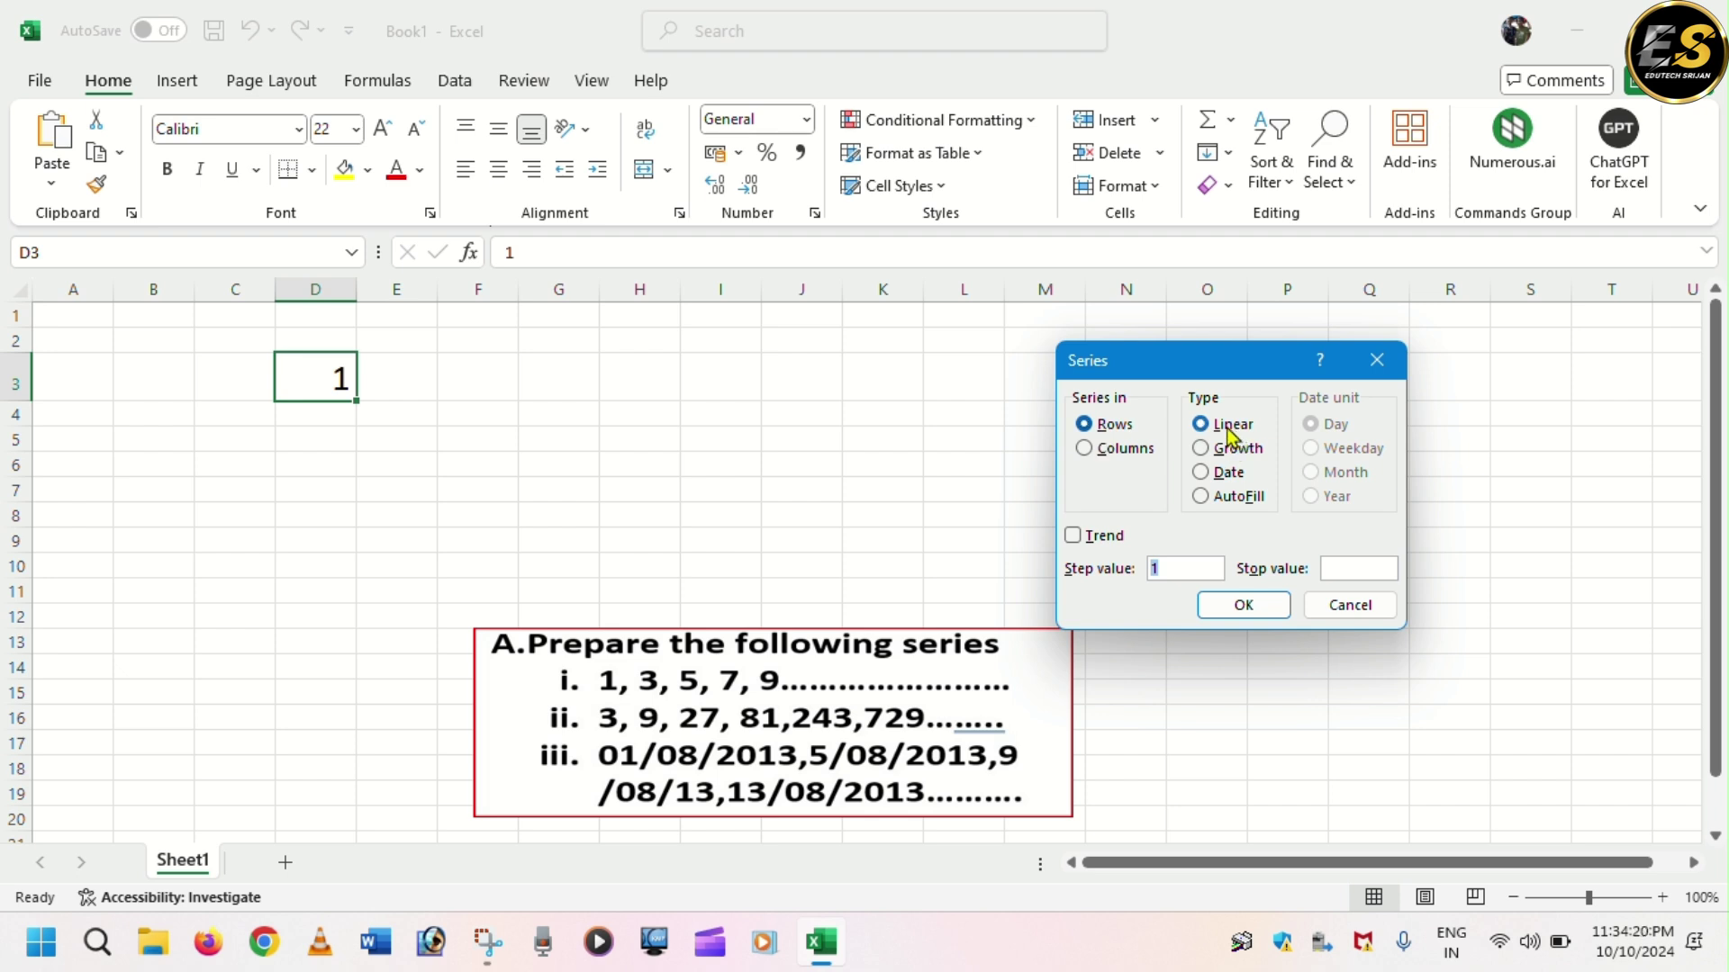
pyautogui.click(1199, 568)
pyautogui.press('BackSpace')
pyautogui.click(1245, 606)
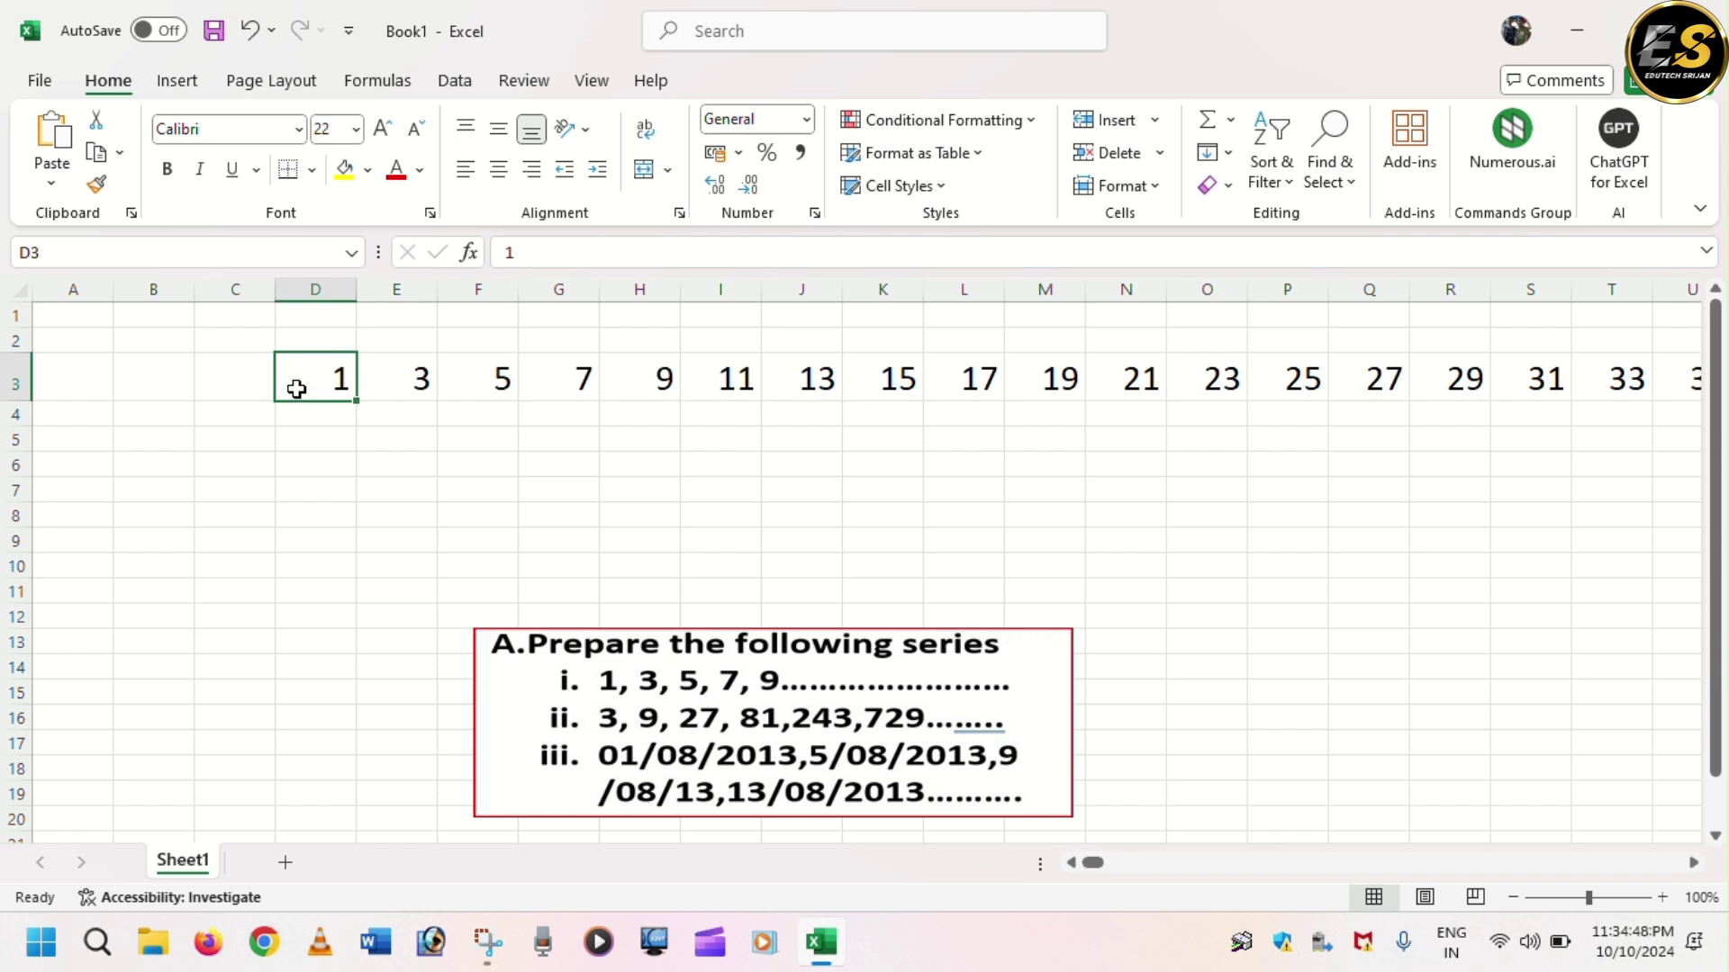
# - Enter the label 1) in cell B3 and increase its font size to 14
pyautogui.click(173, 369)
pyautogui.write('1')
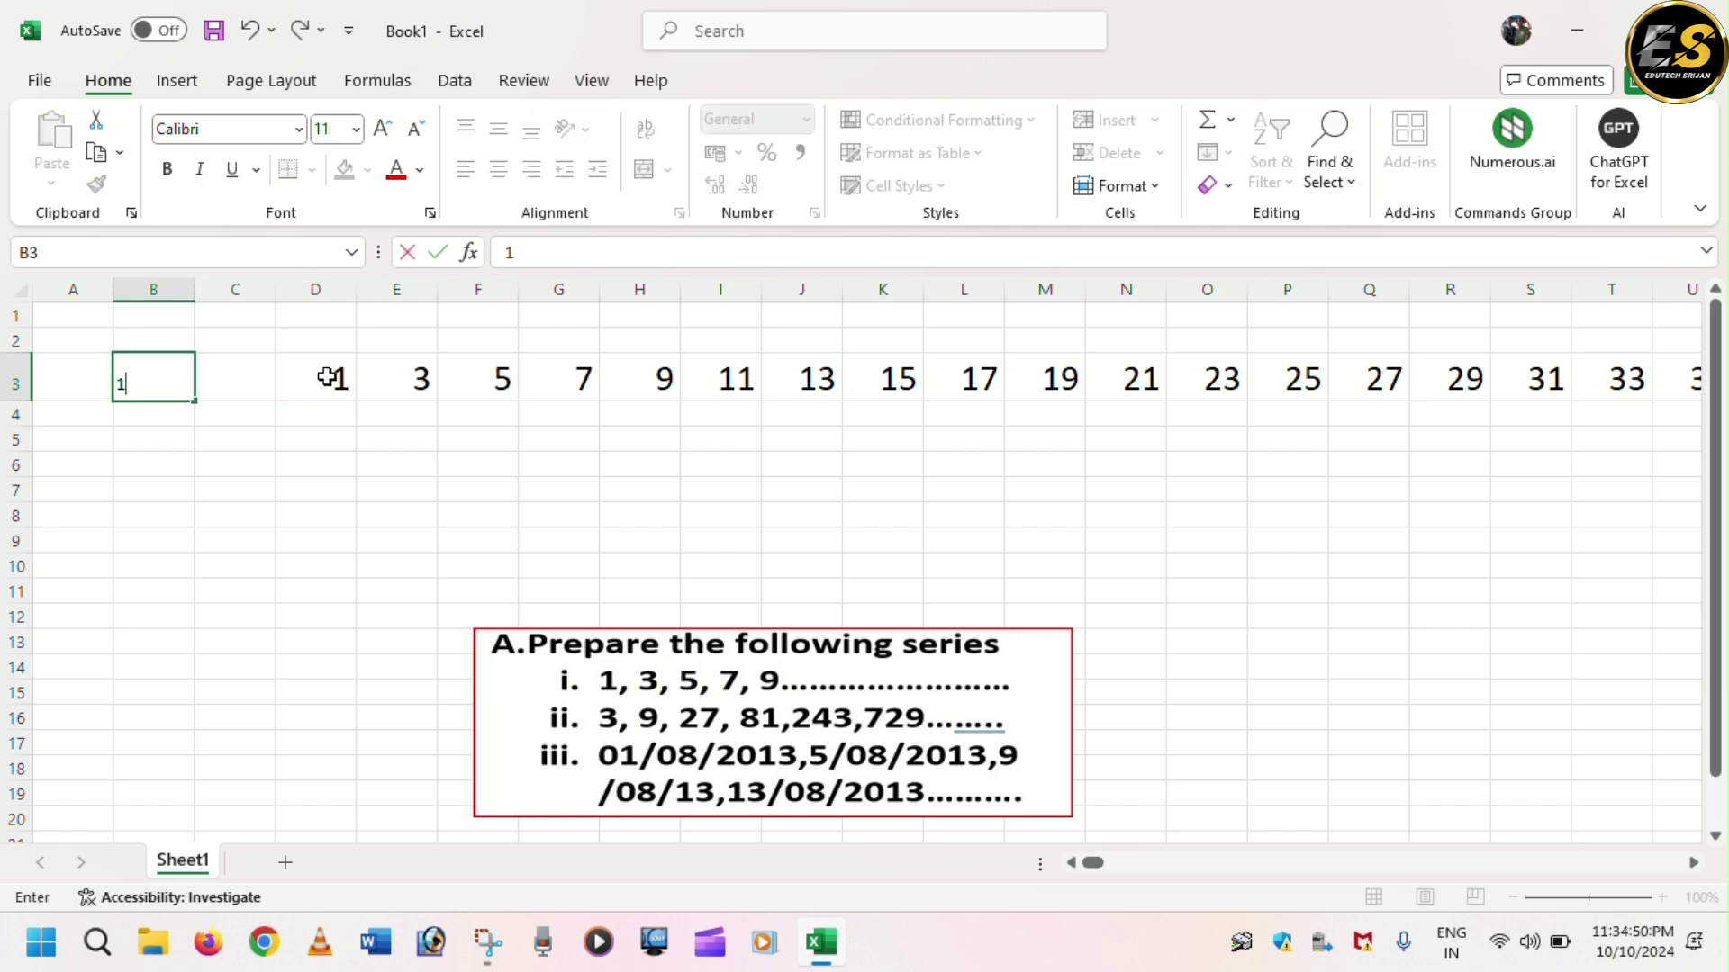
pyautogui.click(322, 513)
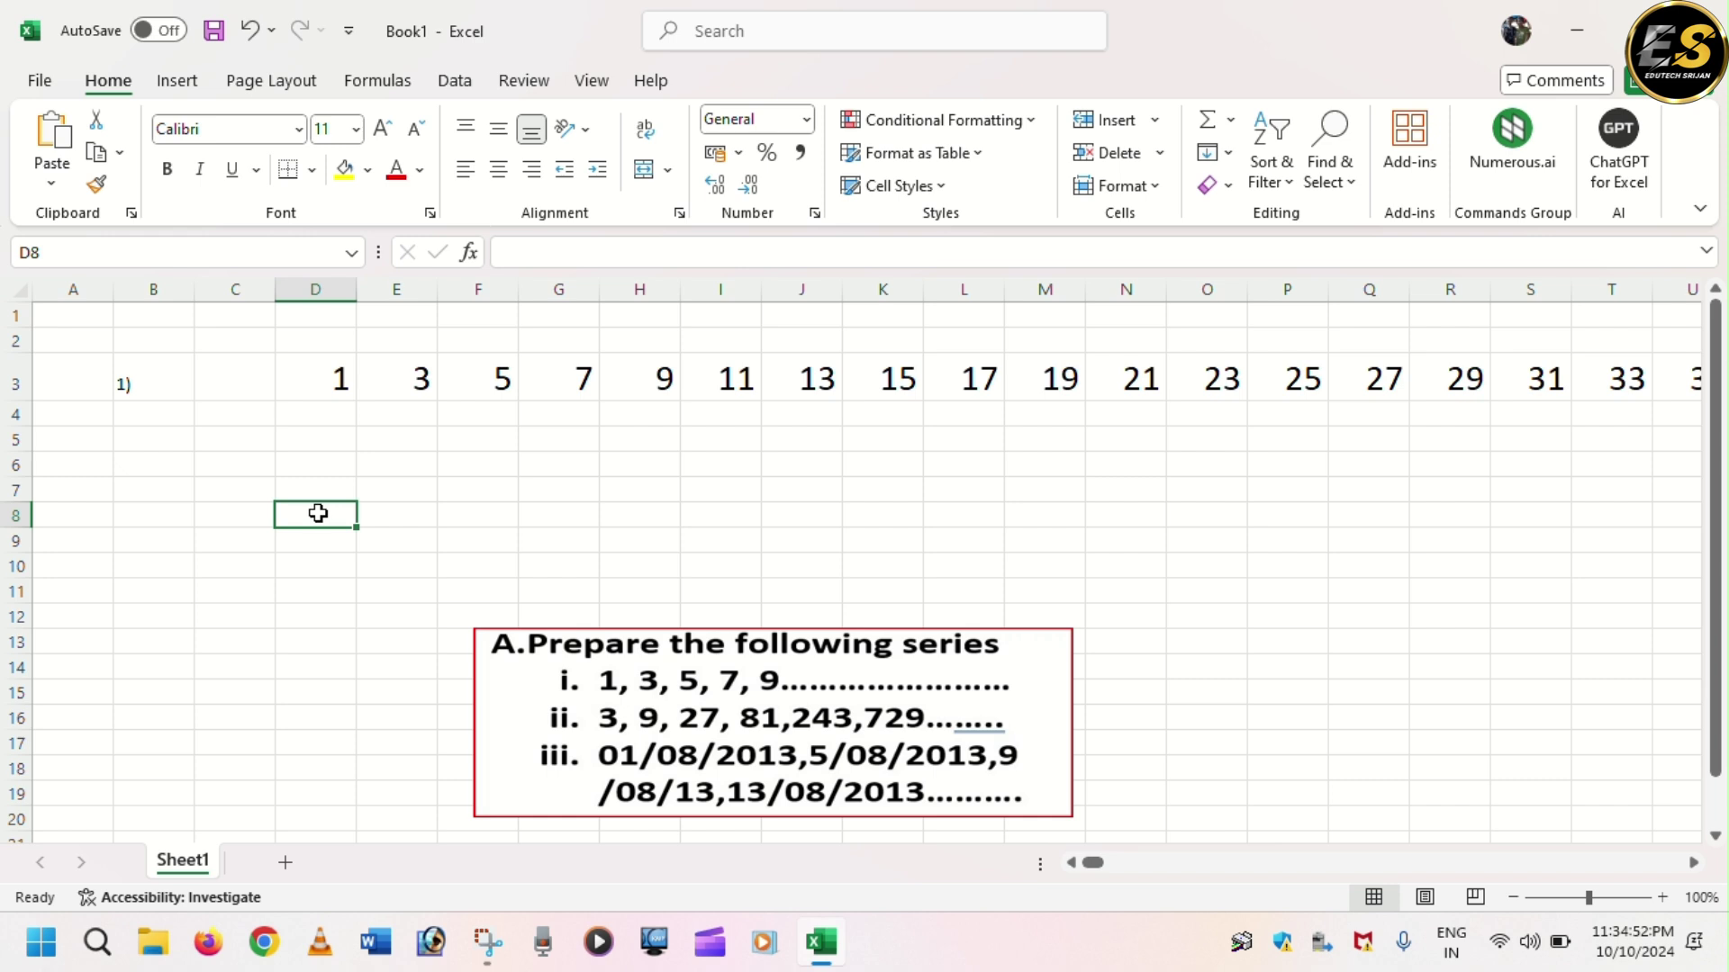
pyautogui.click(176, 394)
pyautogui.click(382, 128)
pyautogui.click(381, 128)
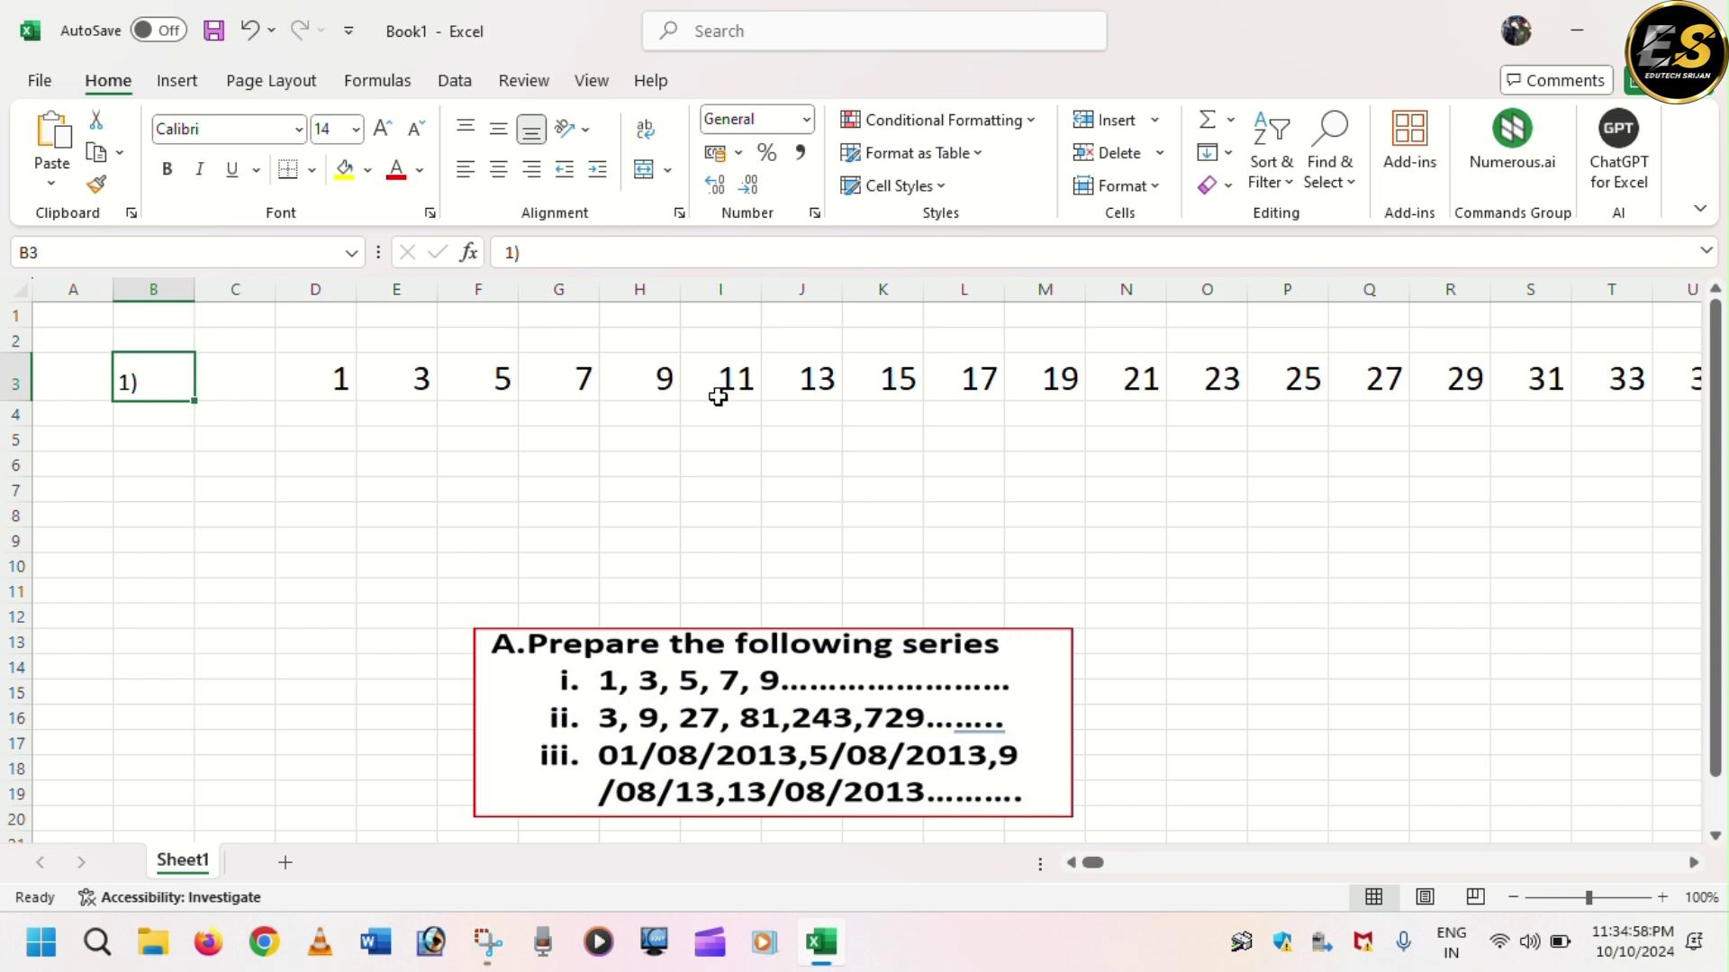
# - Widen column YG in the far part of the series so its number fits, and return to column A
pyautogui.click(1224, 382)
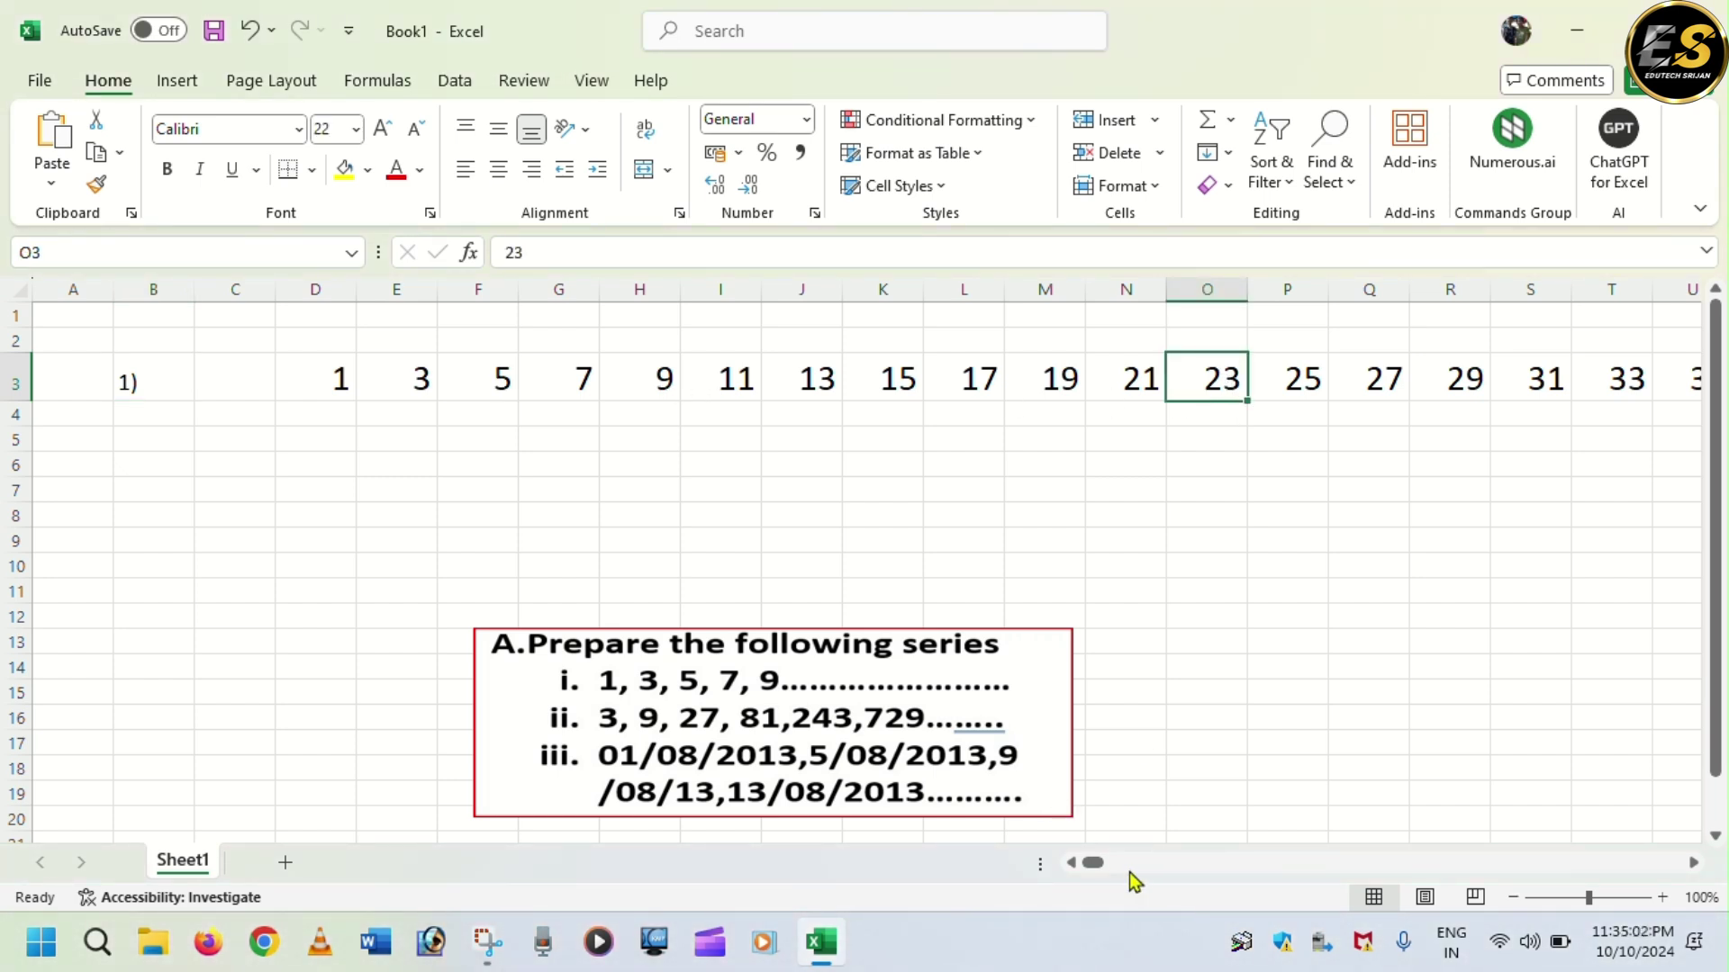
pyautogui.moveTo(1098, 870); pyautogui.dragTo(1242, 868)
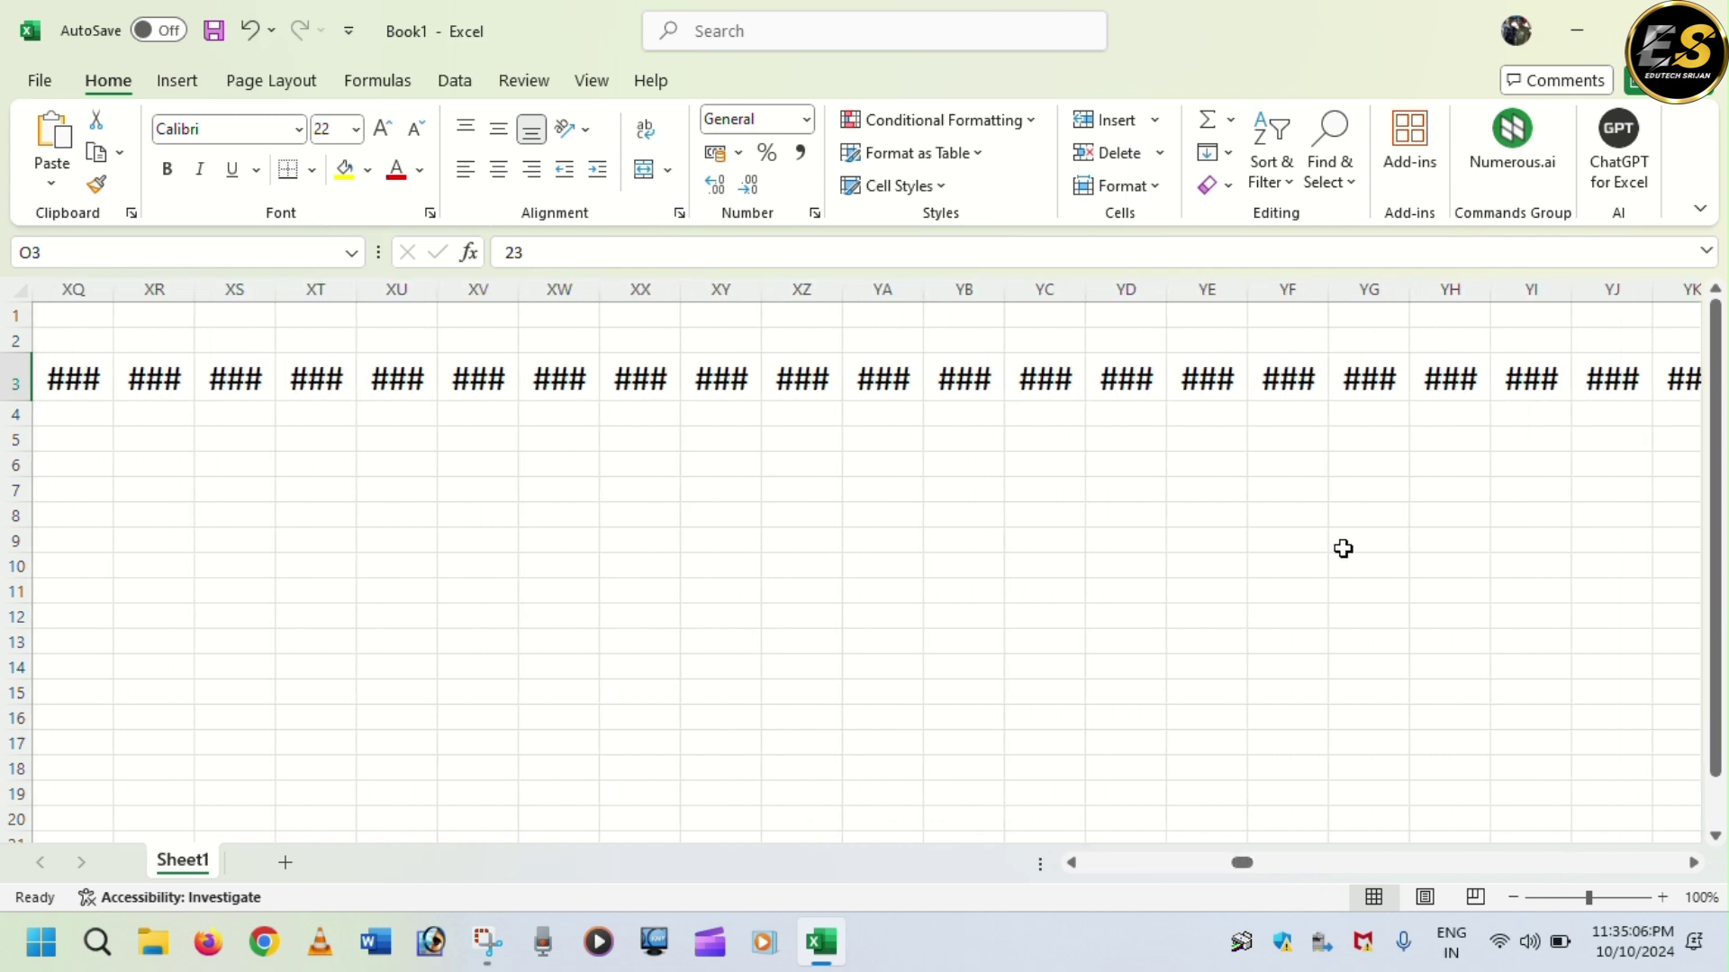
pyautogui.moveTo(1408, 287); pyautogui.dragTo(1483, 311)
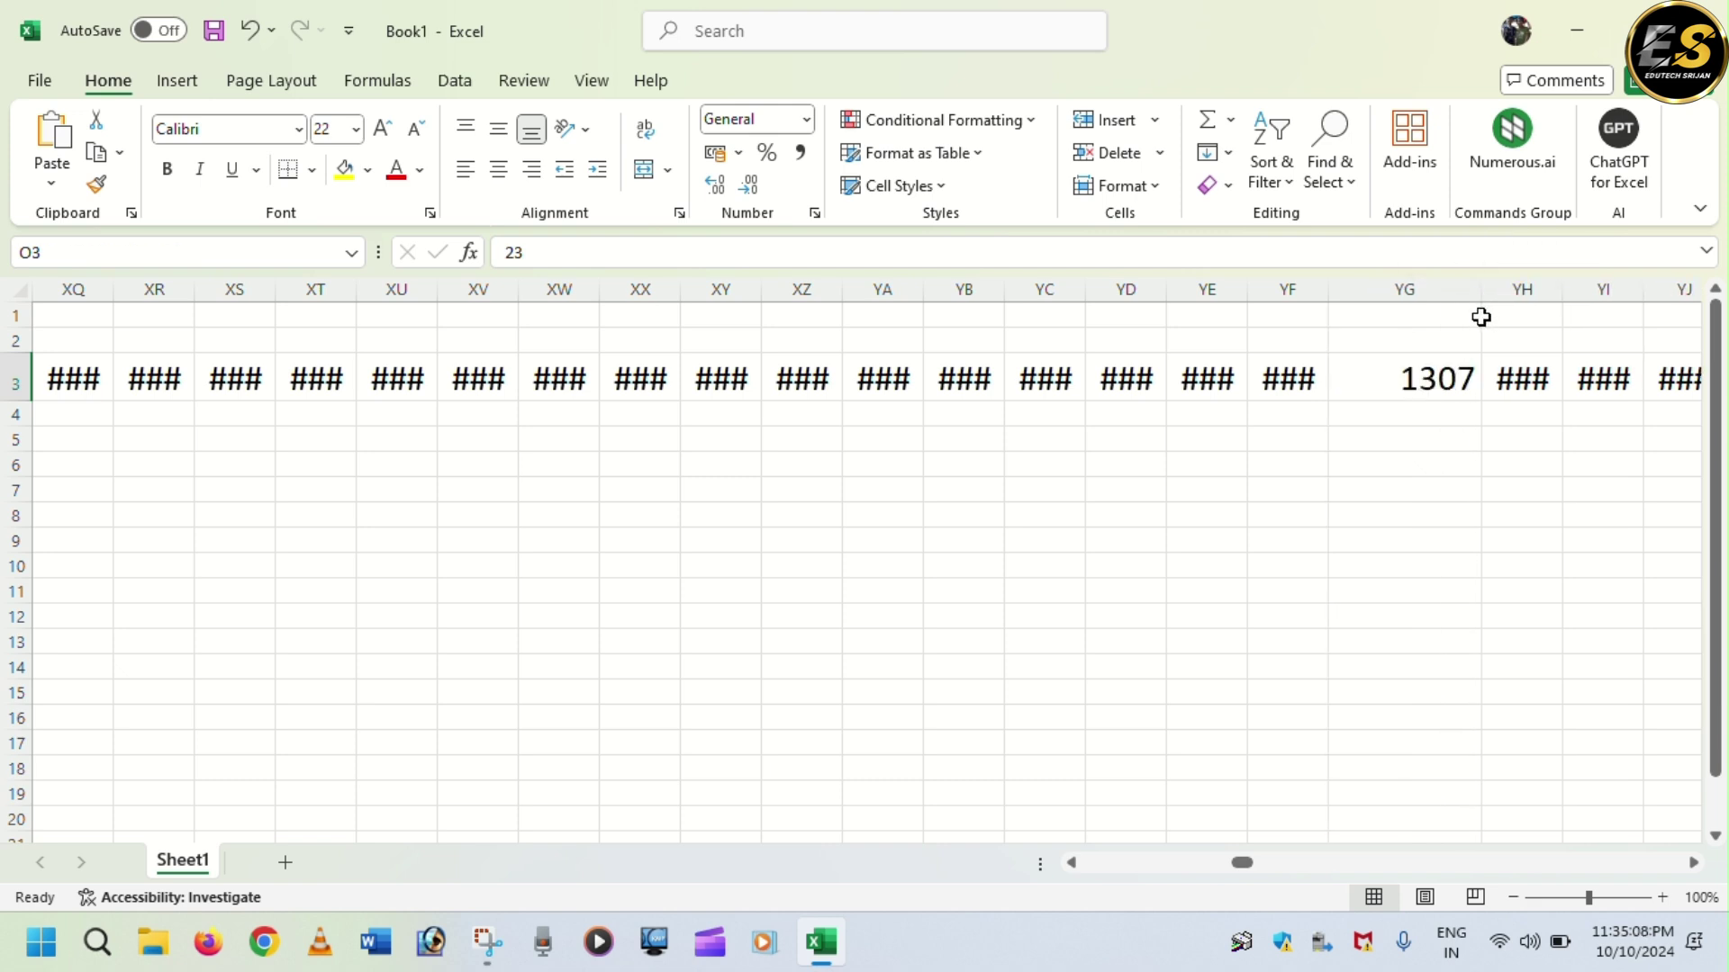
pyautogui.moveTo(1239, 866); pyautogui.dragTo(1091, 864)
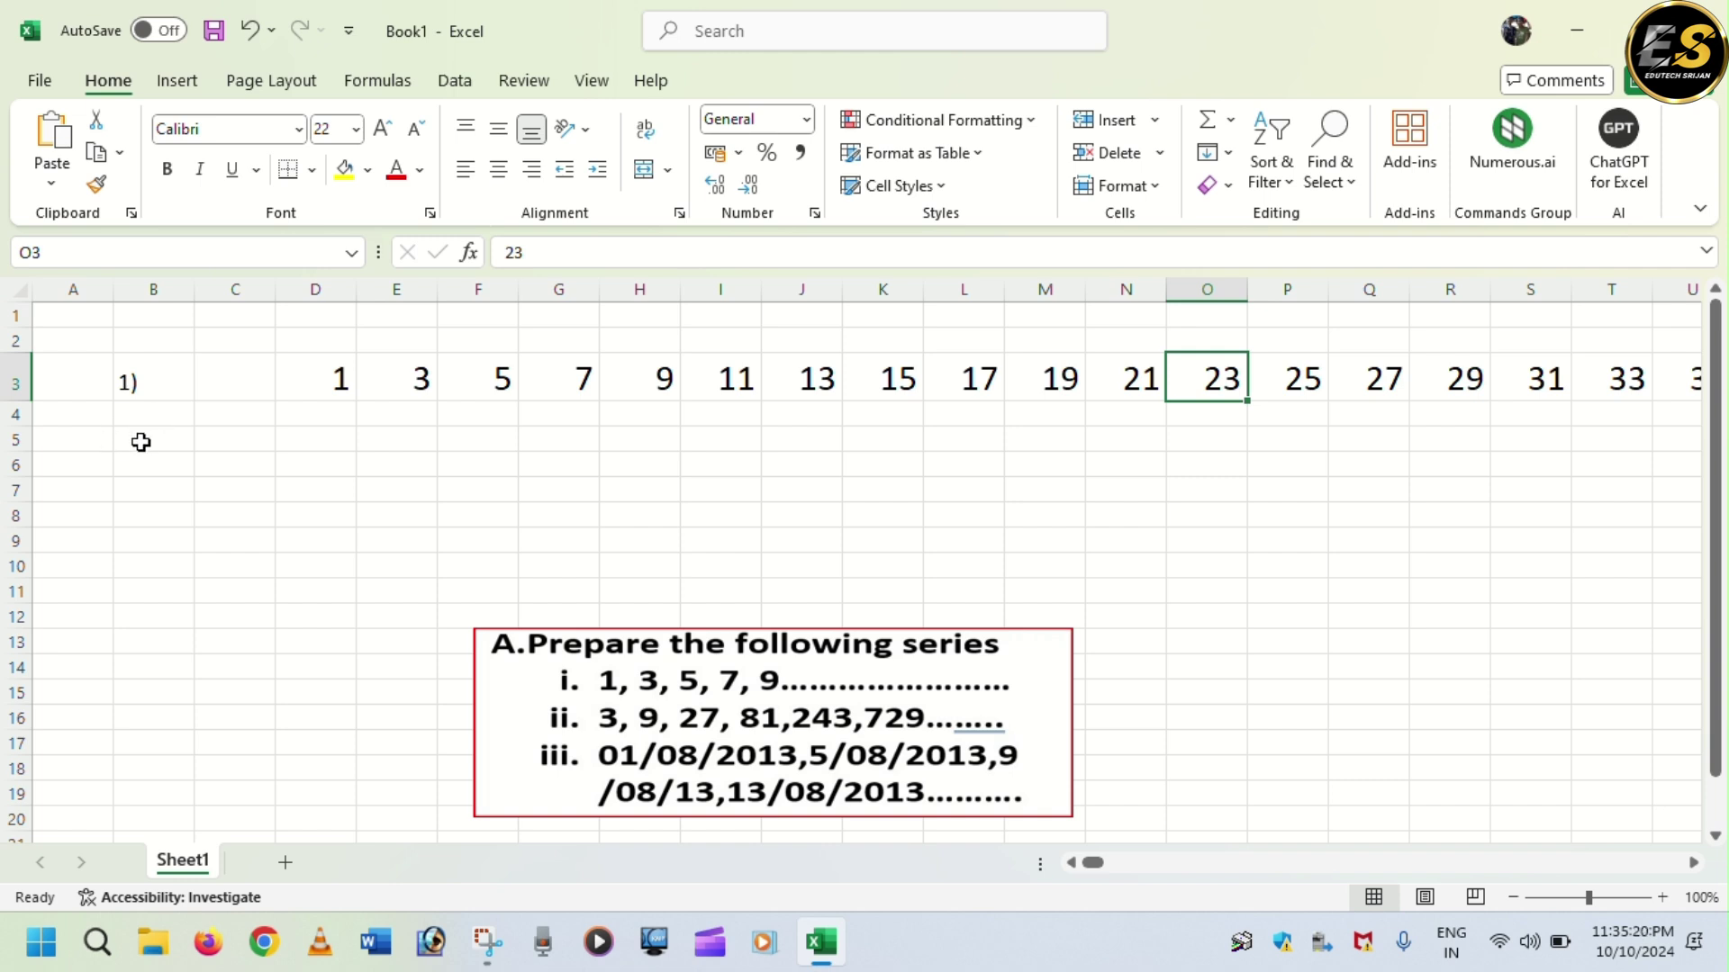
# - Enter the label 2) in cell B5 and the second series' starting value 3 in D5
pyautogui.click(212, 446)
pyautogui.press('Left')
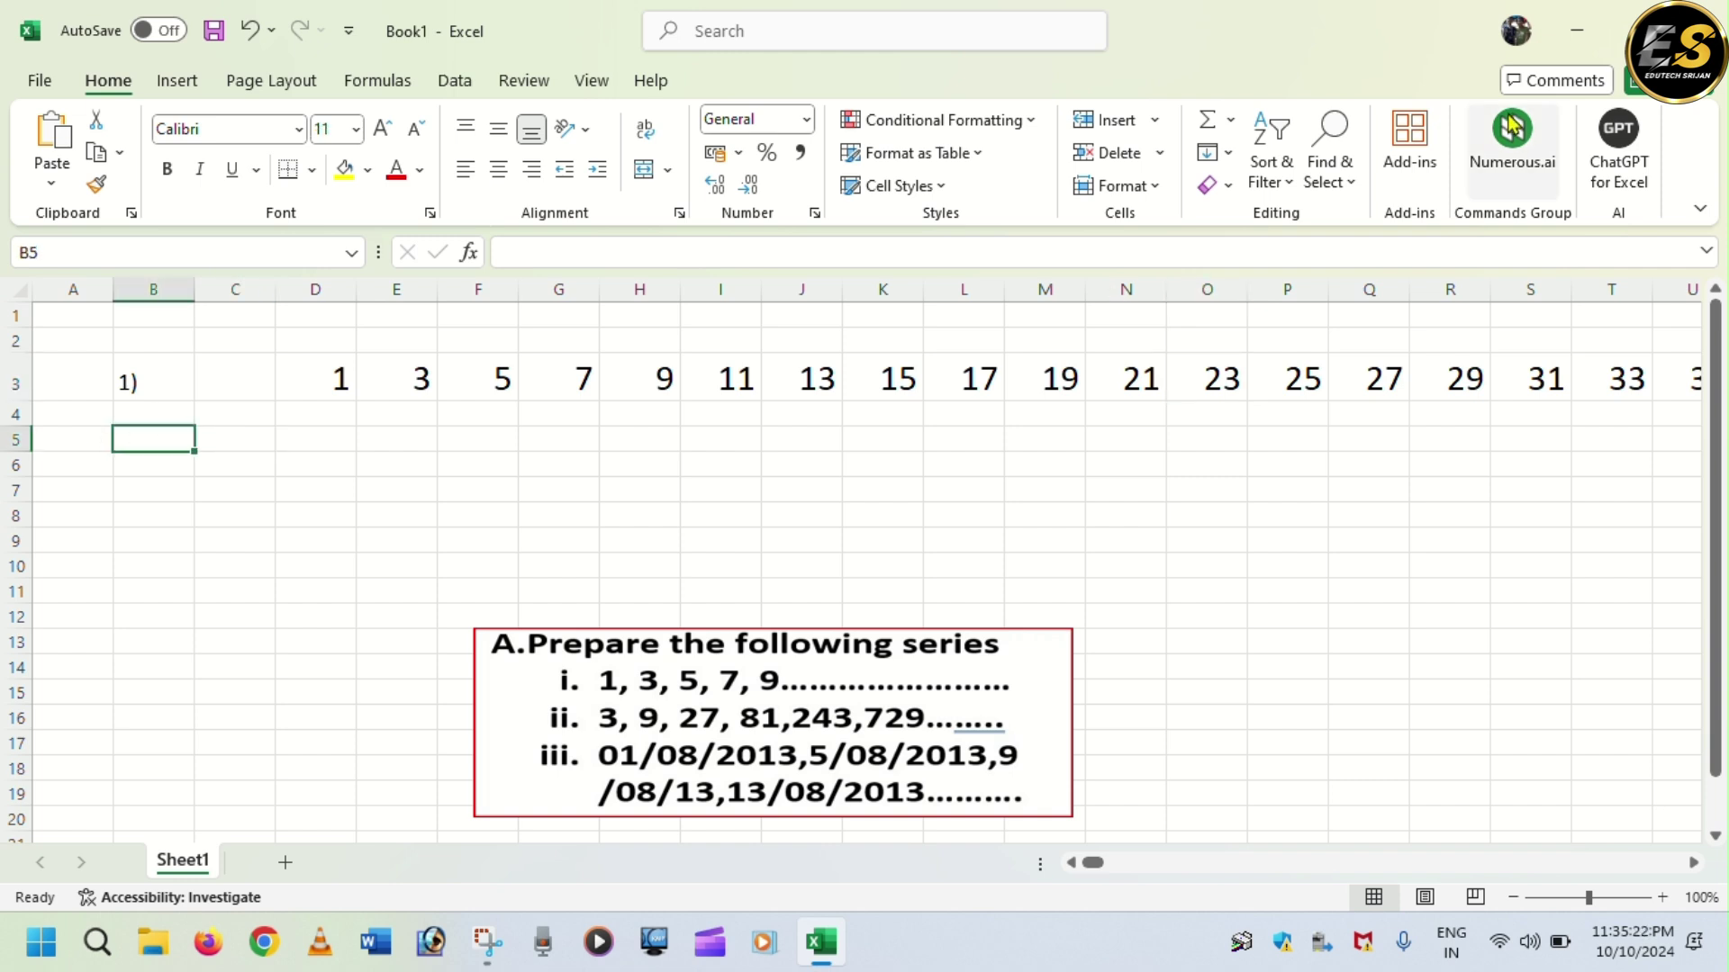
pyautogui.write('2')
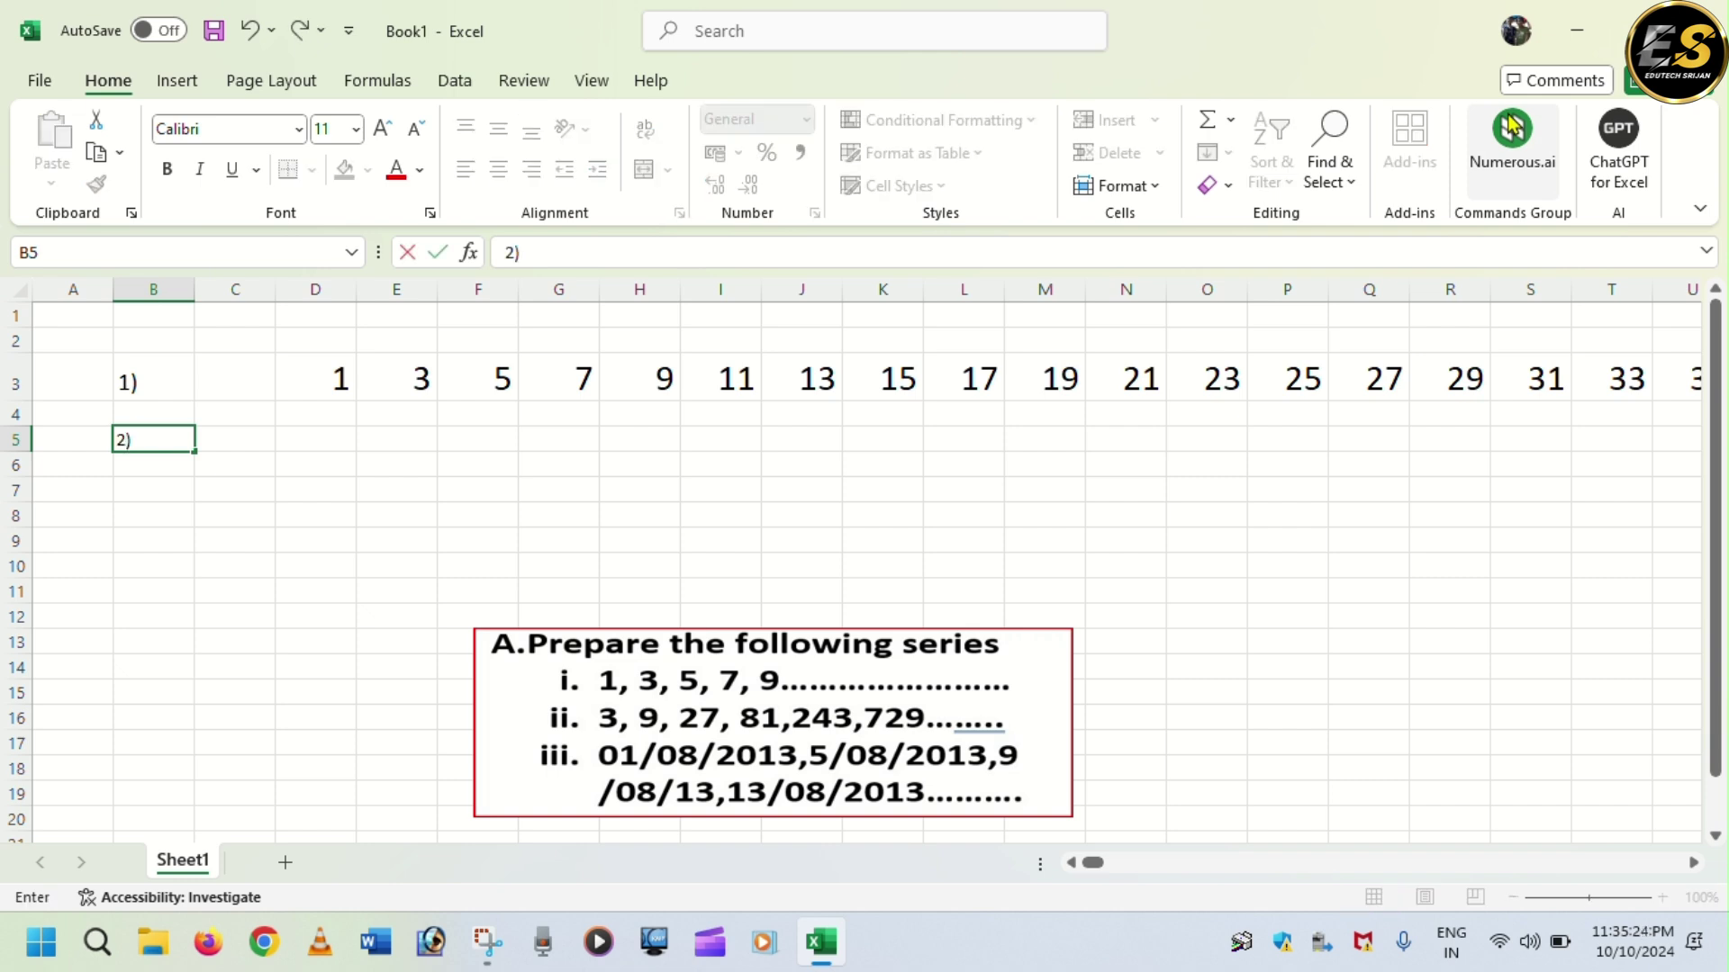
pyautogui.click(439, 491)
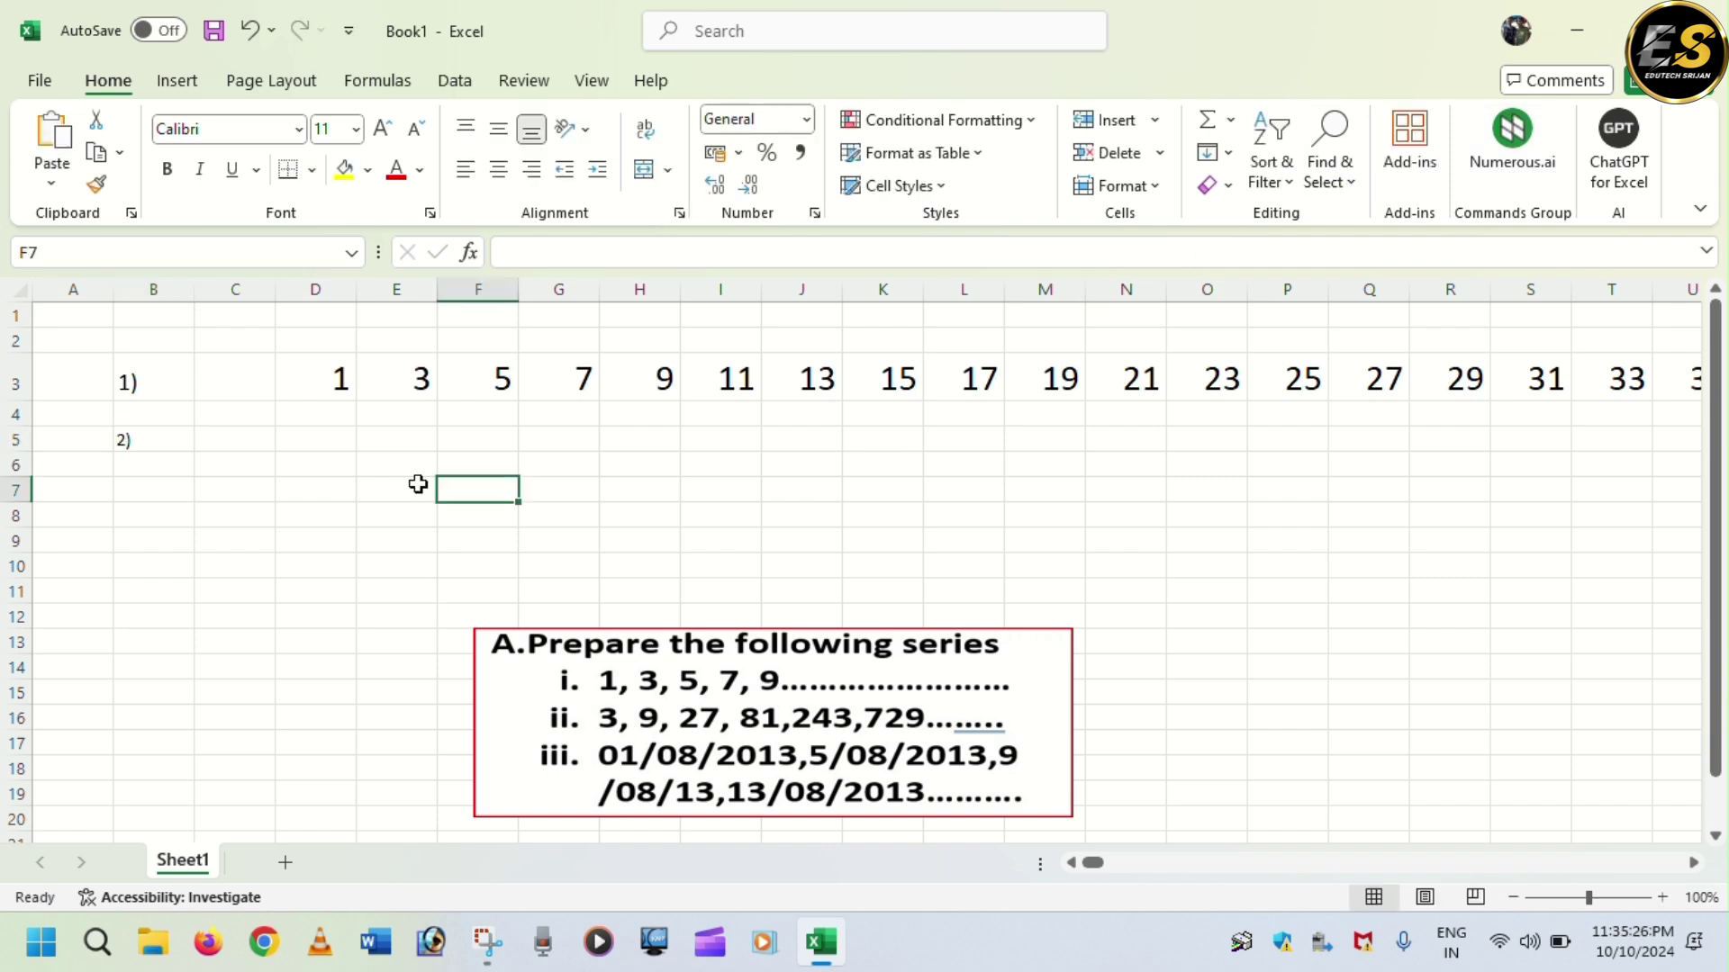
pyautogui.click(327, 433)
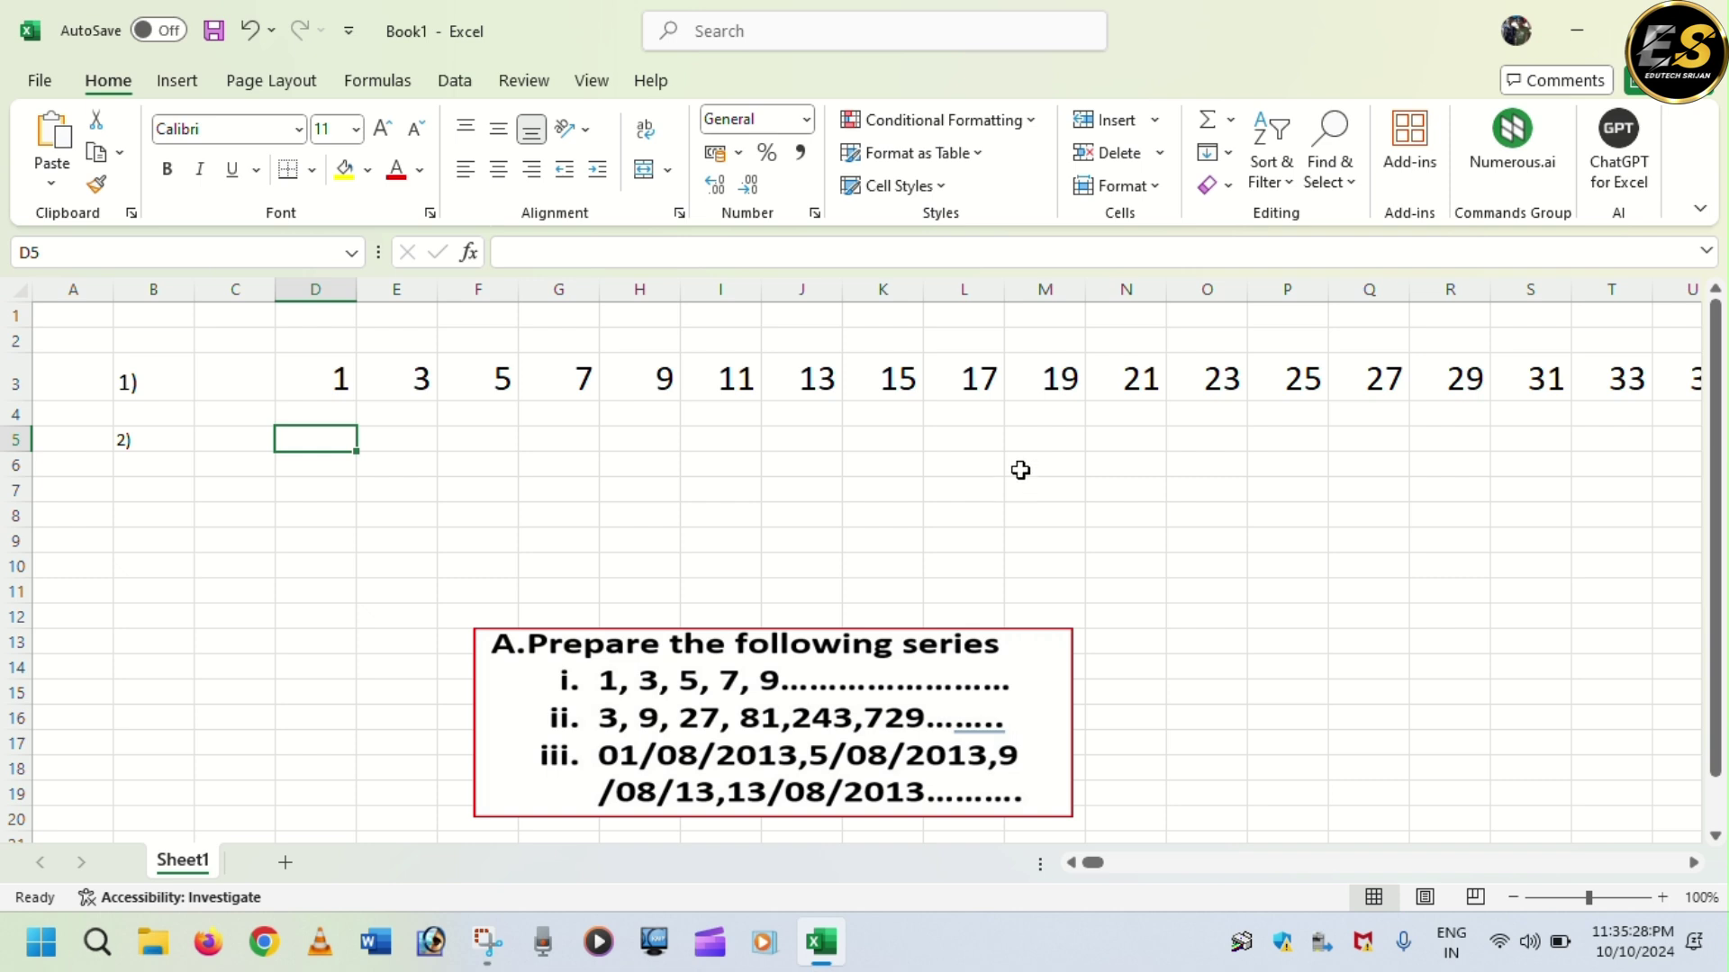
pyautogui.write('3')
pyautogui.click(660, 514)
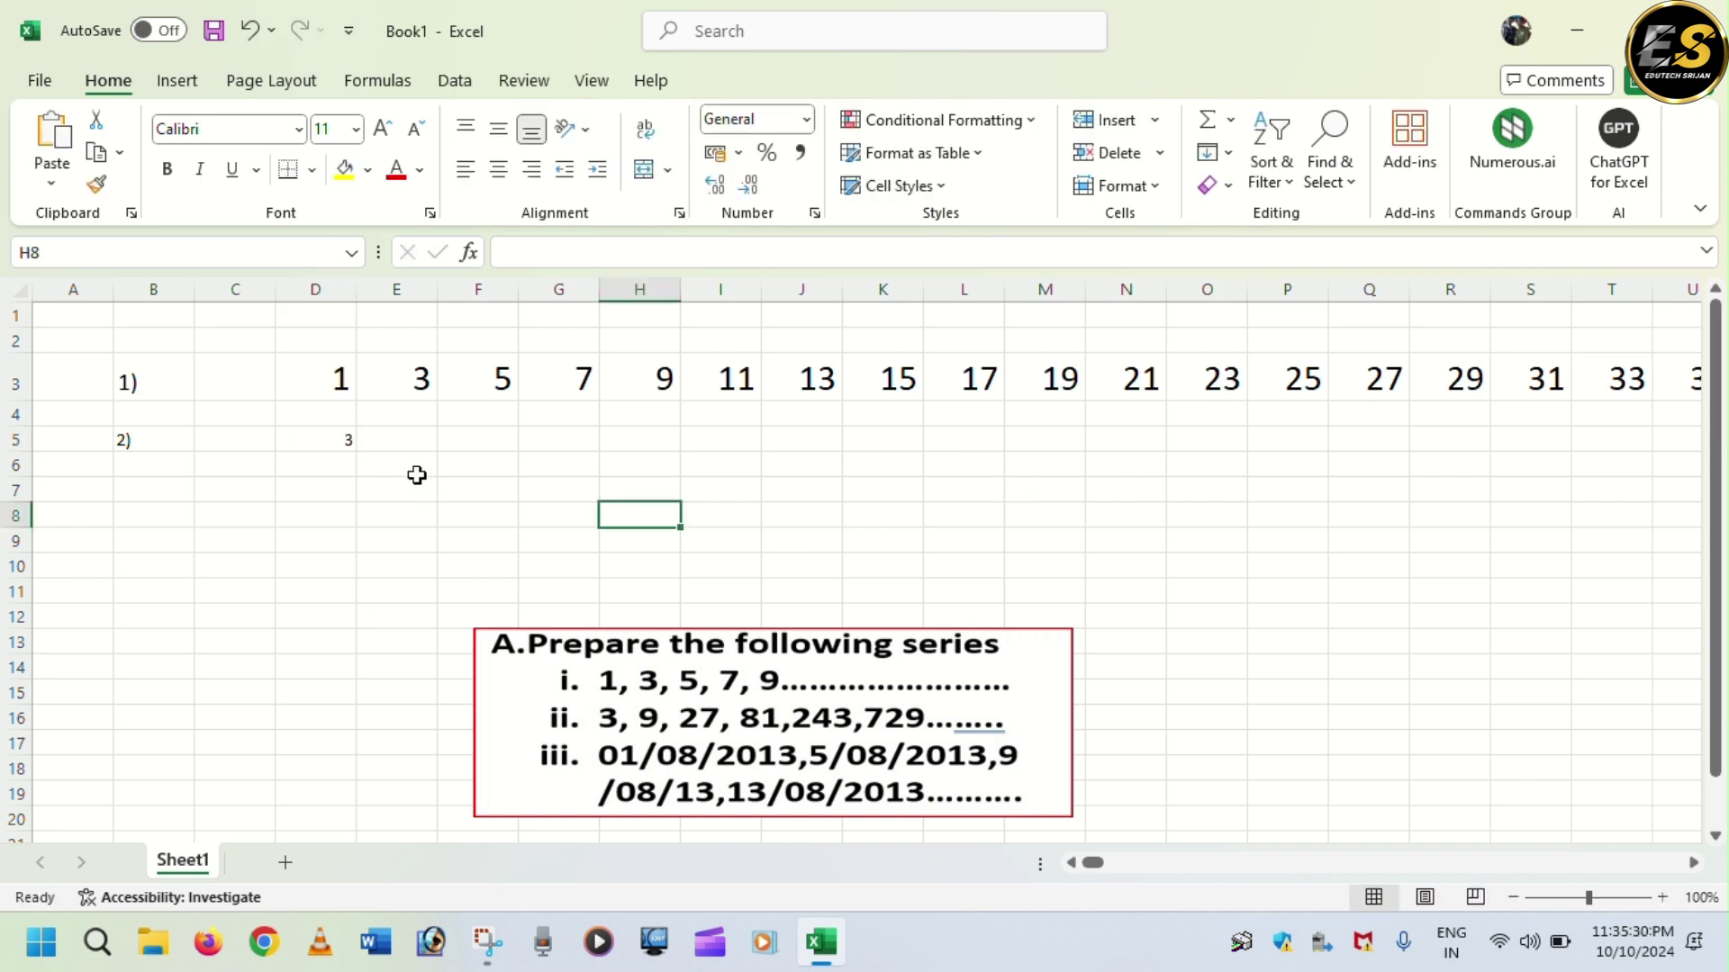
# - Set the font size of the whole worksheet to 18 and make it bold
pyautogui.click(343, 437)
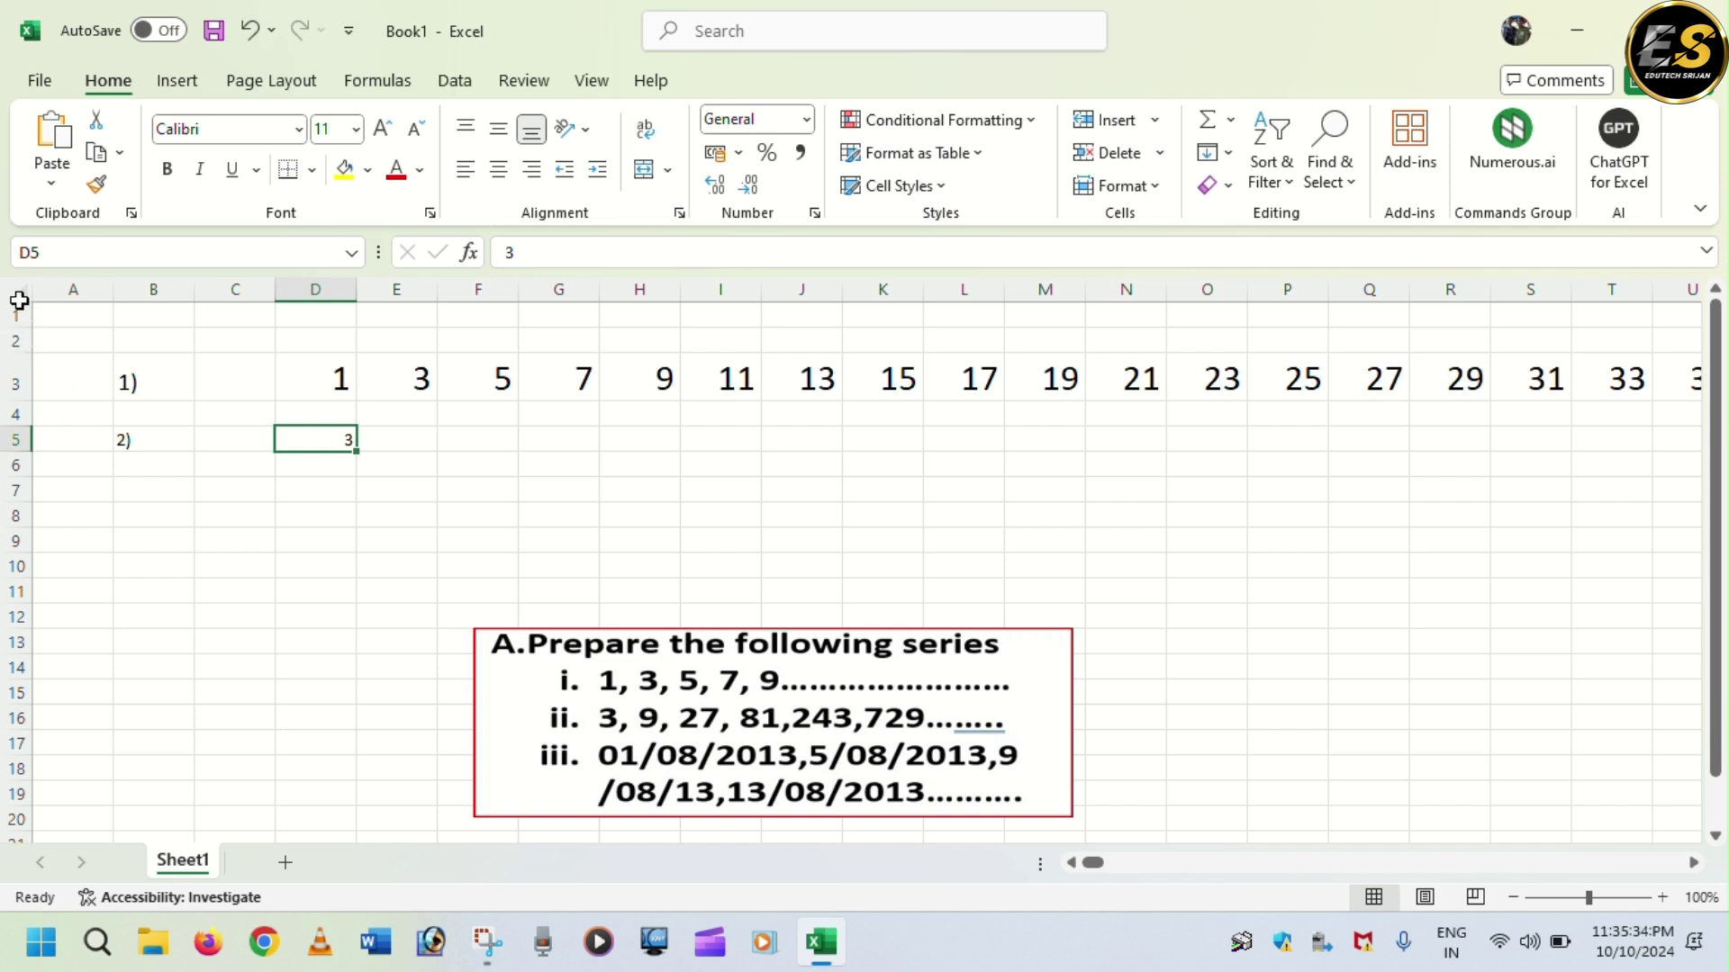
pyautogui.click(18, 294)
pyautogui.click(384, 129)
pyautogui.click(384, 128)
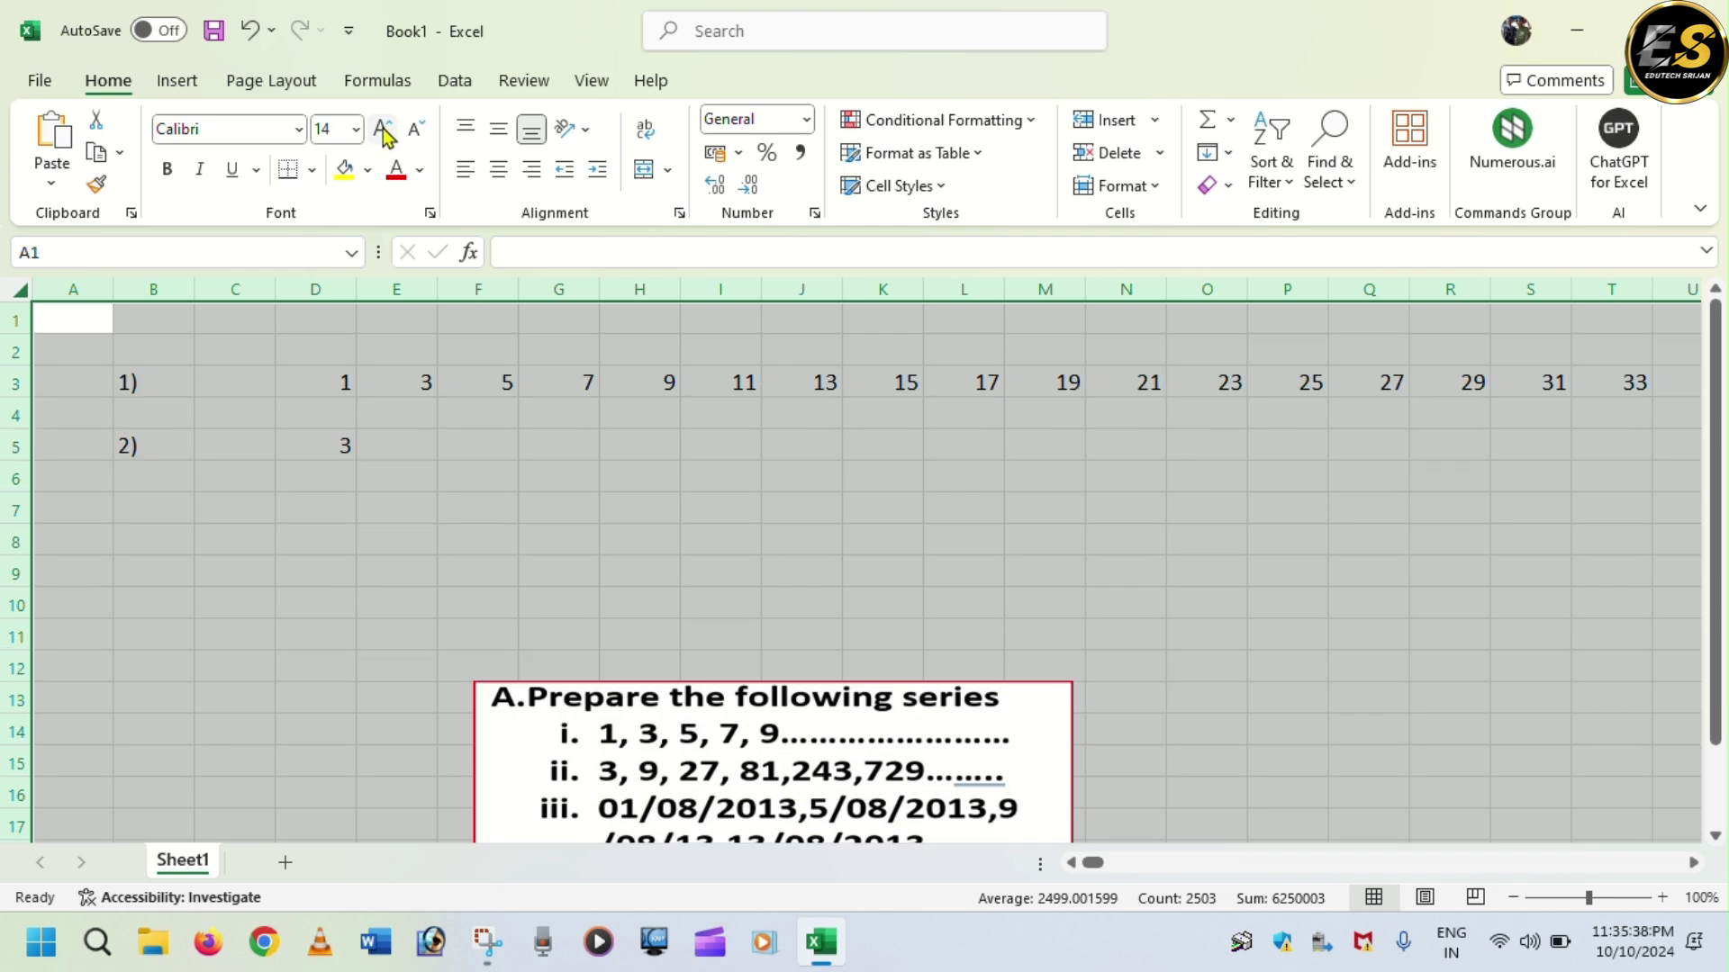
pyautogui.click(384, 129)
pyautogui.click(384, 129)
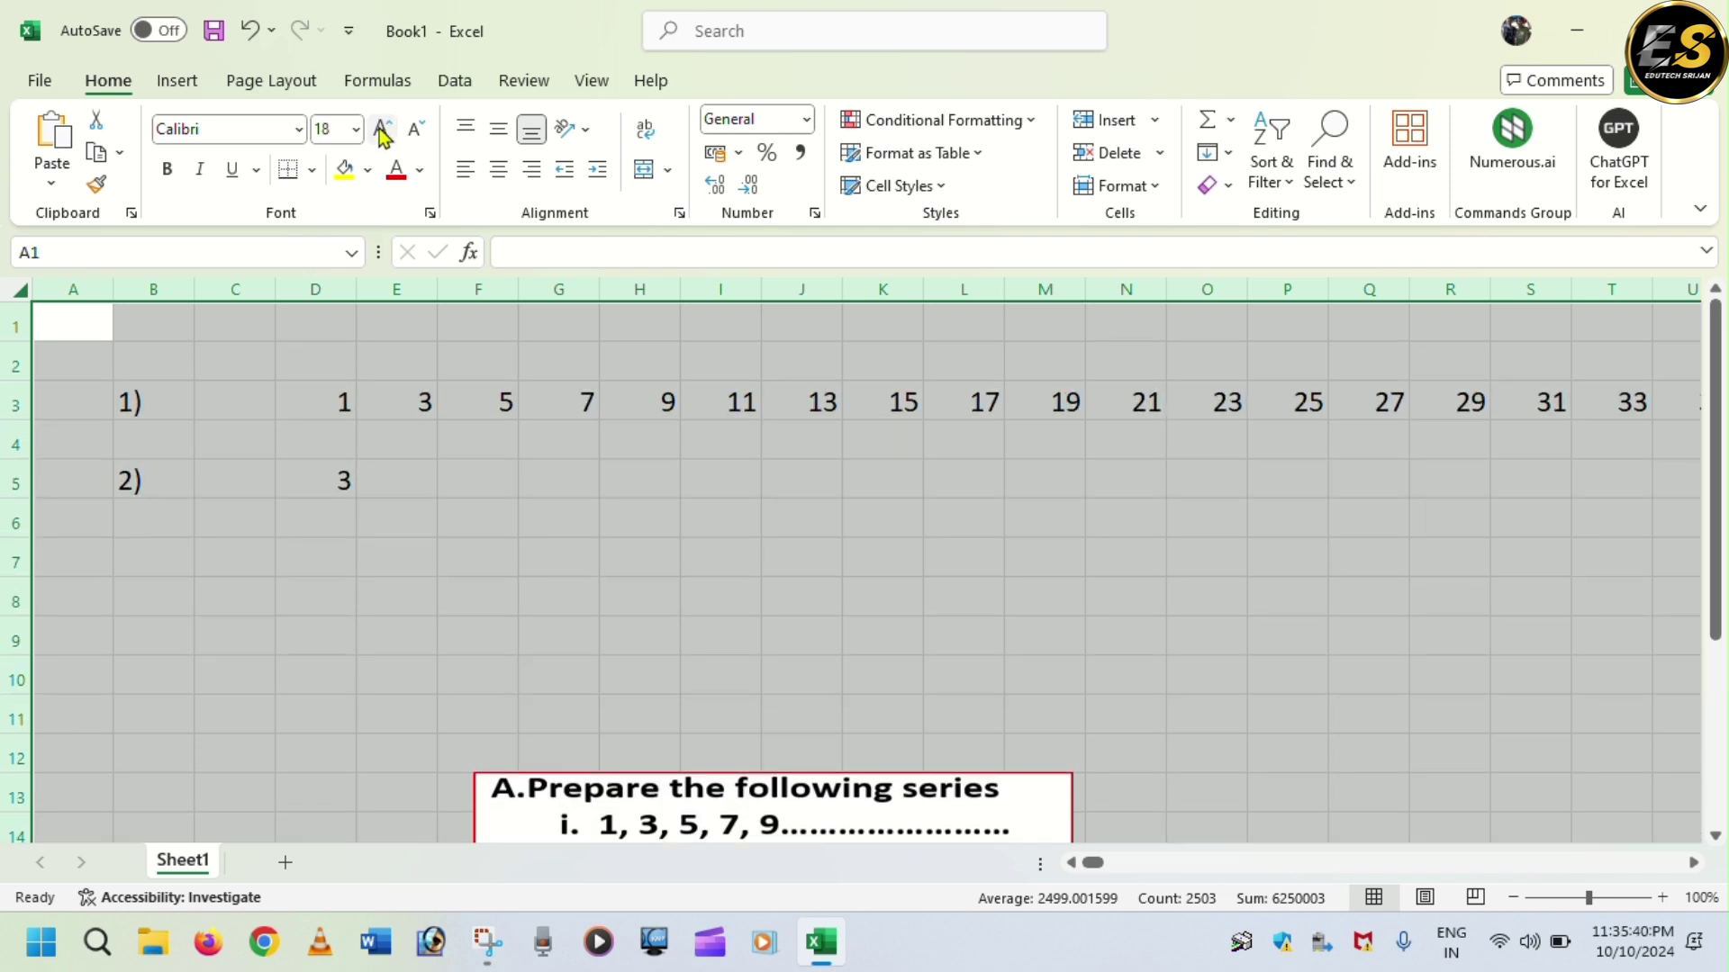
pyautogui.click(166, 168)
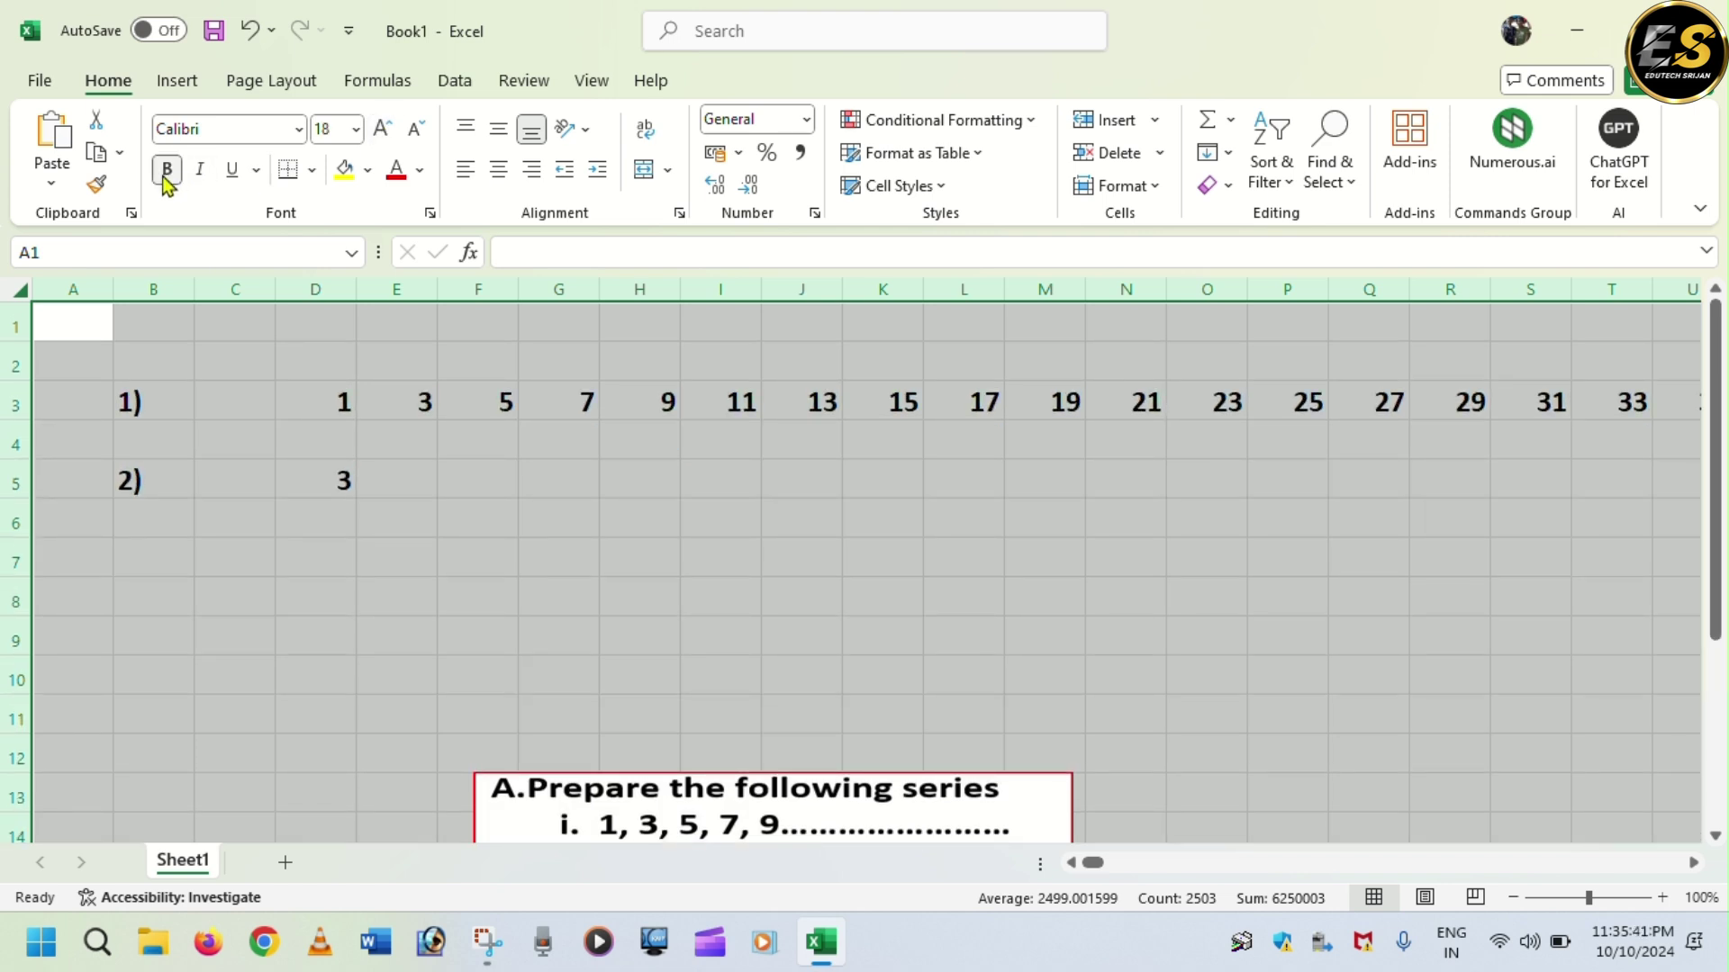
pyautogui.click(471, 549)
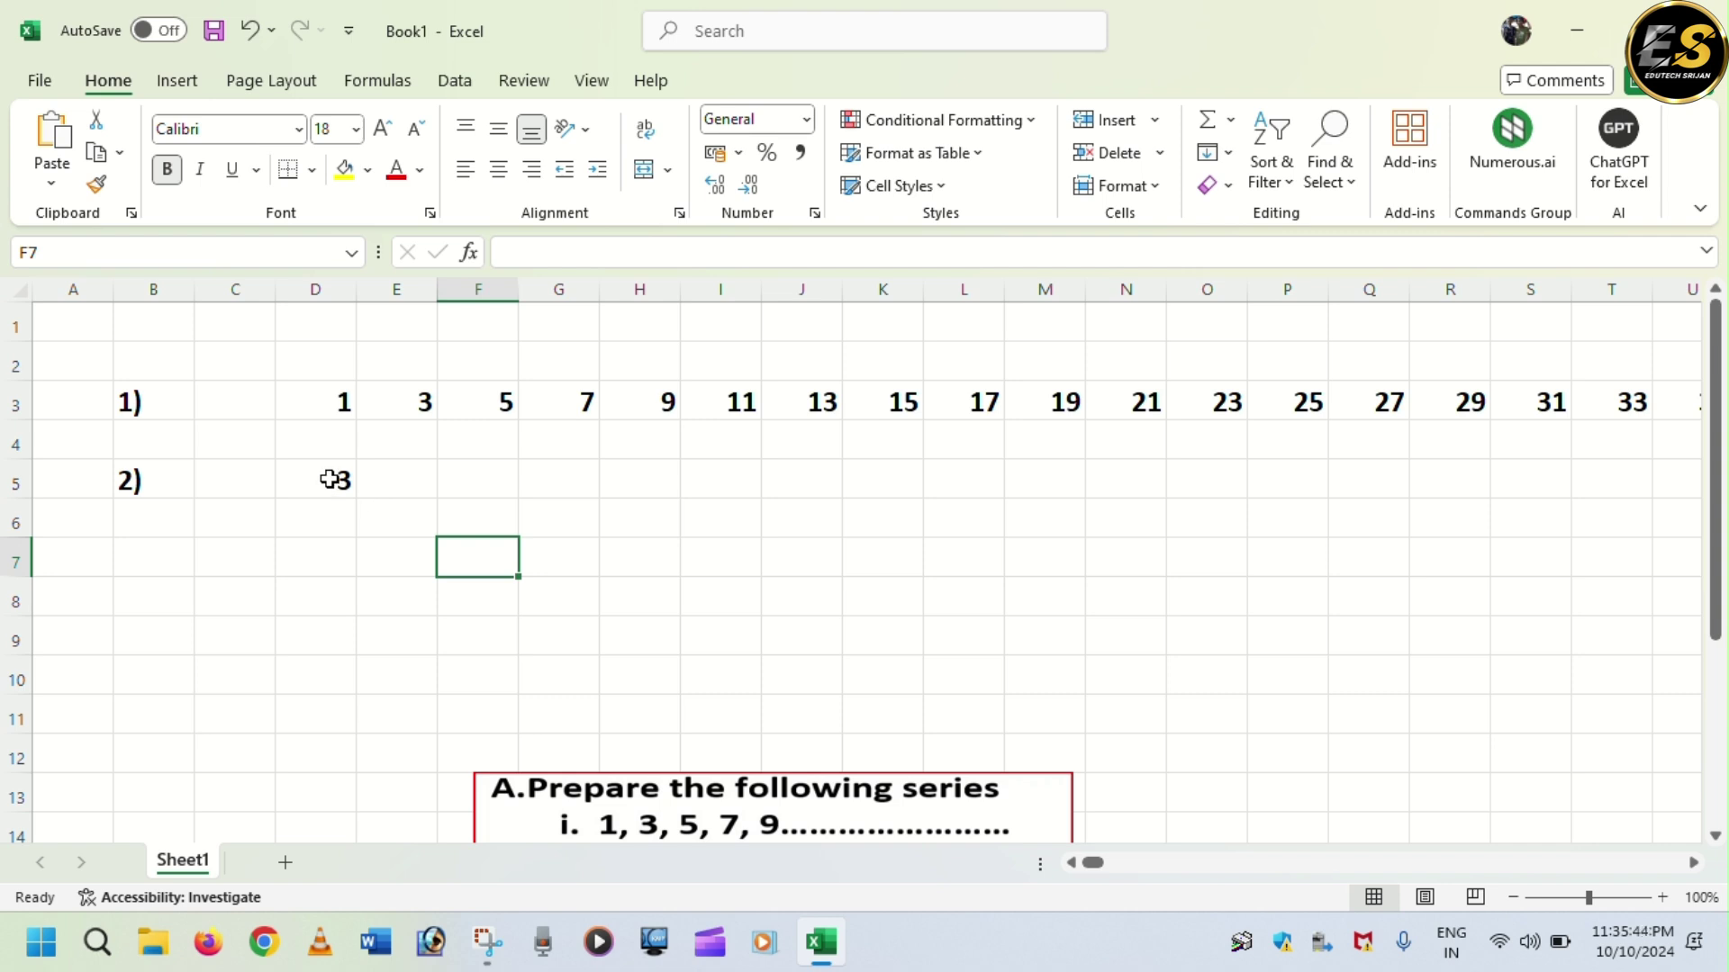
# - Move the exercise picture up so that all three listed series are readable below the entered data
pyautogui.click(329, 479)
pyautogui.moveTo(752, 774); pyautogui.dragTo(802, 652)
pyautogui.click(364, 484)
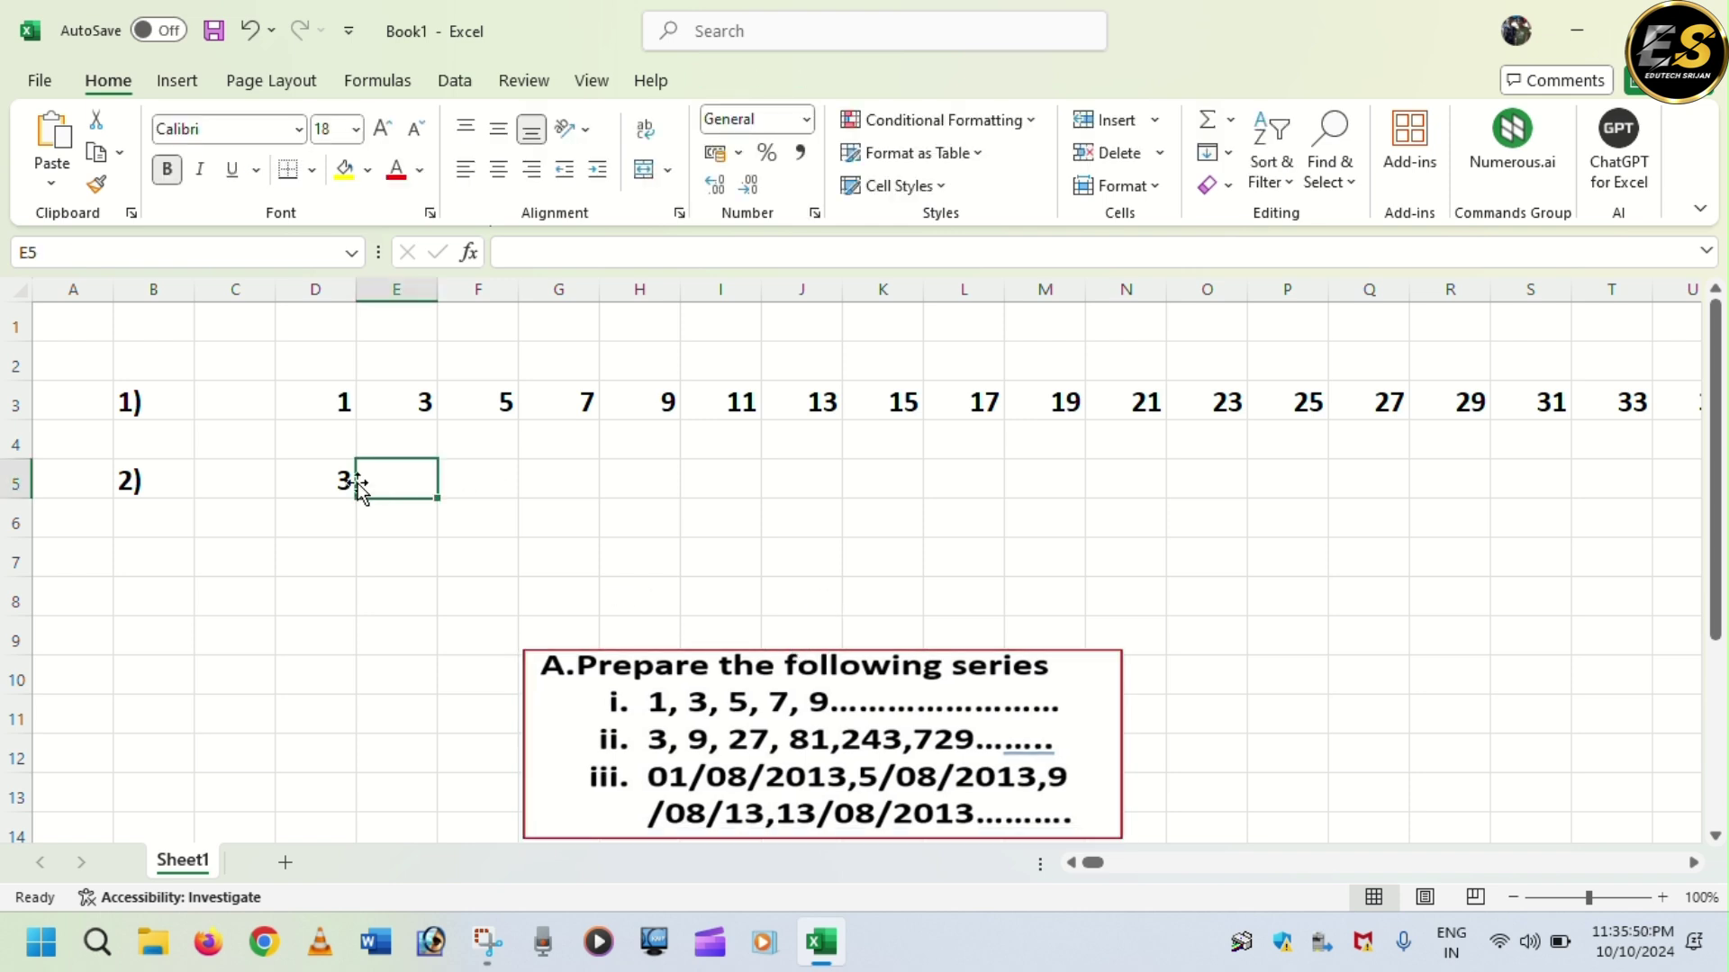
# - Fill a growth series along row 5 from D5 with step value 3 and stop value 500000, and widen columns L to N to fit
pyautogui.click(324, 472)
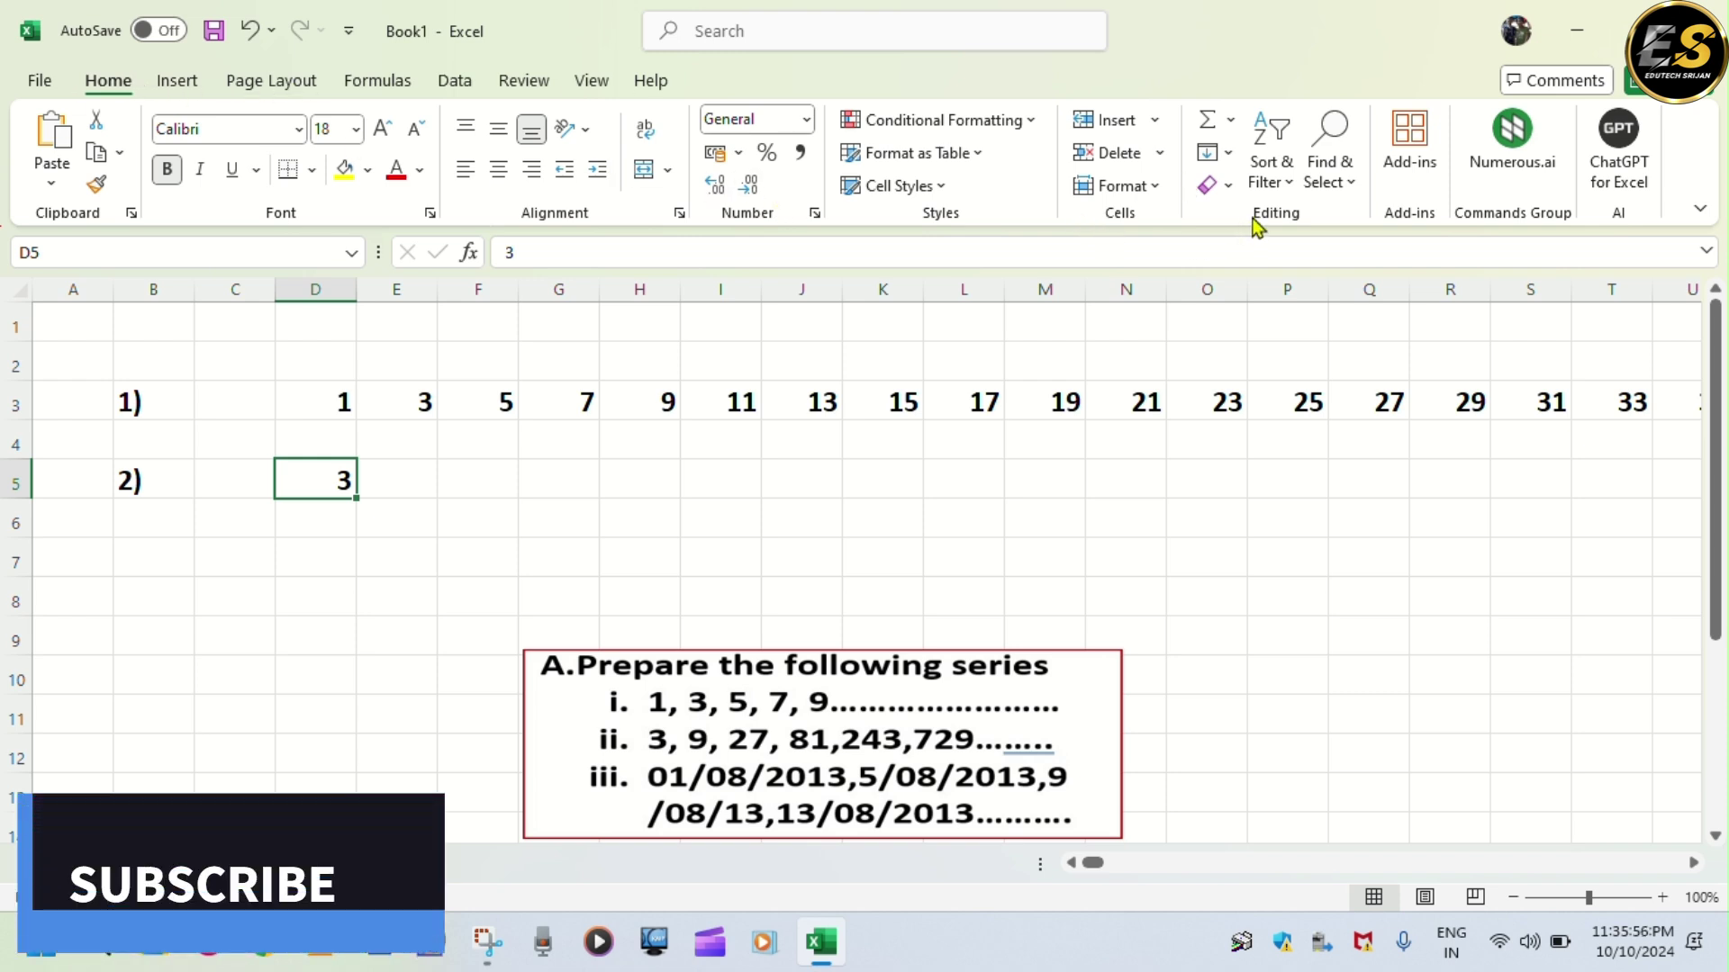
pyautogui.click(1228, 155)
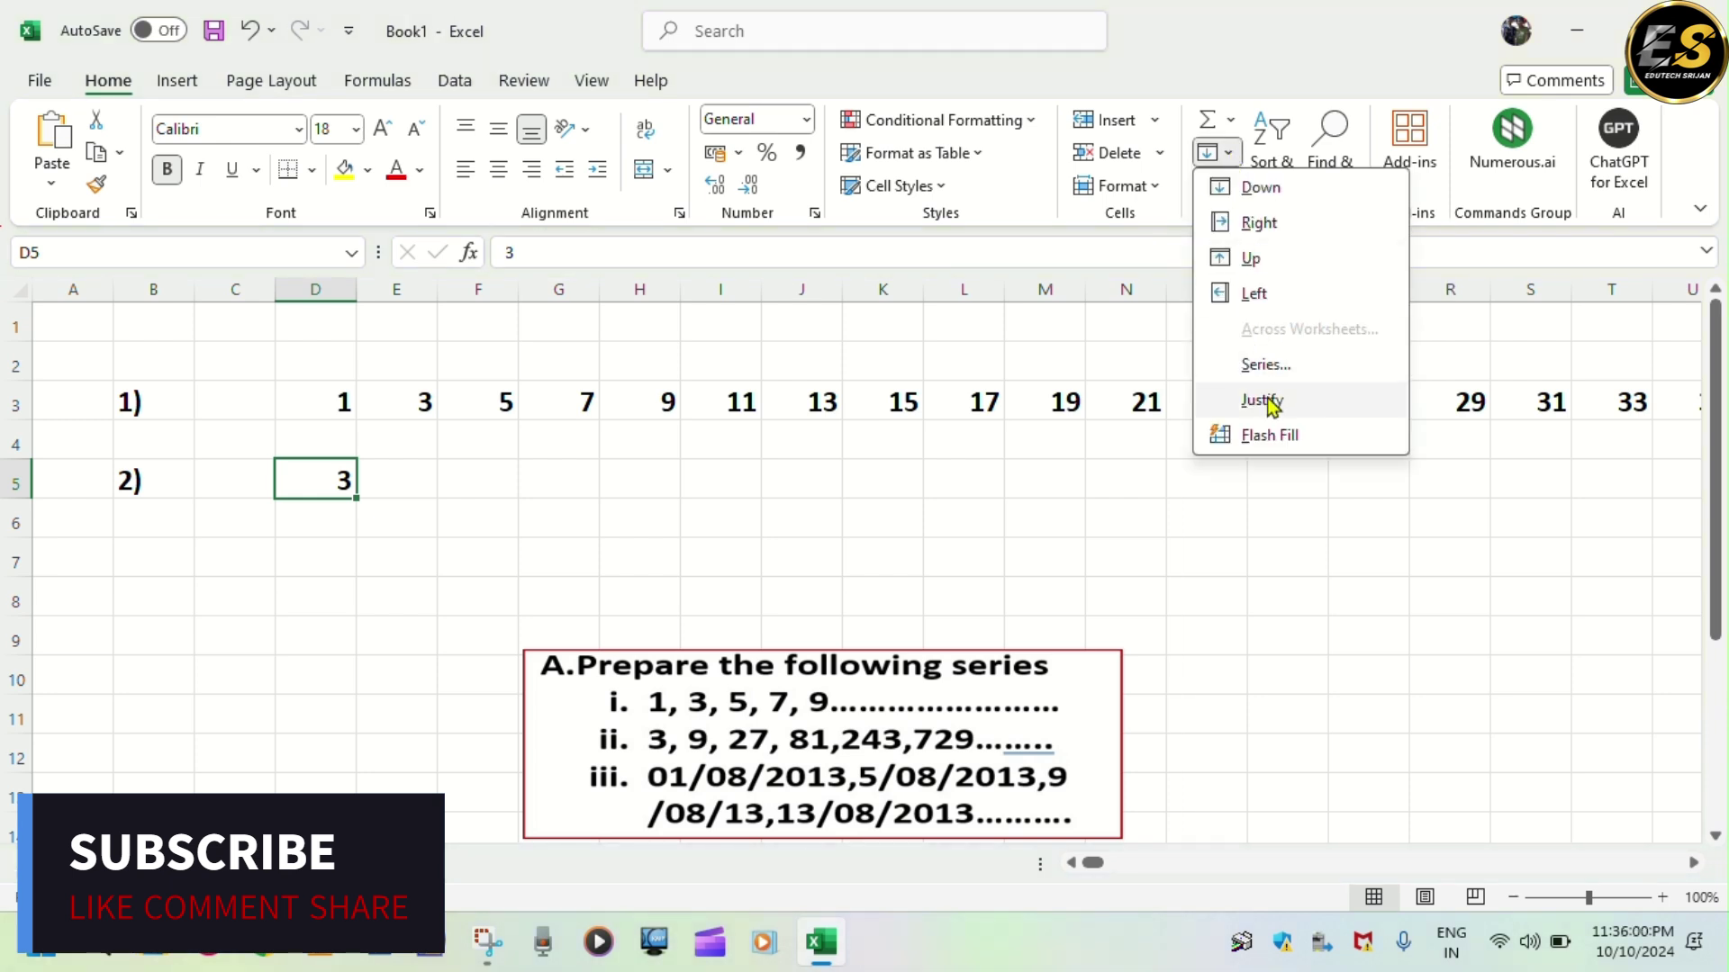
pyautogui.click(1267, 364)
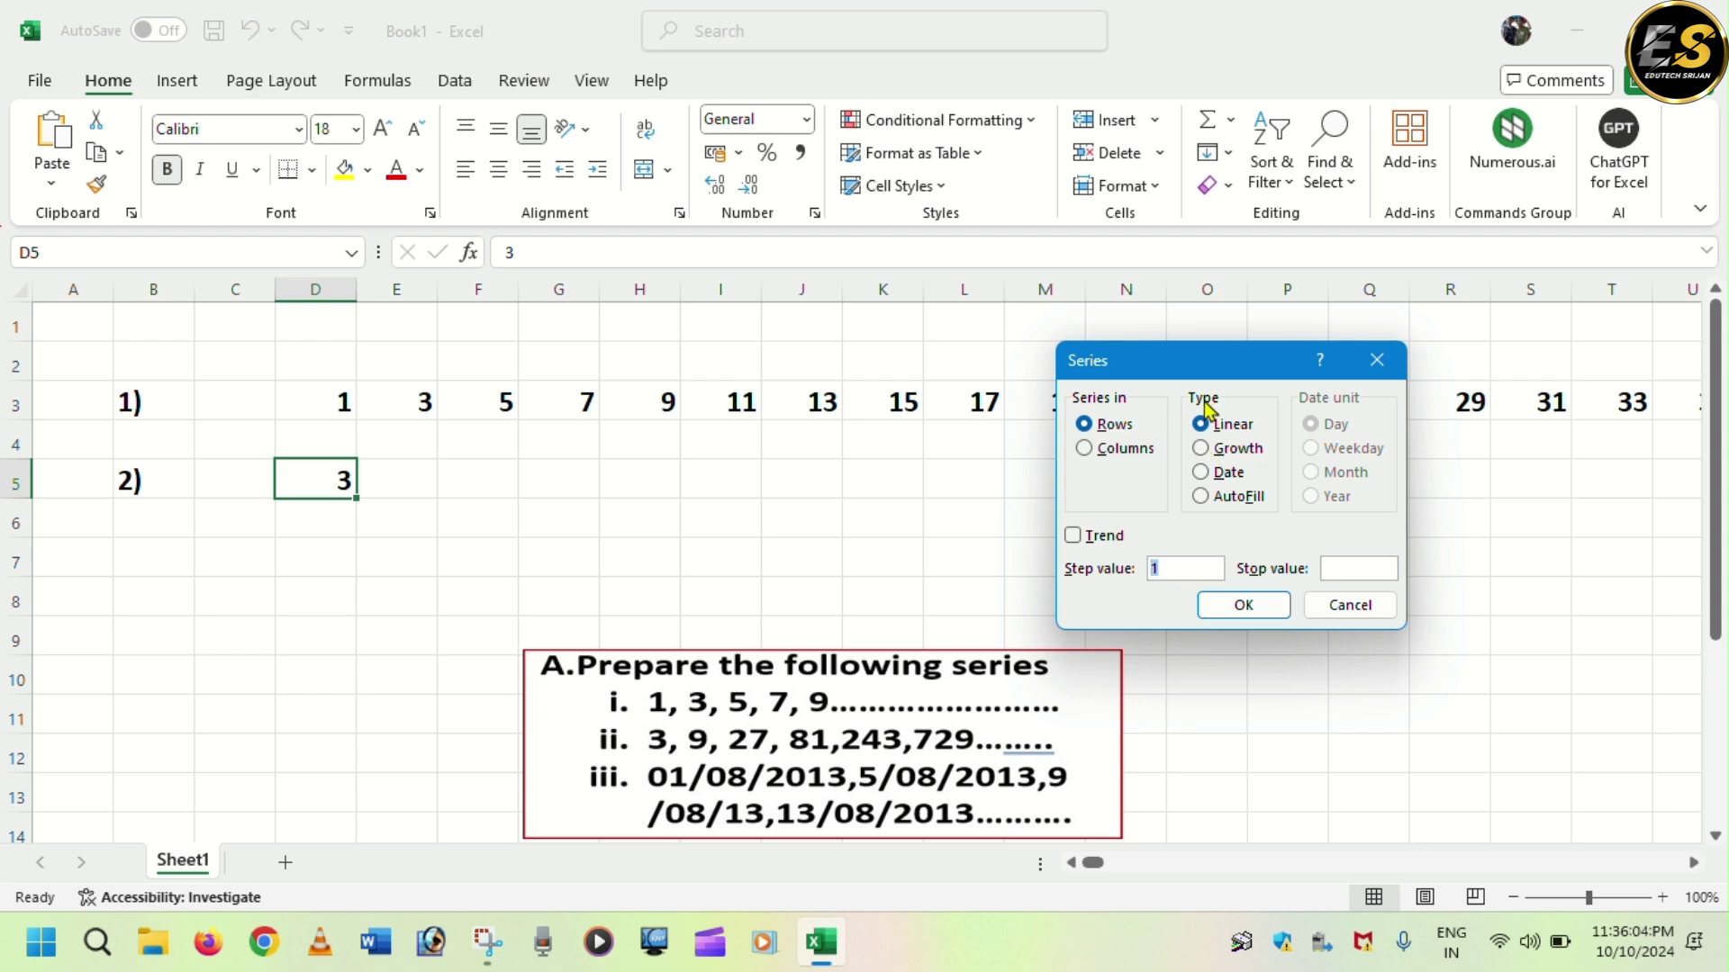
pyautogui.click(1201, 453)
pyautogui.click(1188, 569)
pyautogui.press('BackSpace')
pyautogui.write('500000')
pyautogui.click(1237, 609)
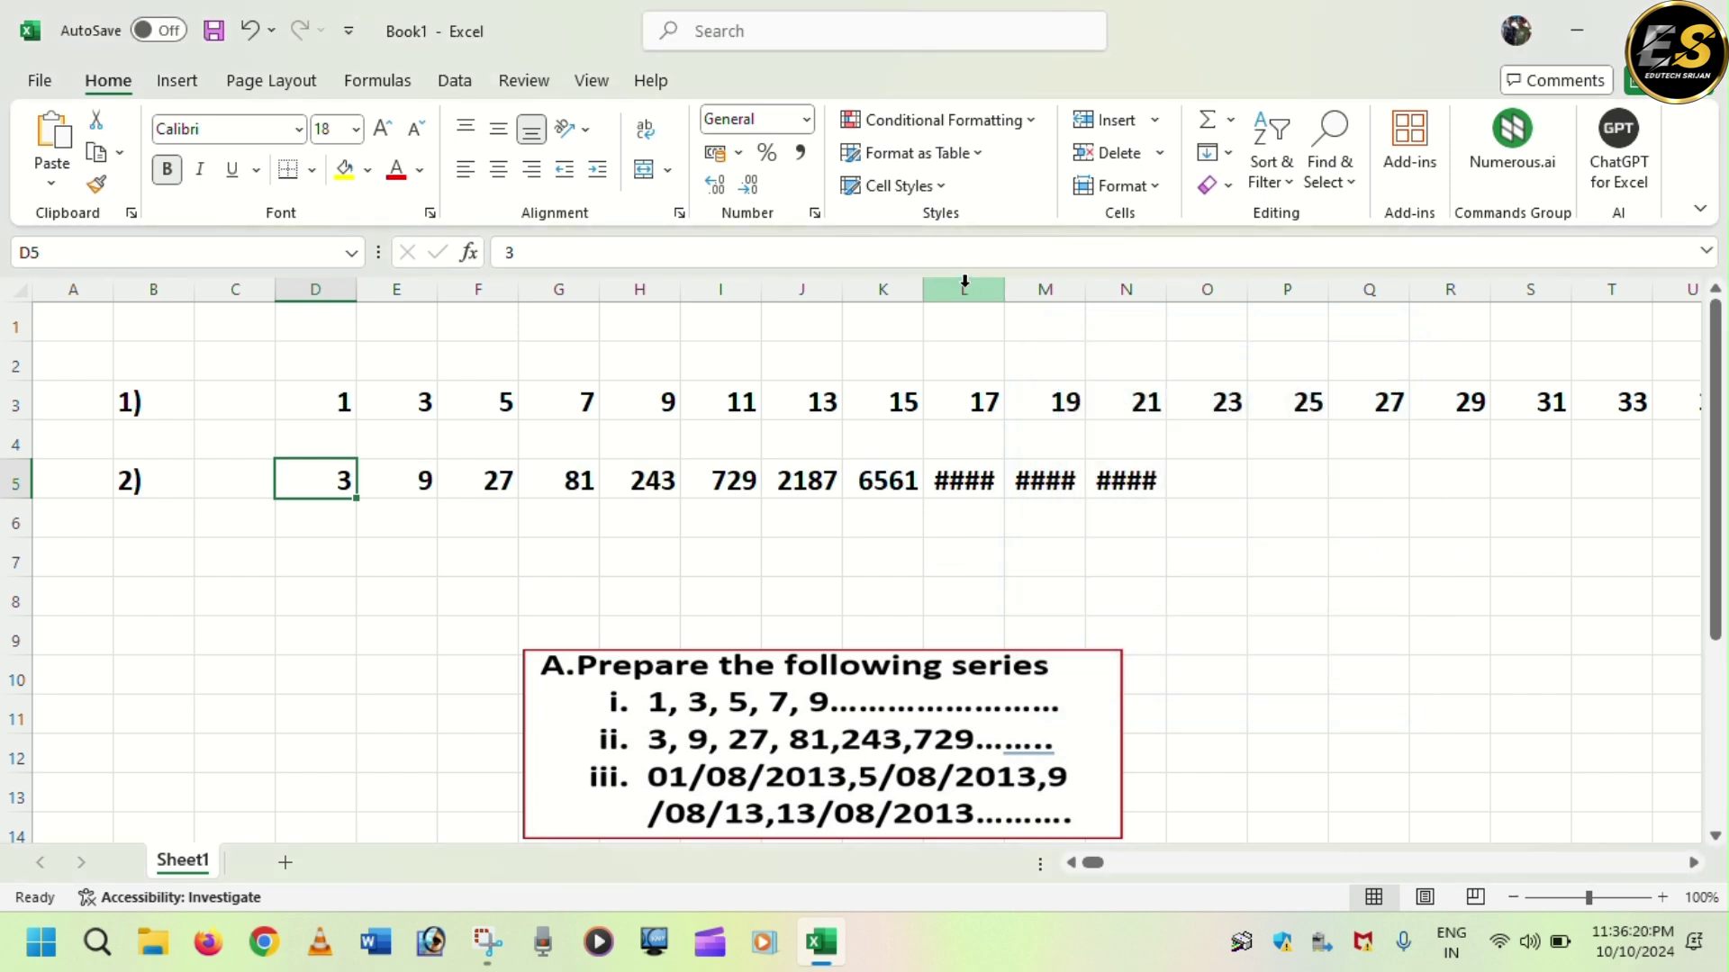
pyautogui.moveTo(964, 282); pyautogui.dragTo(1216, 288)
pyautogui.click(1327, 598)
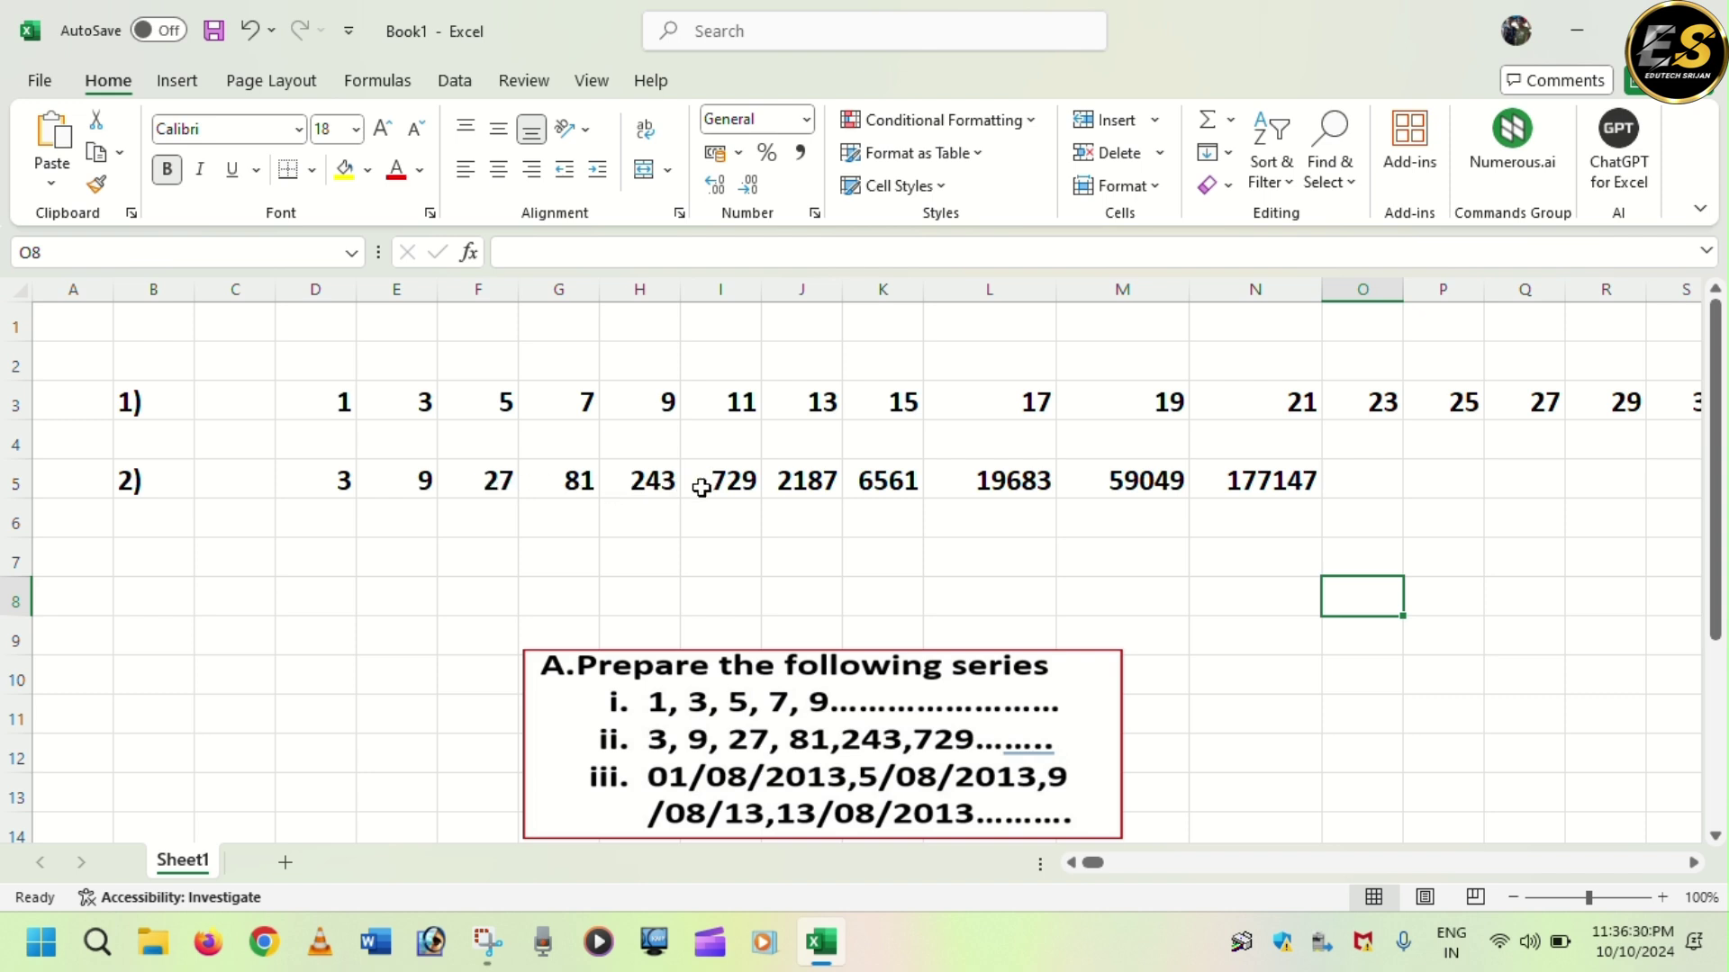
# - Enter the label 3) for the third series in cell B7
pyautogui.click(137, 551)
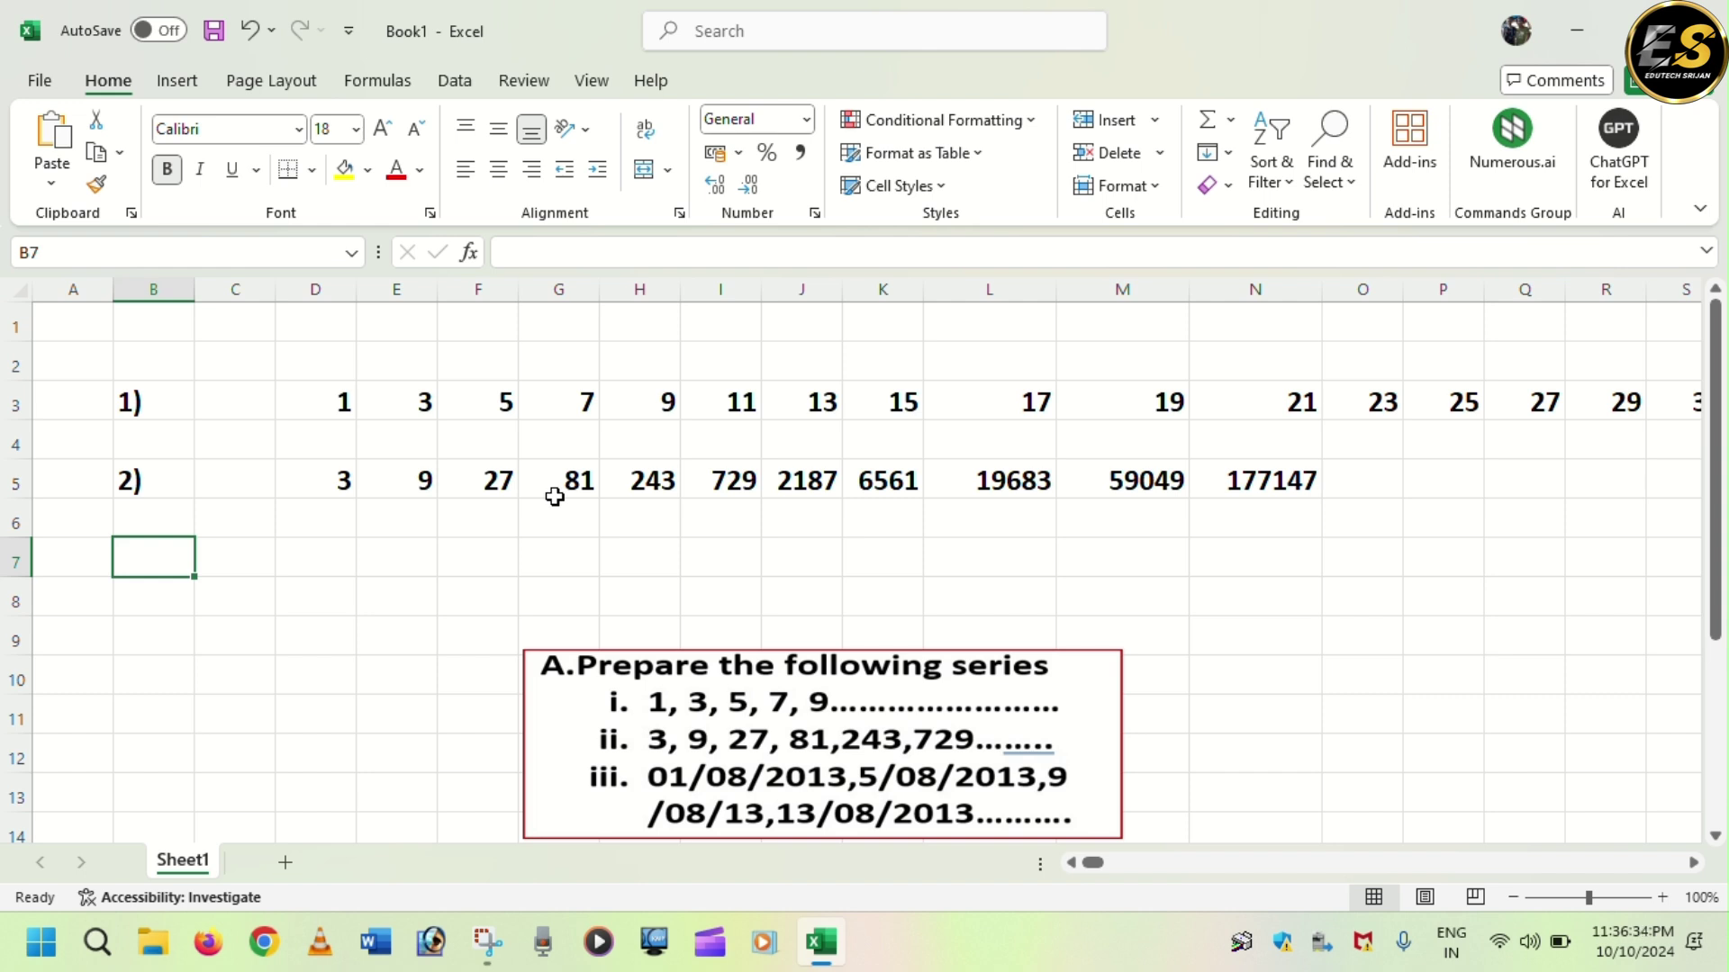
pyautogui.write('3)')
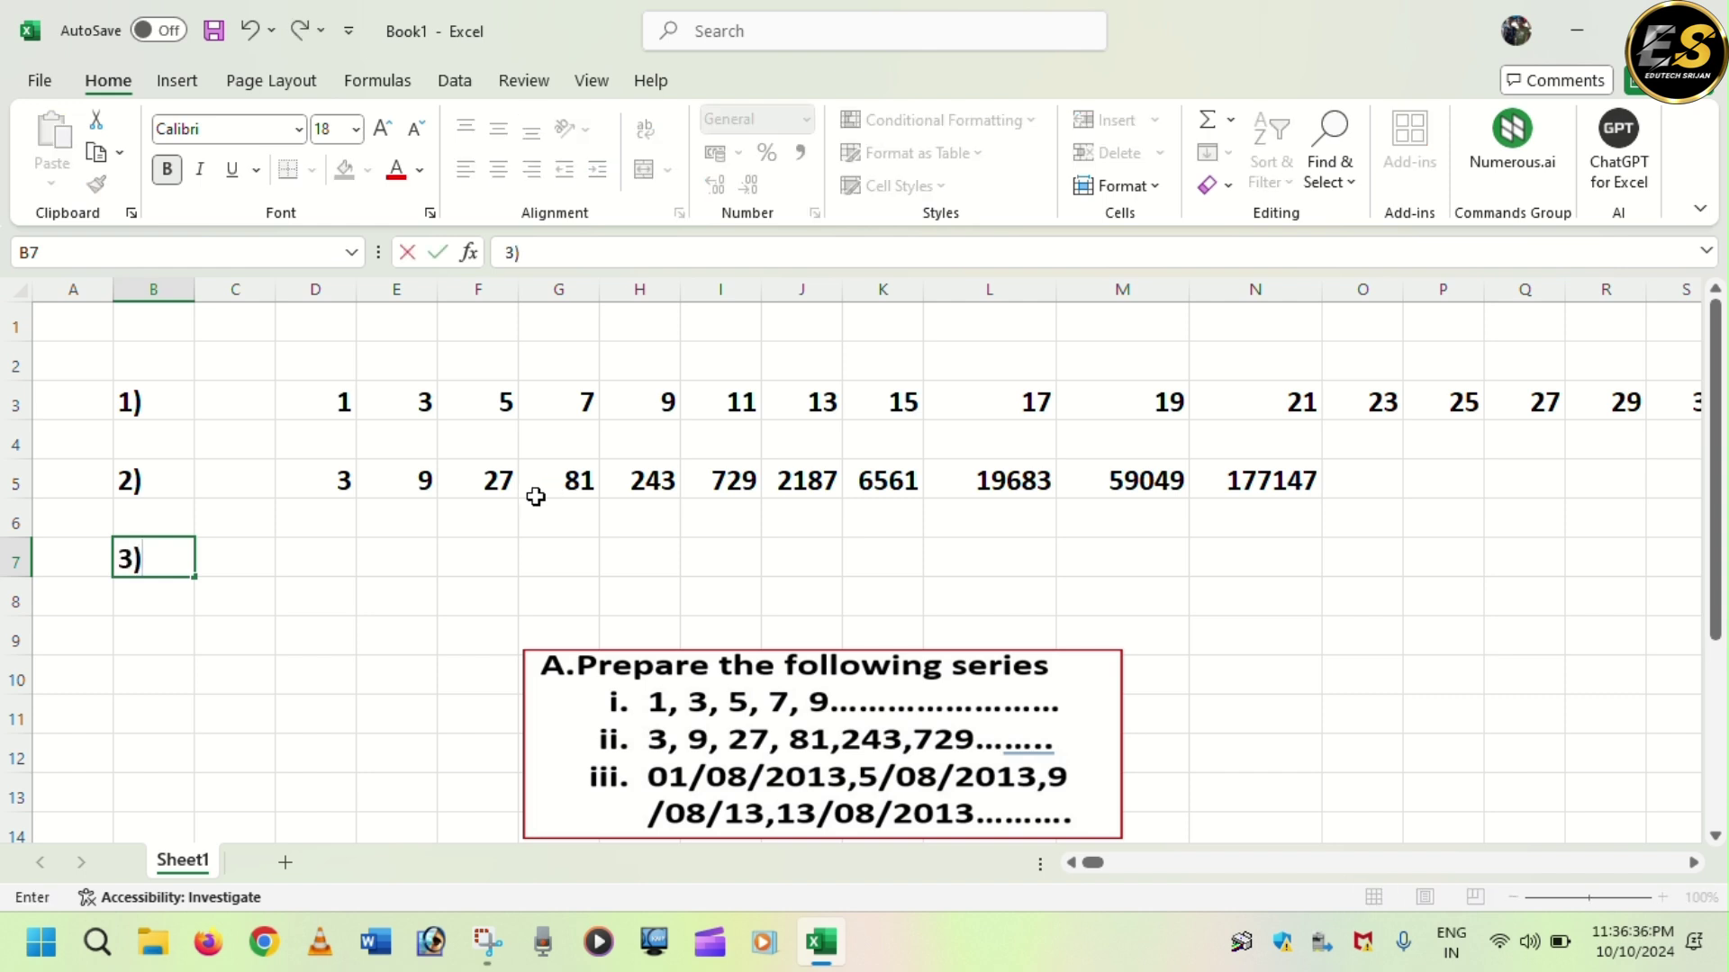
pyautogui.click(513, 617)
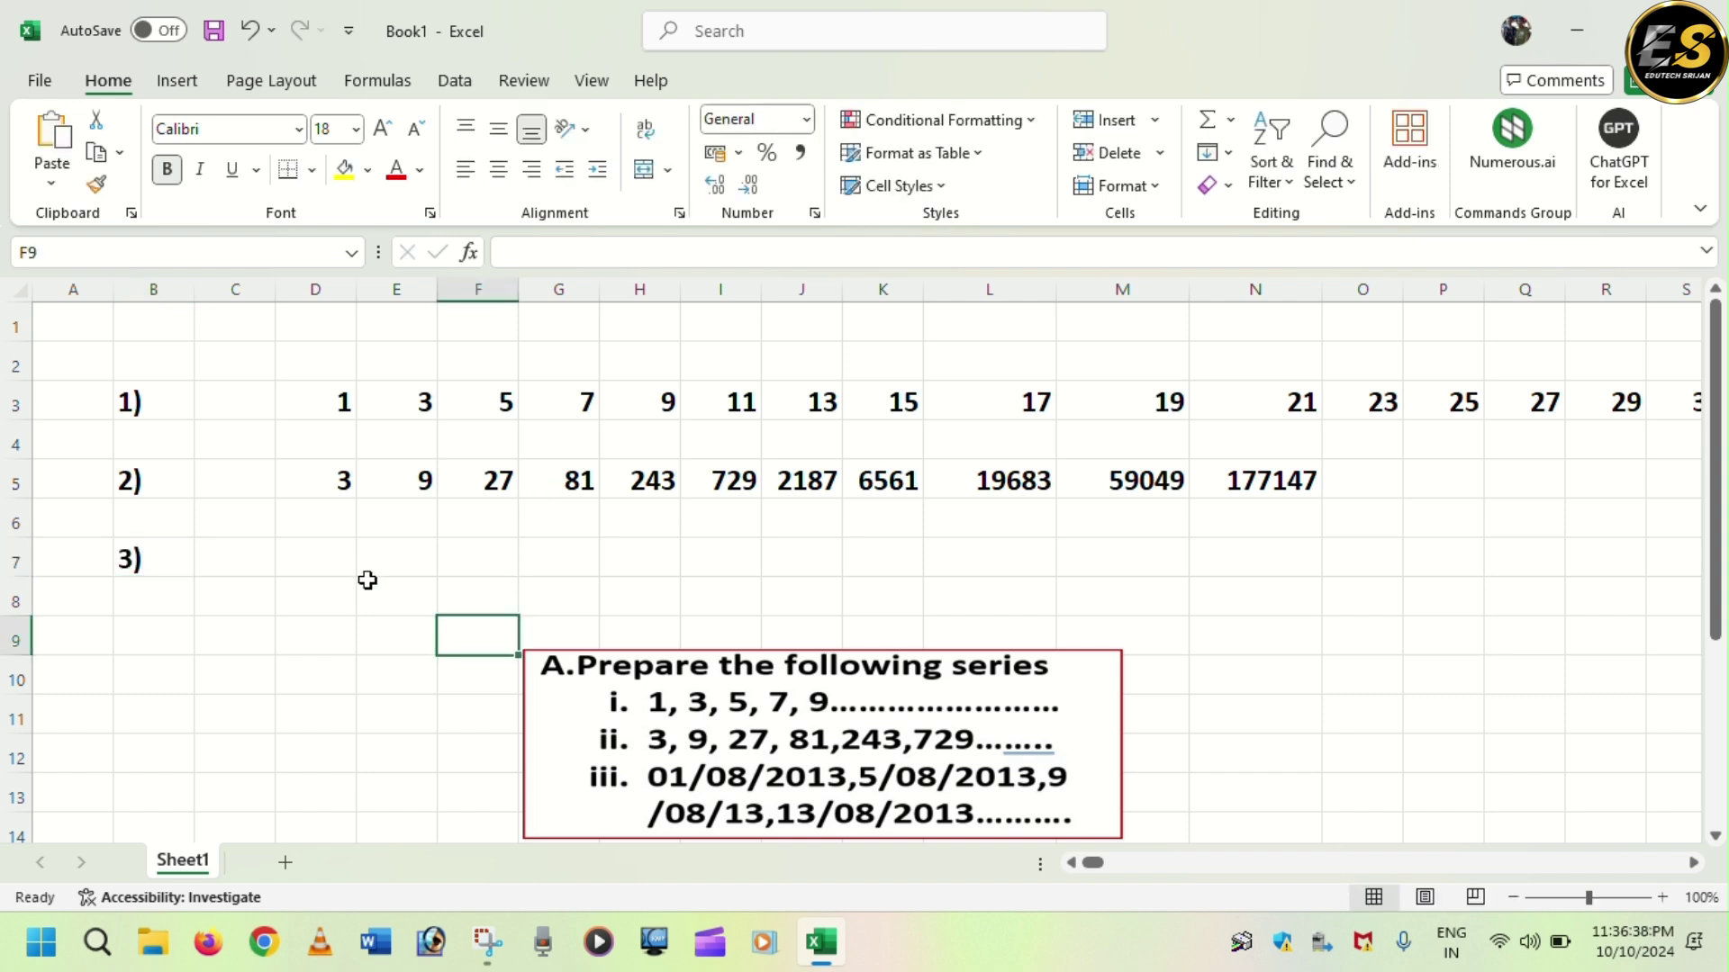
# - Enter the third series' starting date 01/08/2013 in cell D7
pyautogui.click(325, 549)
pyautogui.write('01')
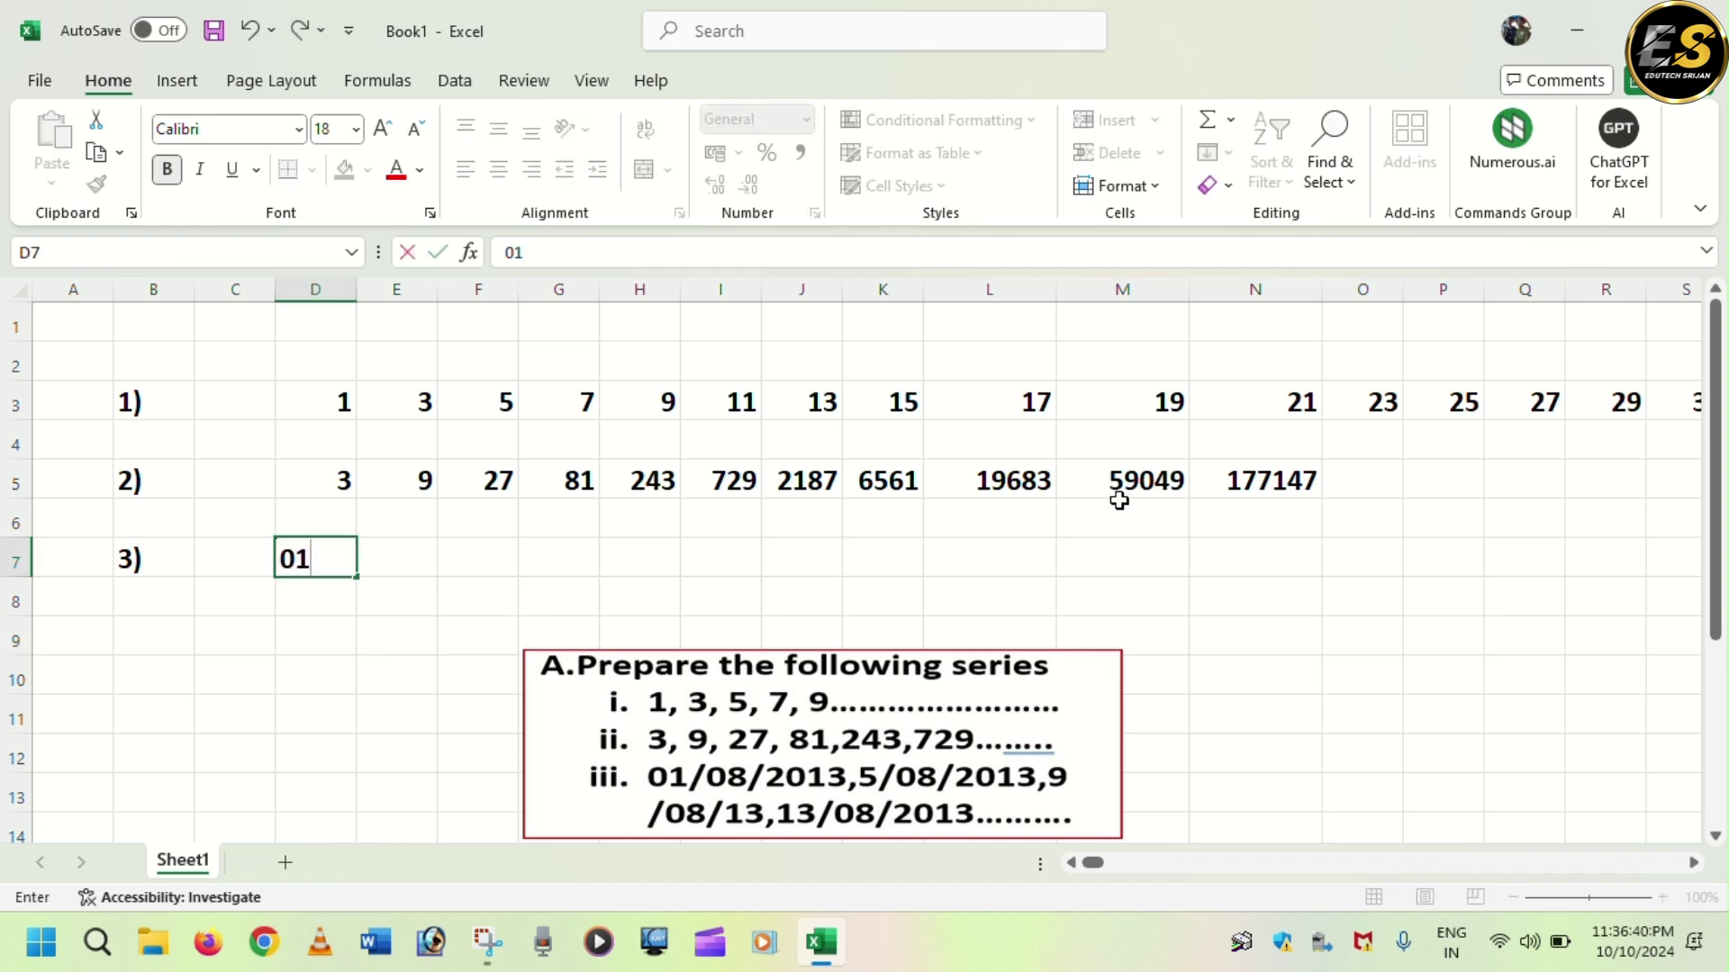
pyautogui.write('/08')
pyautogui.write('/')
pyautogui.write('2023')
pyautogui.press('BackSpace')
pyautogui.press('BackSpace')
pyautogui.write('13')
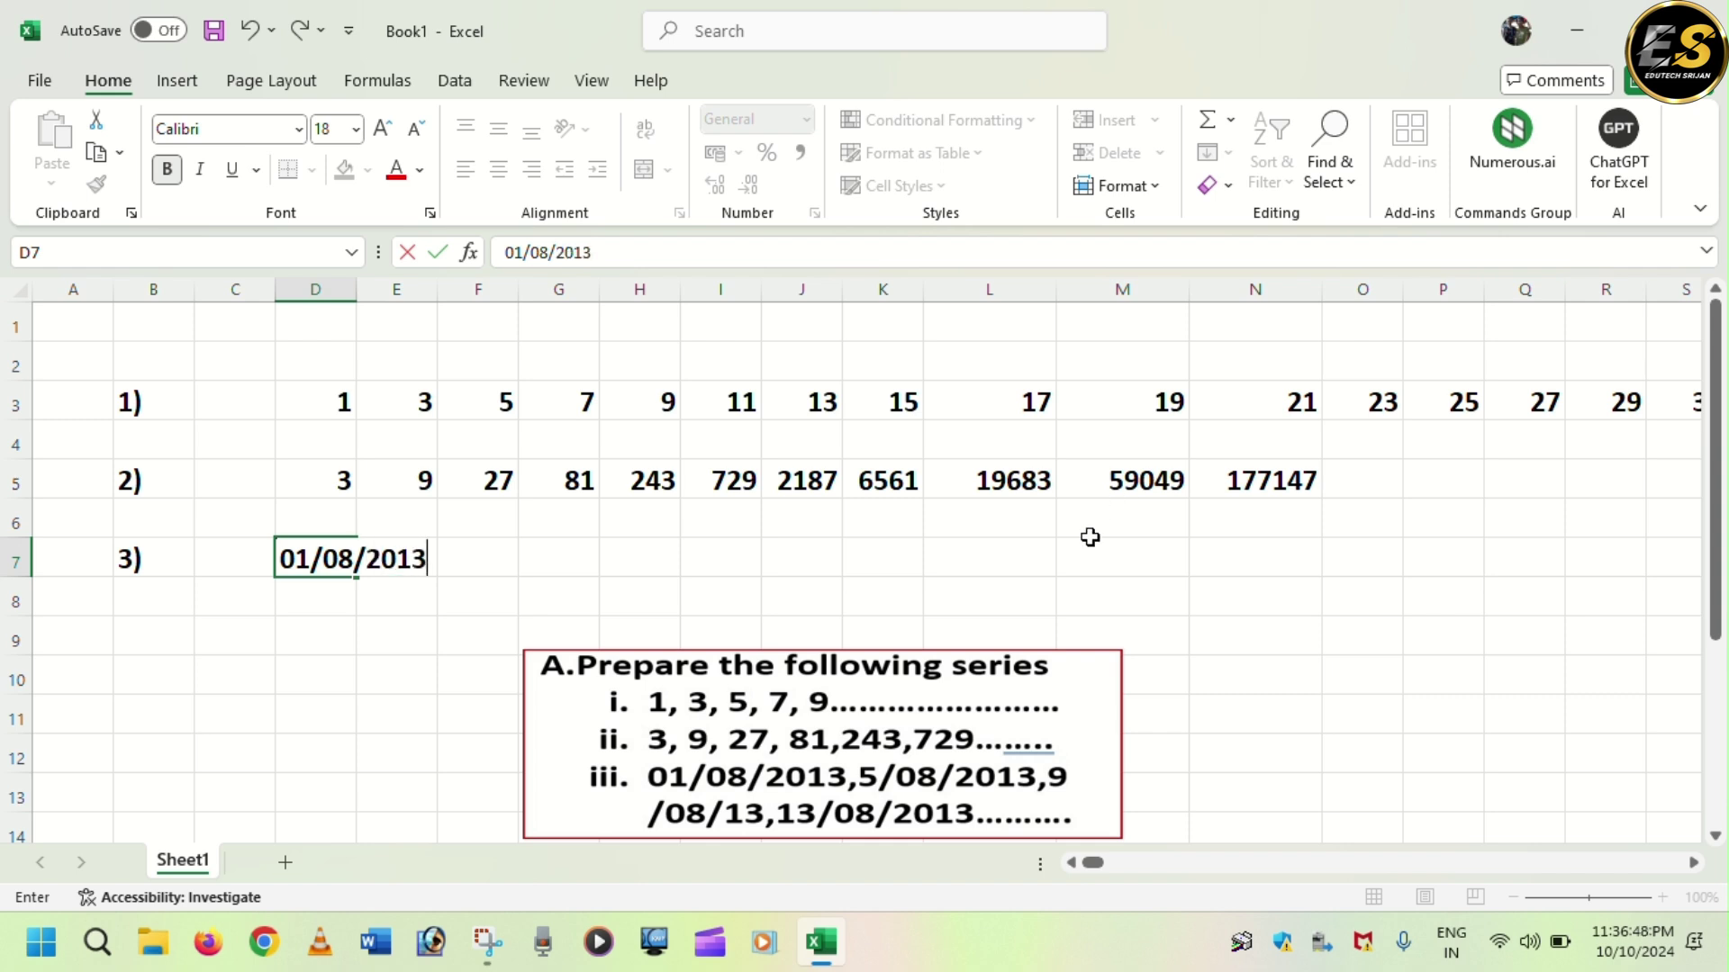
pyautogui.click(595, 574)
pyautogui.click(353, 553)
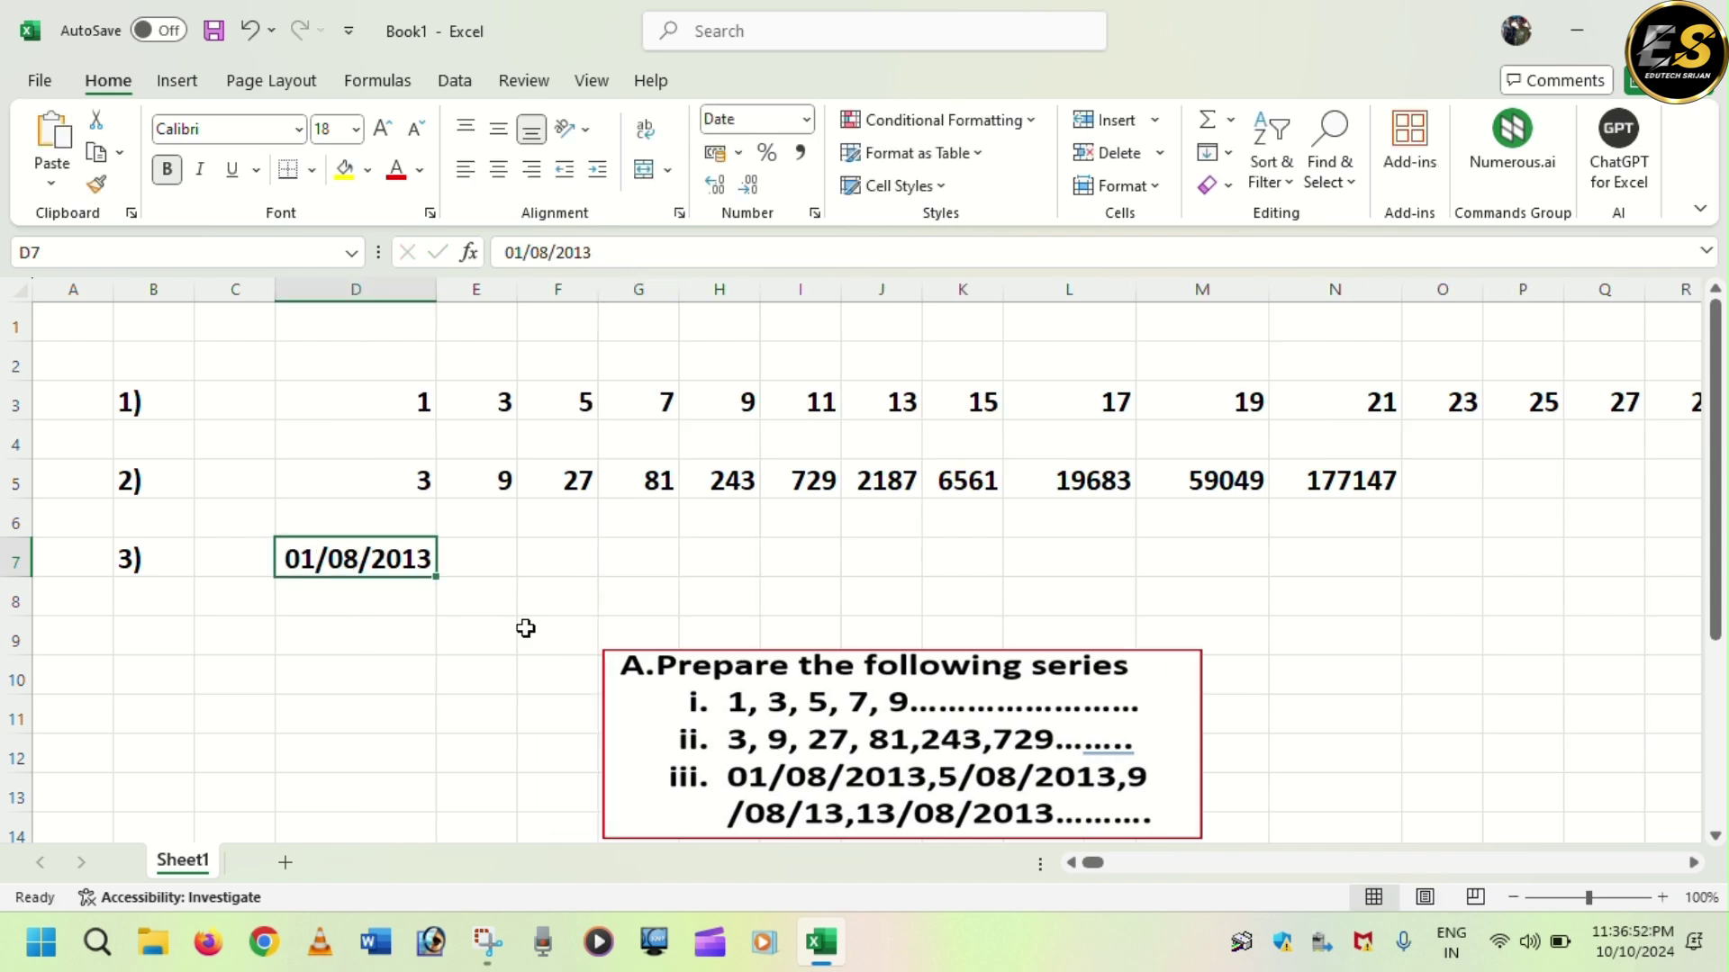
pyautogui.click(378, 636)
# - Fill a day-based date series along row 7 from D7 with step value 4 and stop value 31/12/2013, and widen the columns from E onward
pyautogui.click(359, 558)
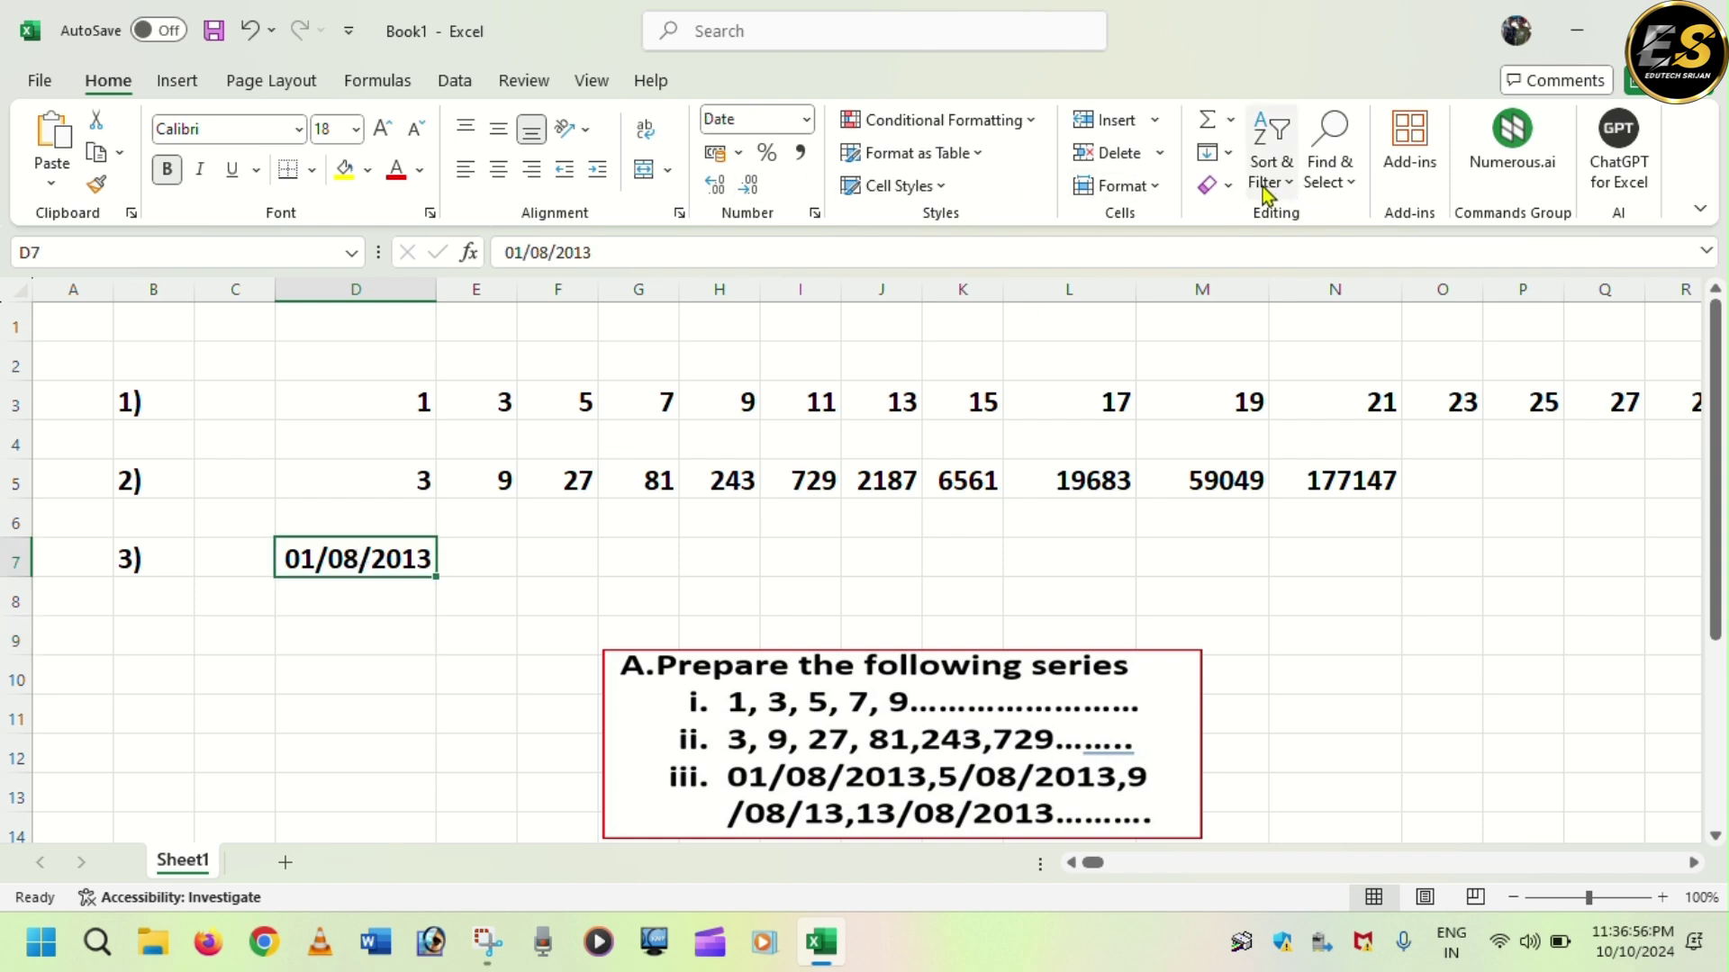
pyautogui.click(1215, 153)
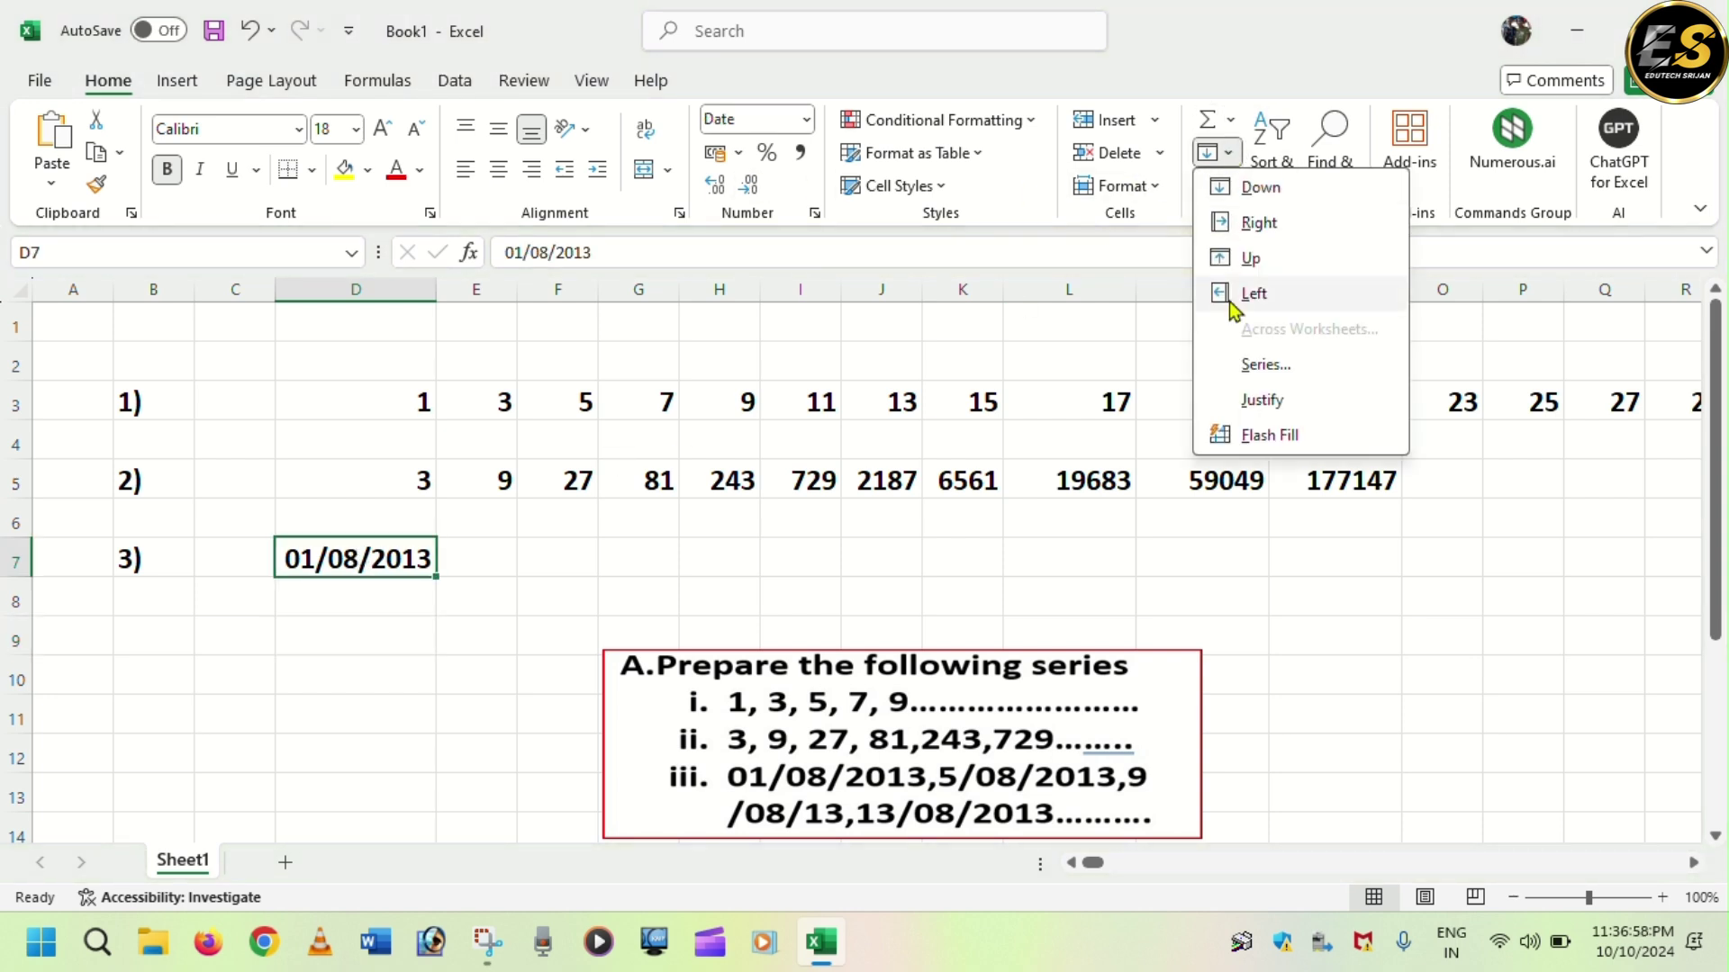
pyautogui.click(1264, 364)
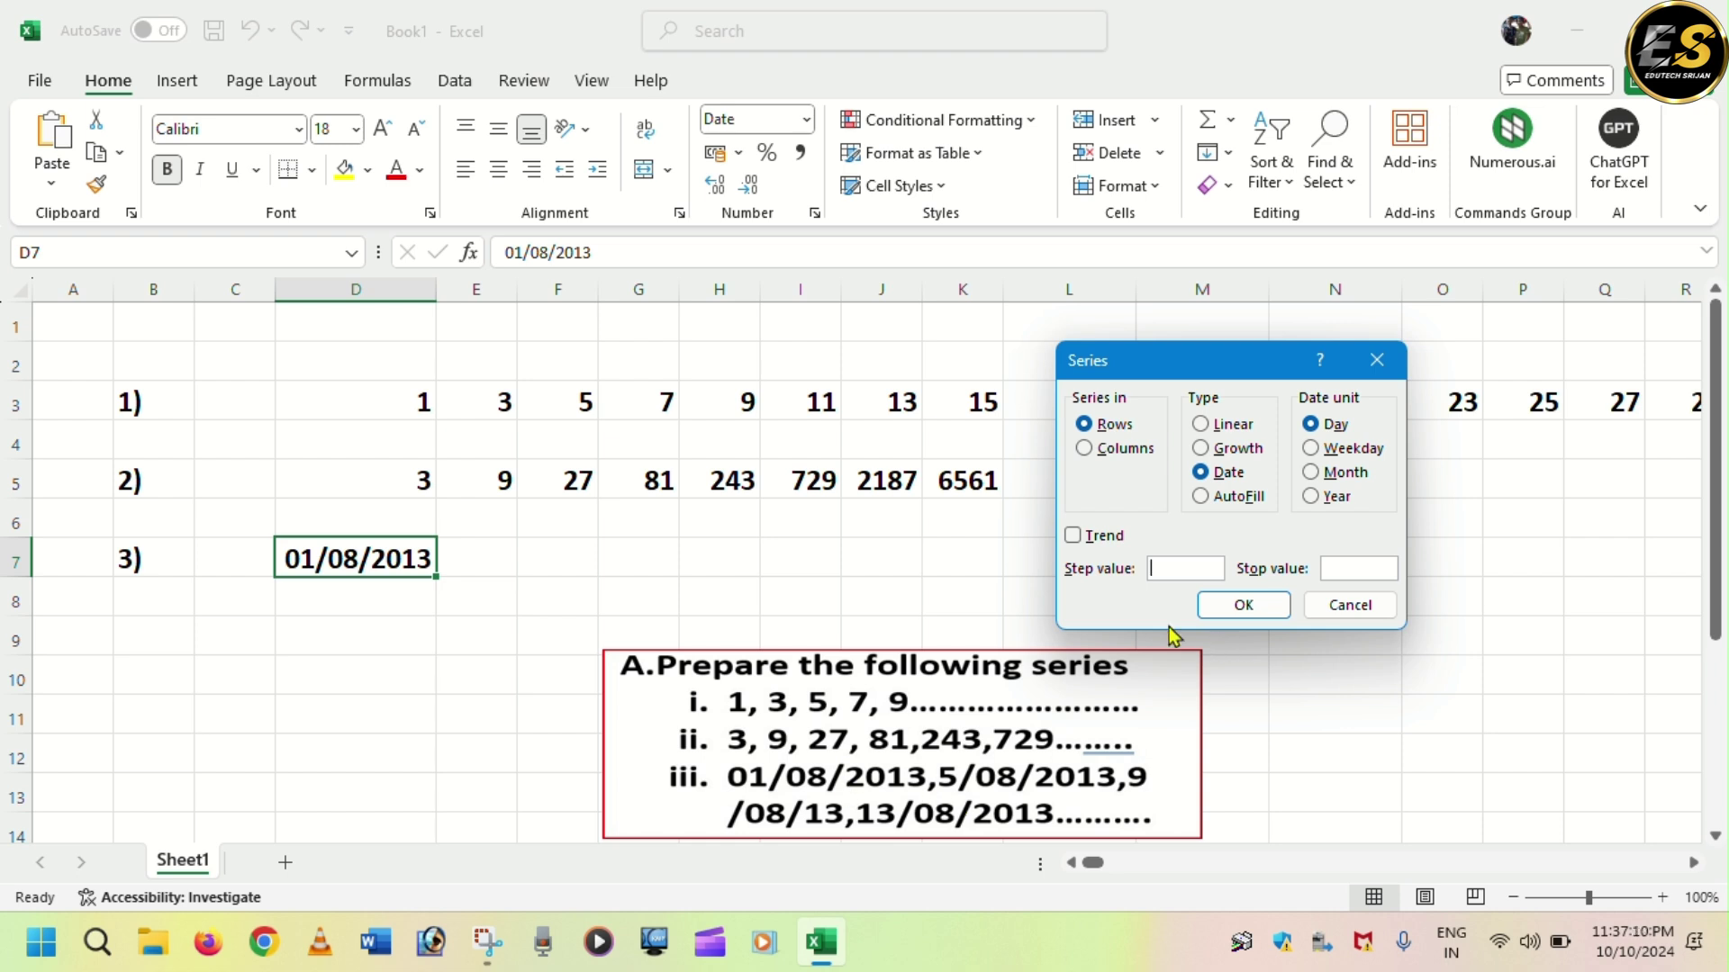
pyautogui.write('4')
pyautogui.write('31')
pyautogui.write('/12/2013')
pyautogui.click(1259, 612)
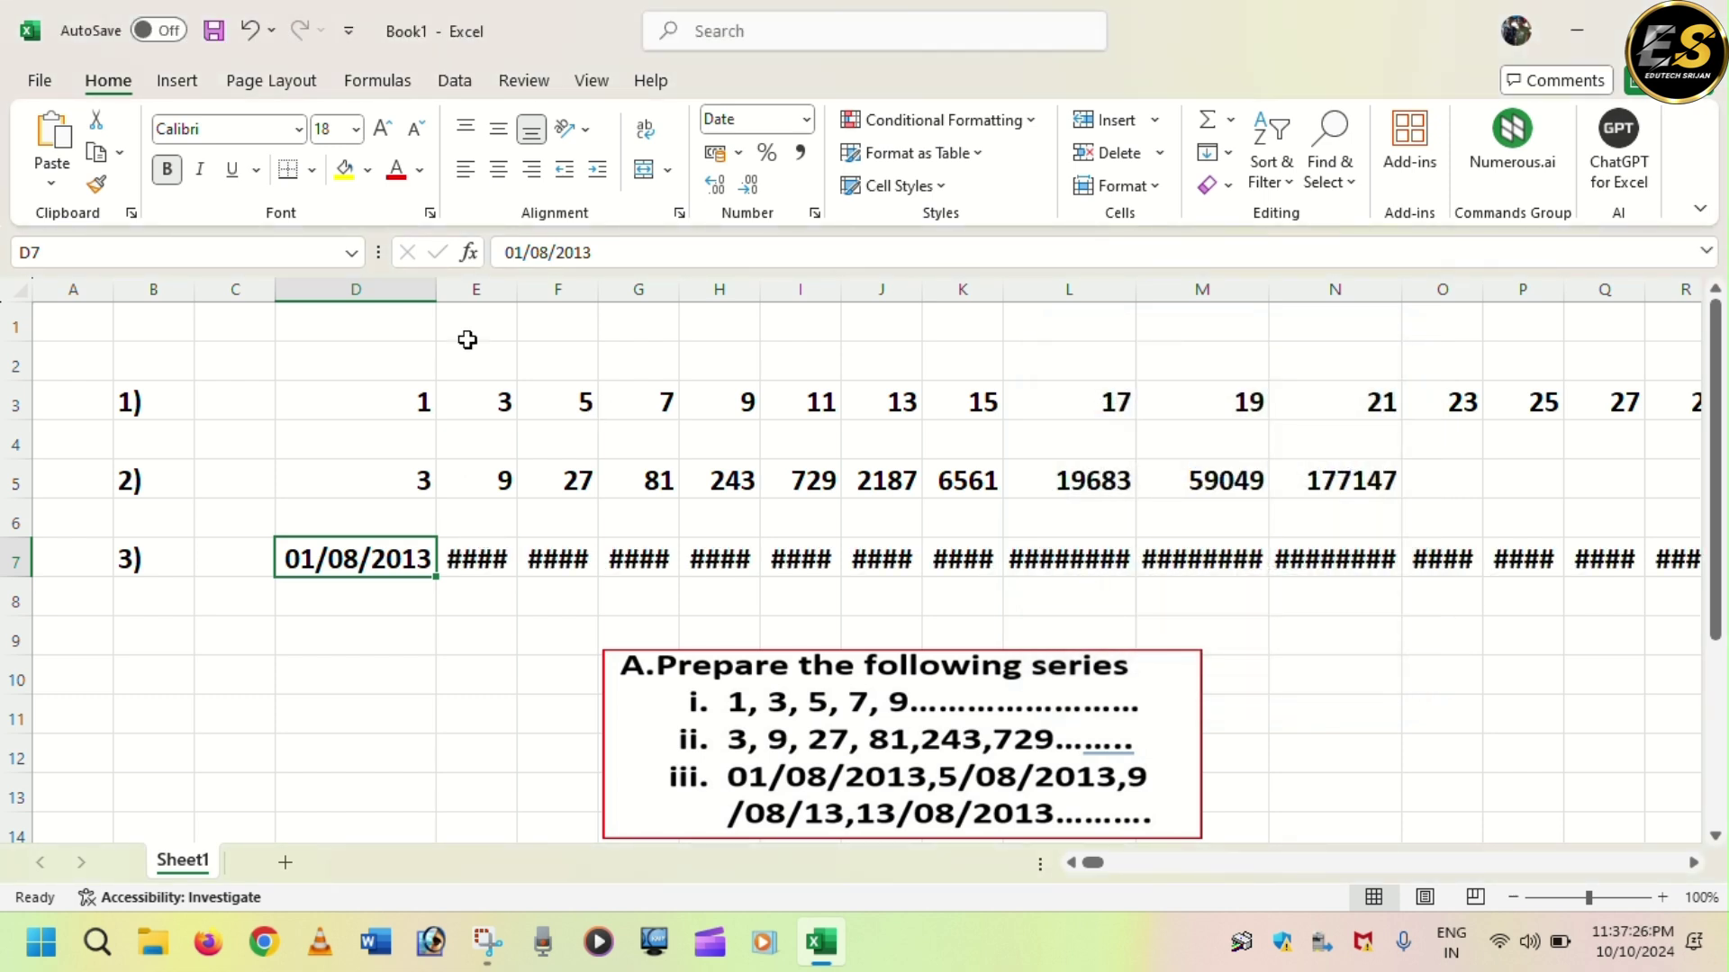
pyautogui.moveTo(476, 285); pyautogui.dragTo(1655, 290)
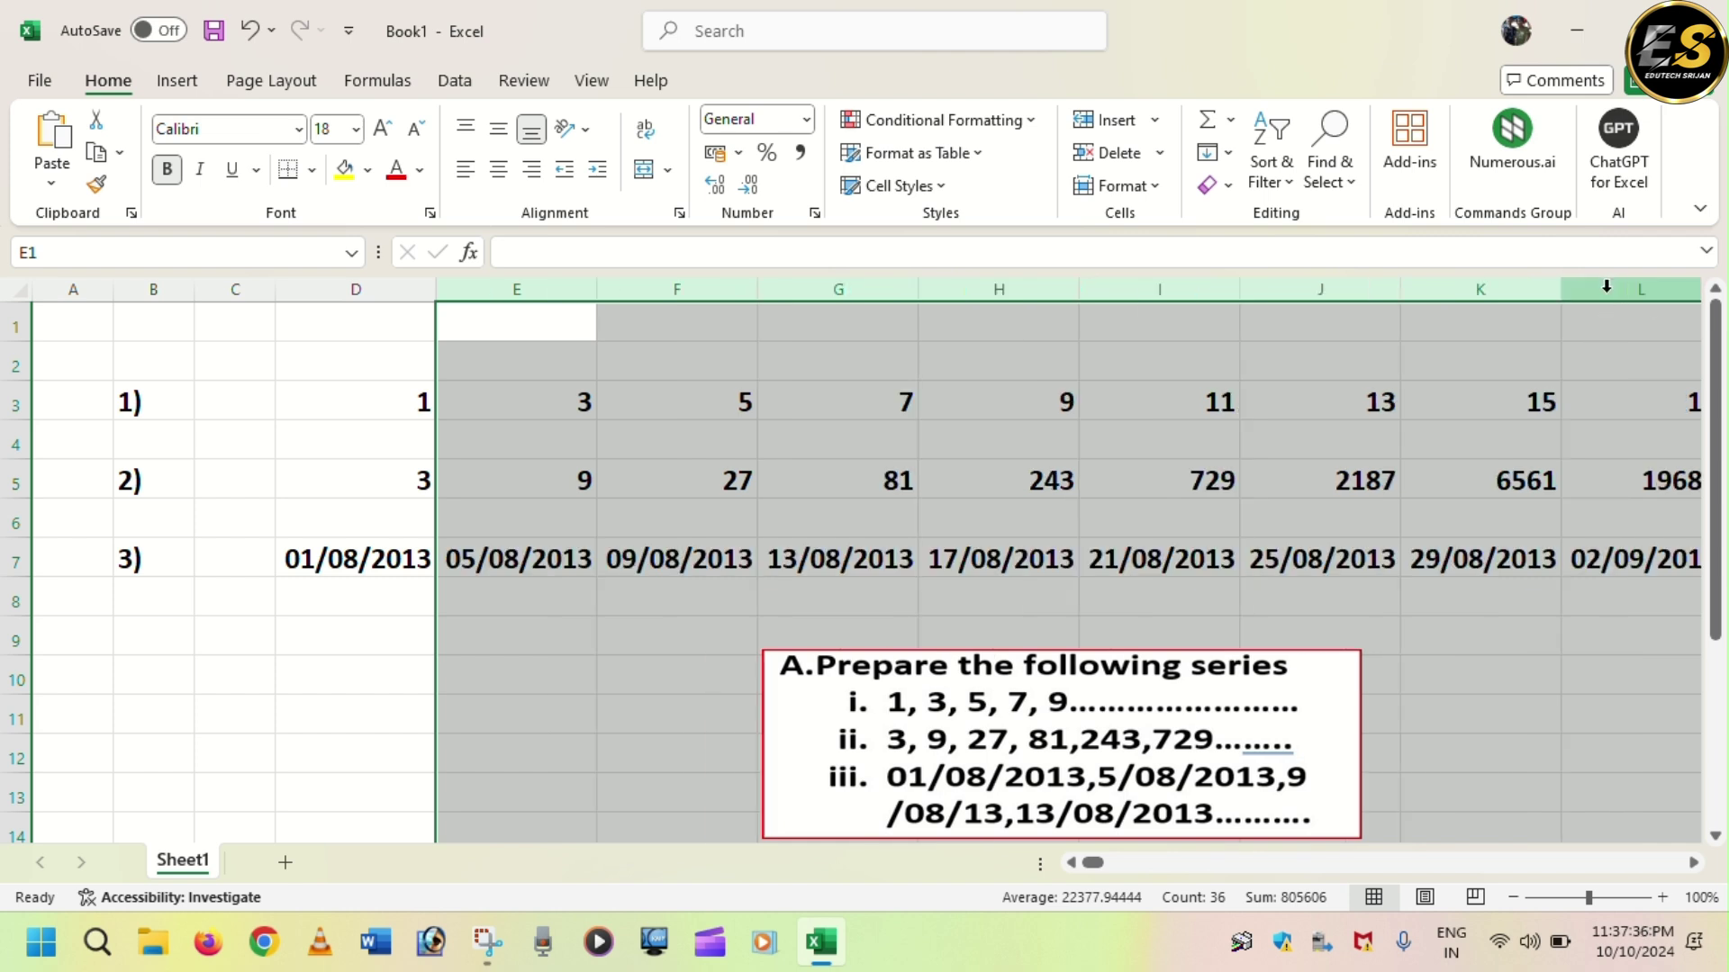
pyautogui.click(615, 617)
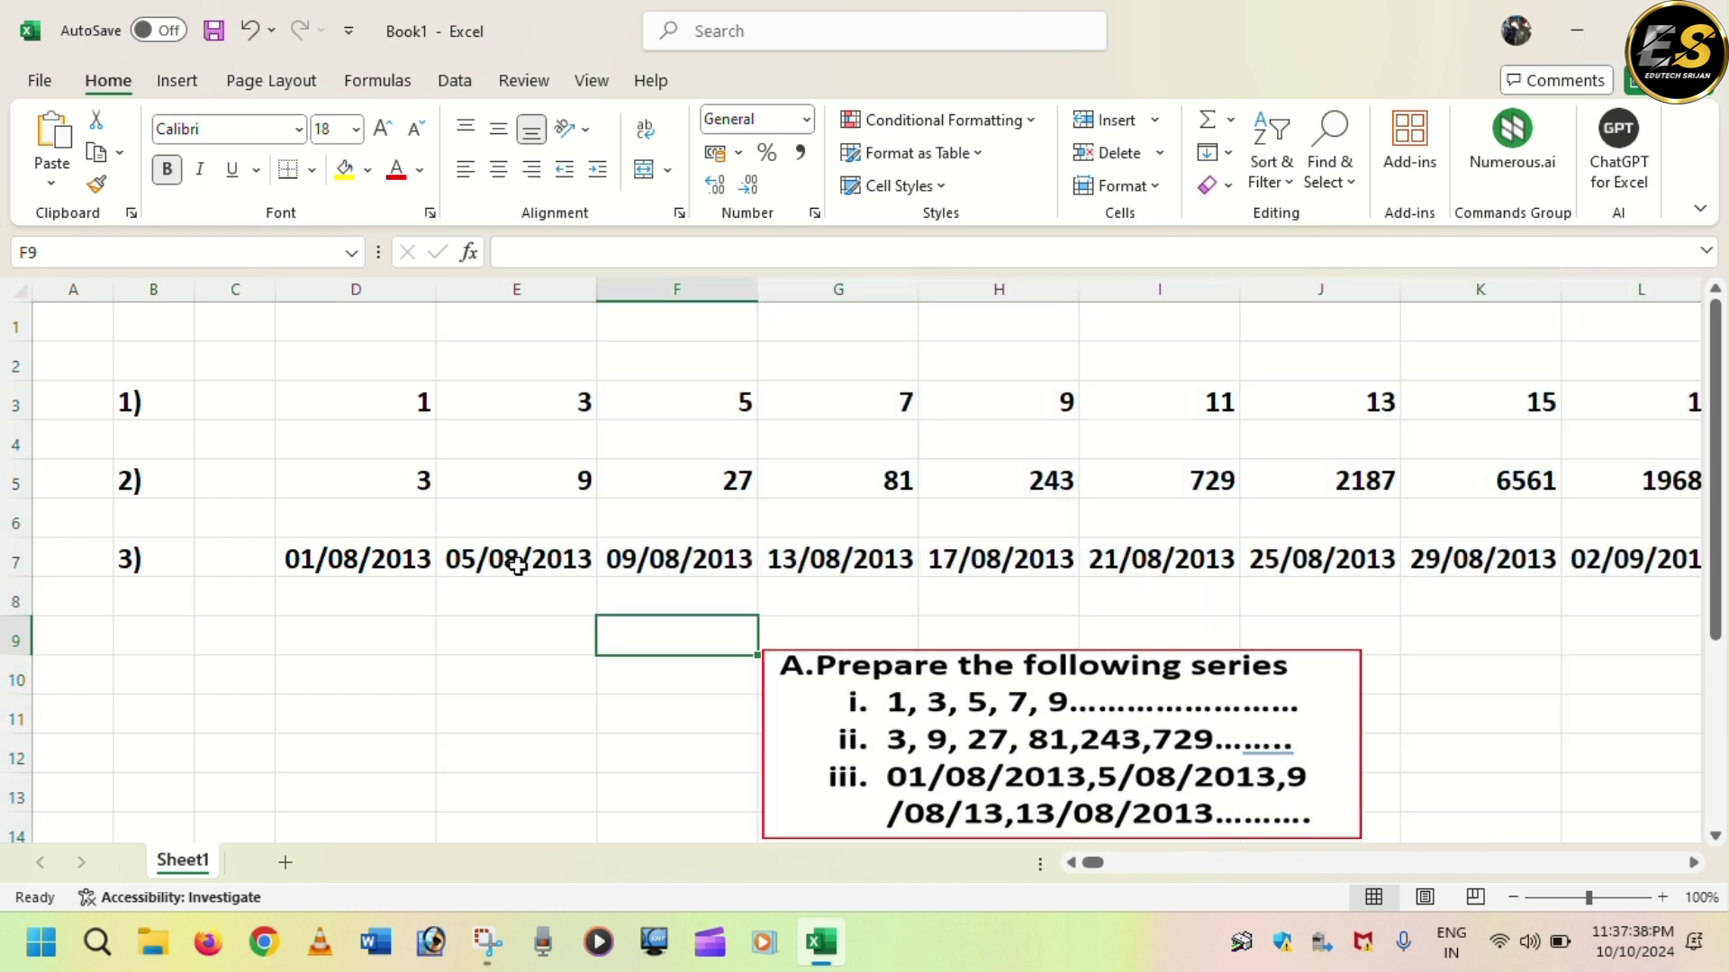